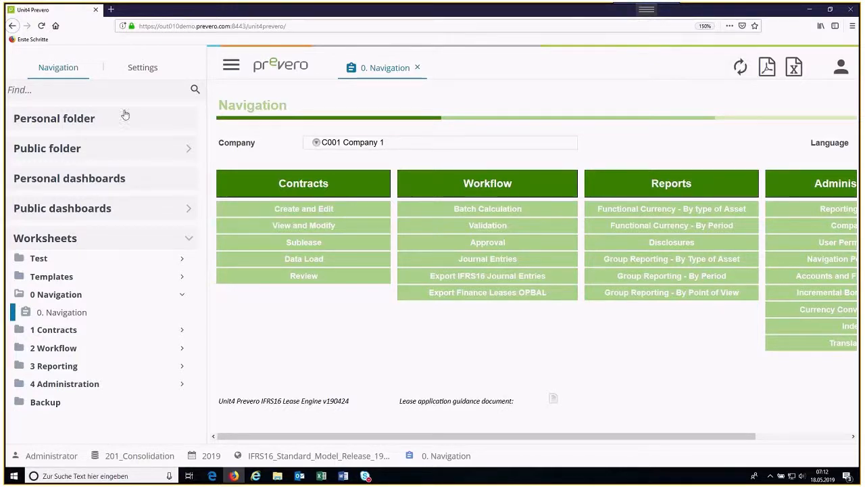
# Step: Hide the navigation pane, view the selectable companies and keep C001 Company 1 as the active company
pyautogui.click(231, 66)
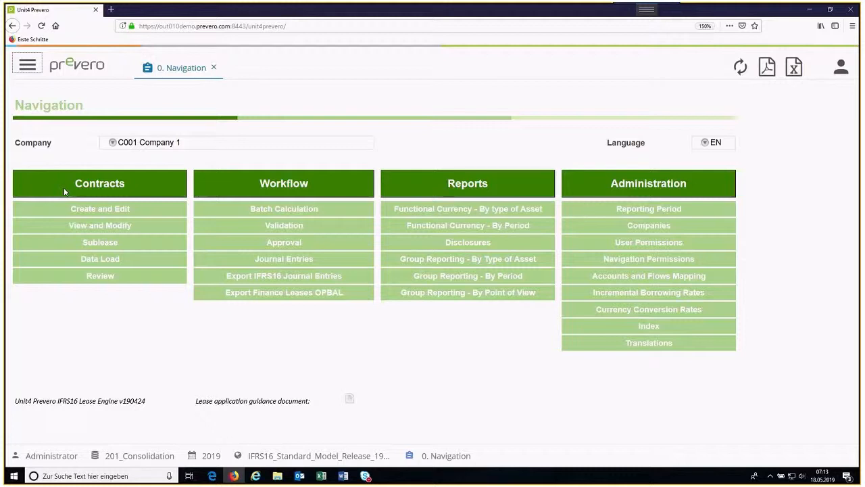
pyautogui.click(112, 144)
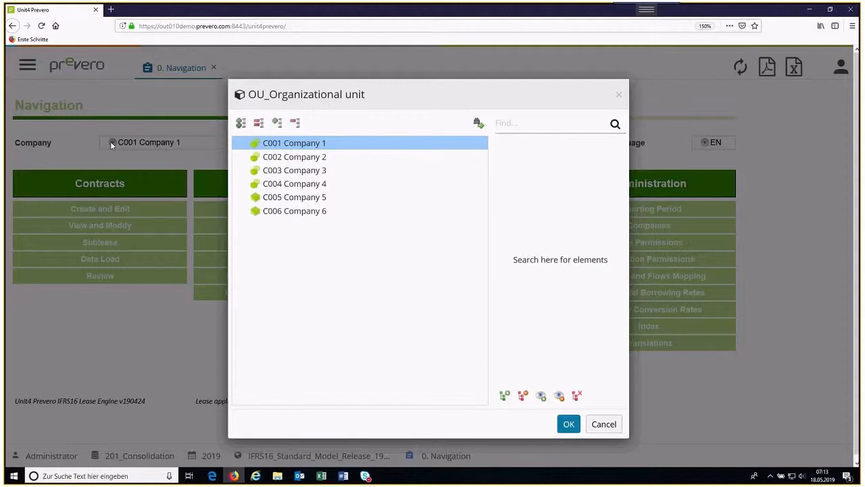
pyautogui.click(570, 424)
pyautogui.click(570, 424)
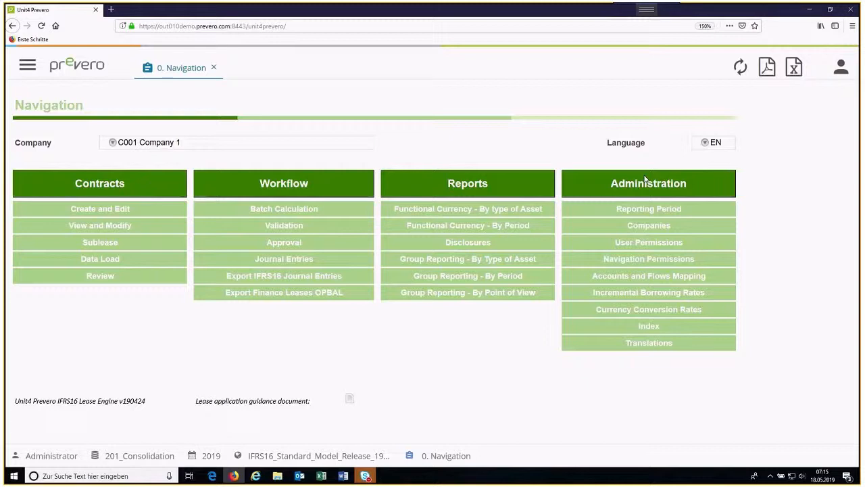
# Step: Open the Reporting Period worksheet and look through the selectable years and months, keeping 2020 06
pyautogui.click(637, 215)
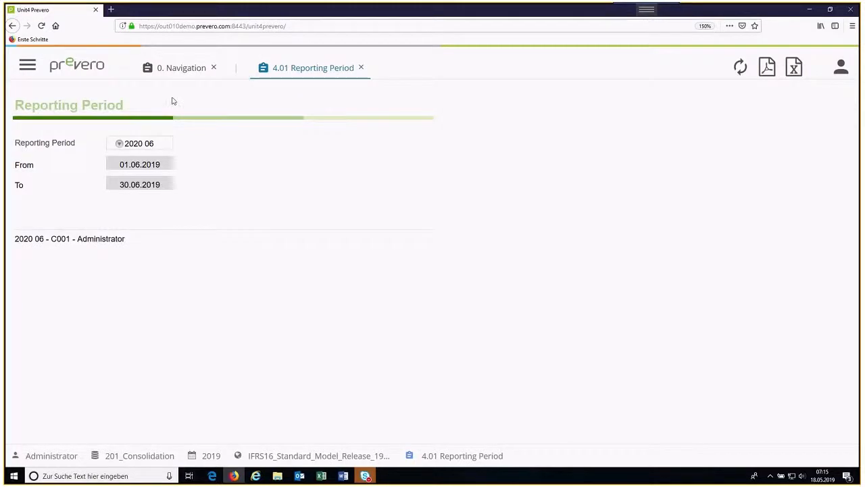
pyautogui.click(120, 144)
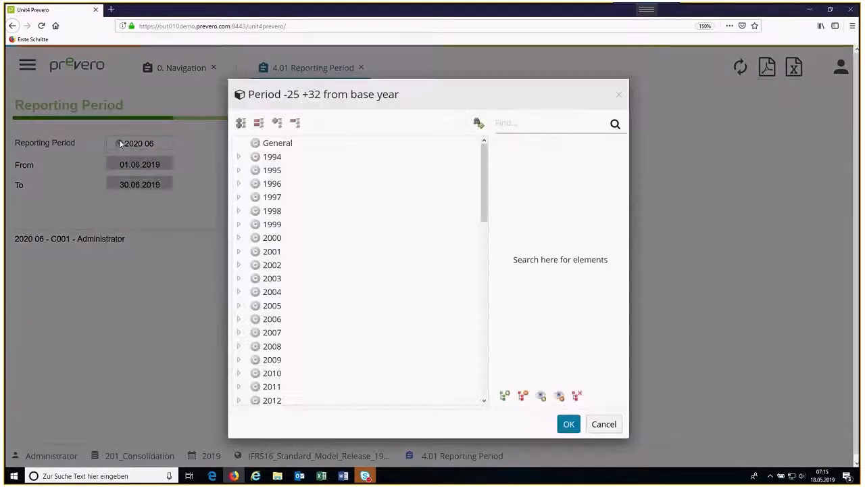
pyautogui.scroll(5, 271, 195)
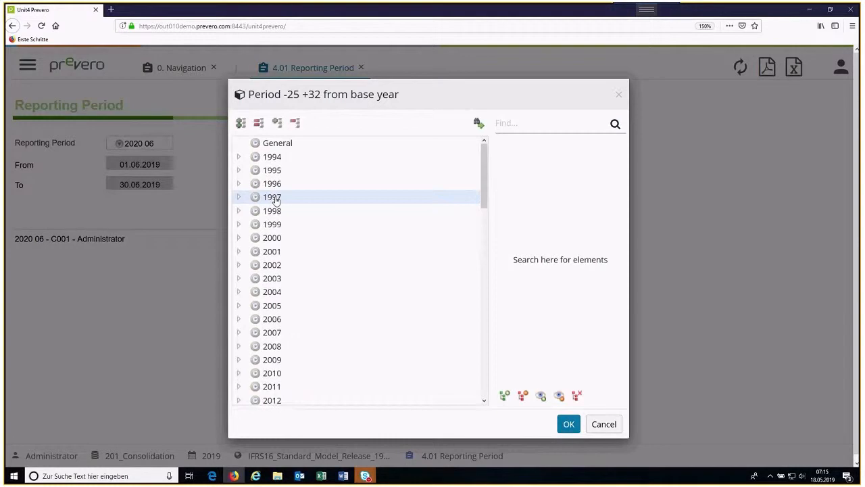
pyautogui.scroll(-4, 276, 201)
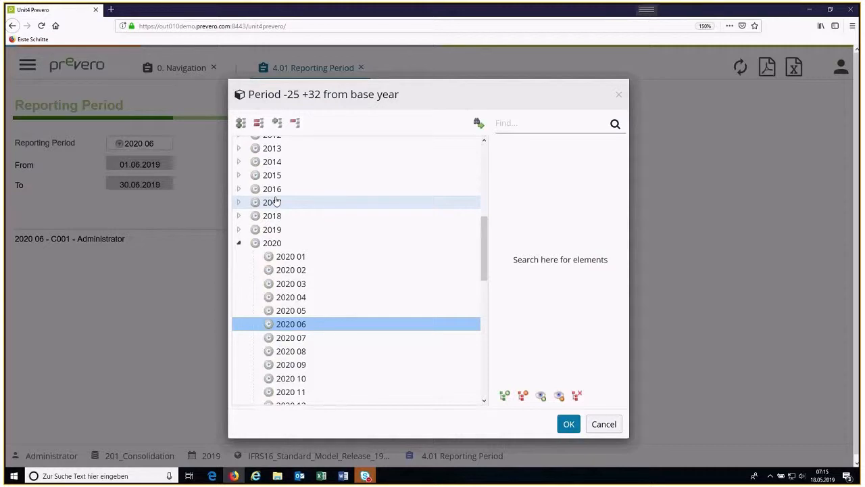
pyautogui.scroll(-10, 317, 246)
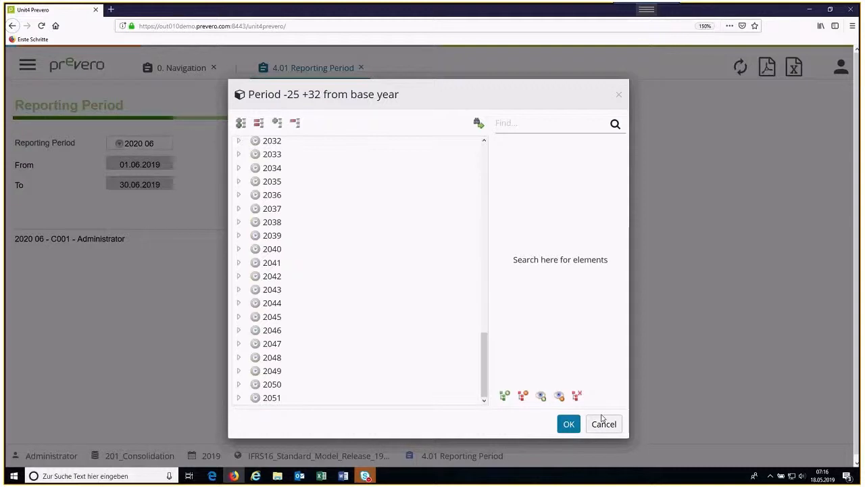
pyautogui.click(569, 424)
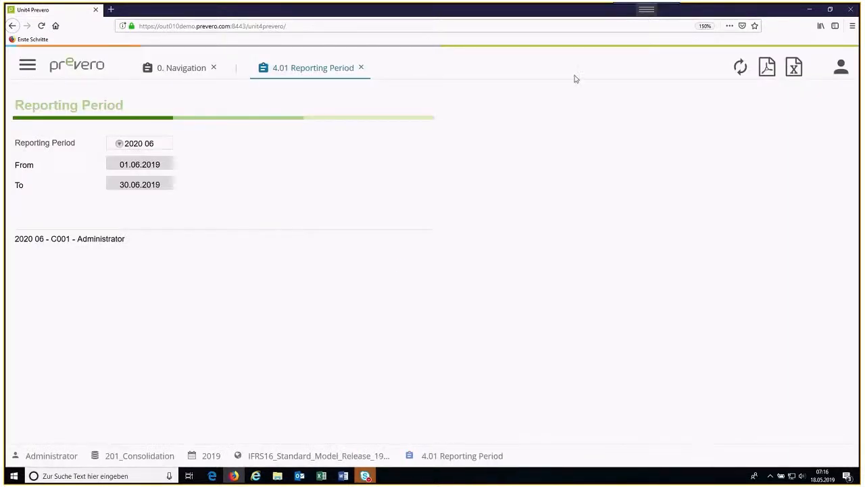
# Step: Return to the Navigation worksheet, open Companies and view the IFRS16 approach options for Company 1, keeping Cumulative Catchup
pyautogui.click(189, 70)
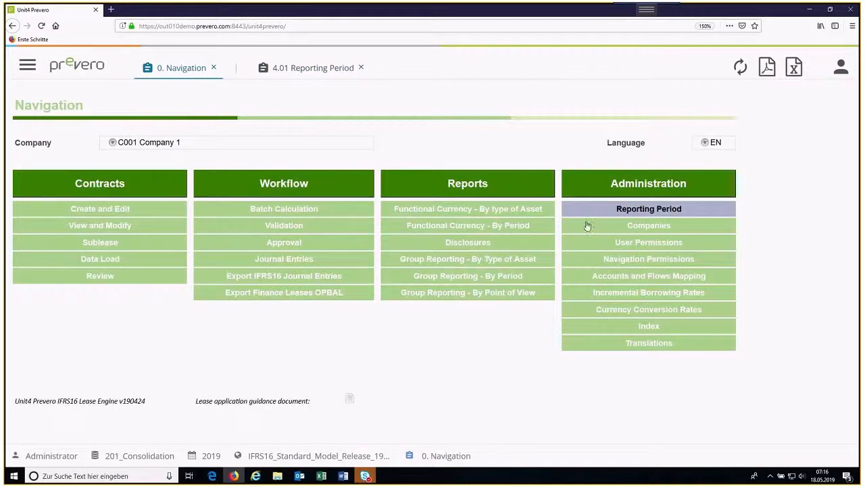
pyautogui.click(635, 229)
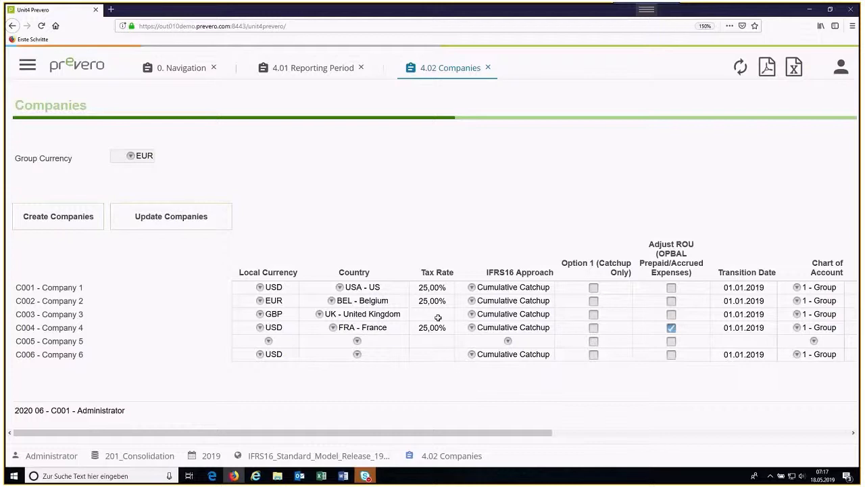
pyautogui.click(472, 288)
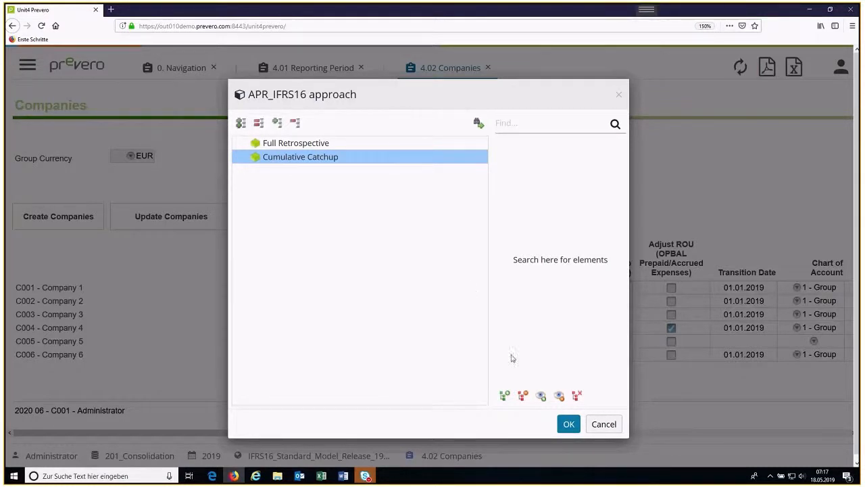
pyautogui.click(569, 425)
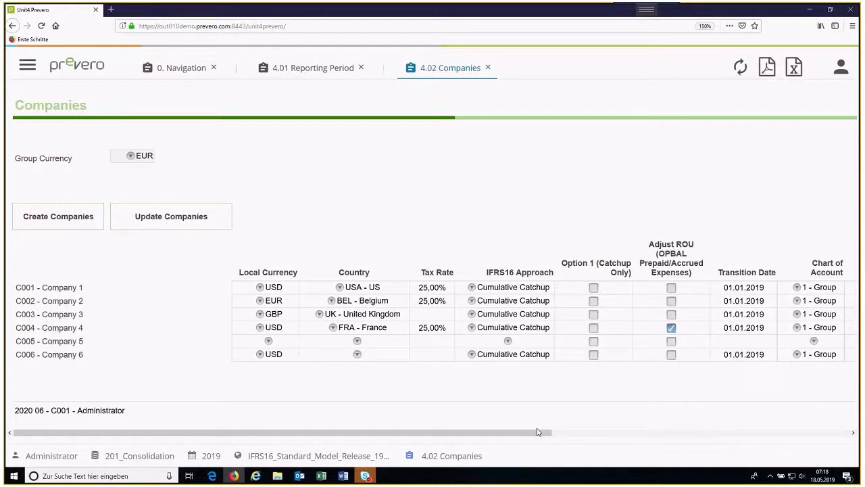
# Step: View the posting format options for Company 1, keeping YTD
pyautogui.moveTo(538, 432); pyautogui.dragTo(688, 430)
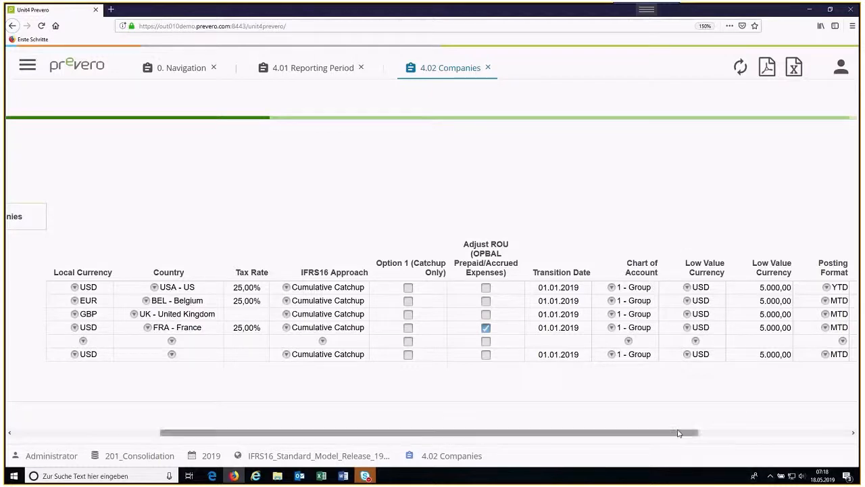
pyautogui.moveTo(678, 433); pyautogui.dragTo(745, 436)
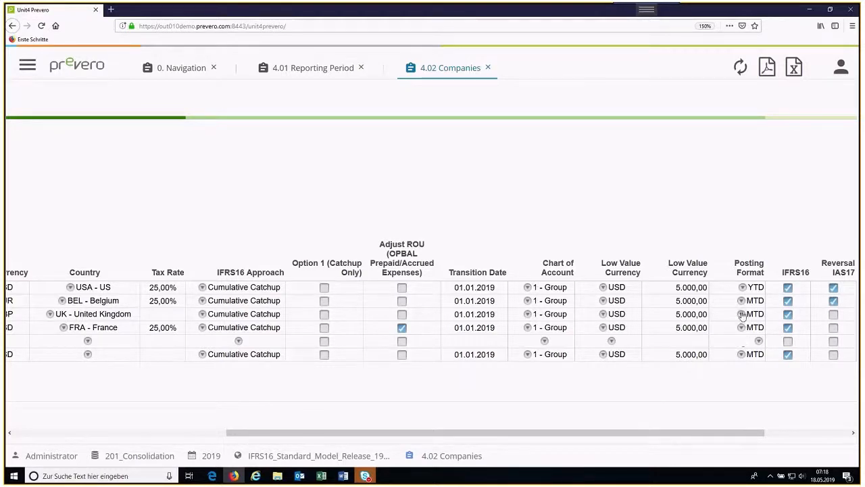
pyautogui.click(742, 288)
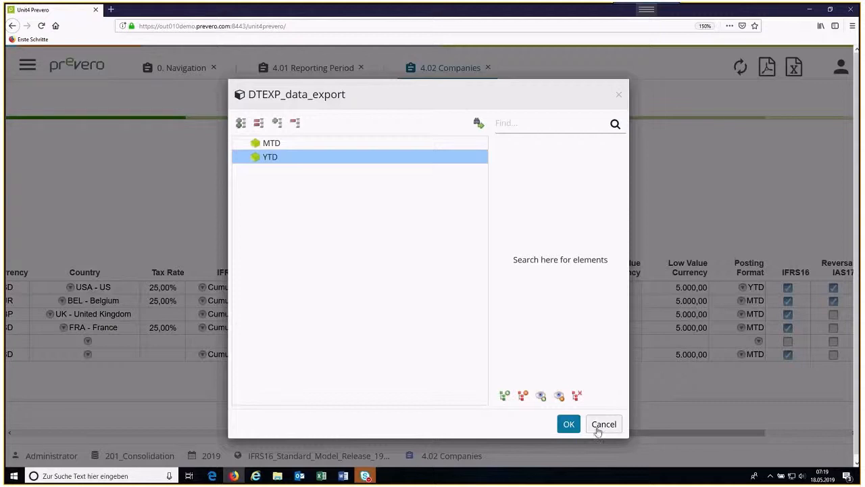
pyautogui.click(569, 425)
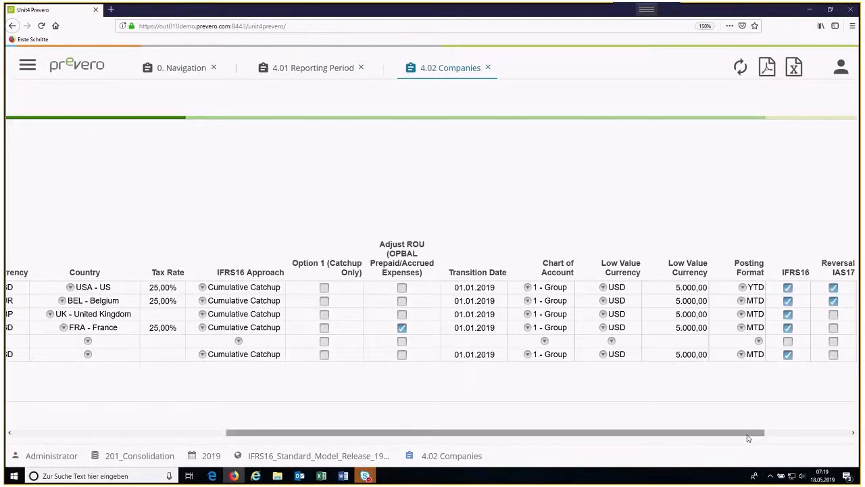
# Step: Examine the companies' IFRS16, Reversal IAS17 and IAS17 settings, and close the Companies worksheet
pyautogui.moveTo(748, 436); pyautogui.dragTo(853, 431)
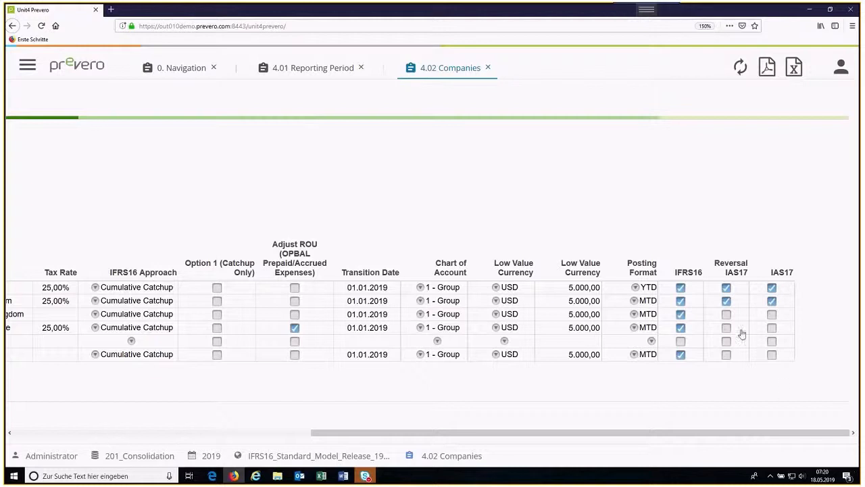
pyautogui.click(726, 314)
pyautogui.click(489, 70)
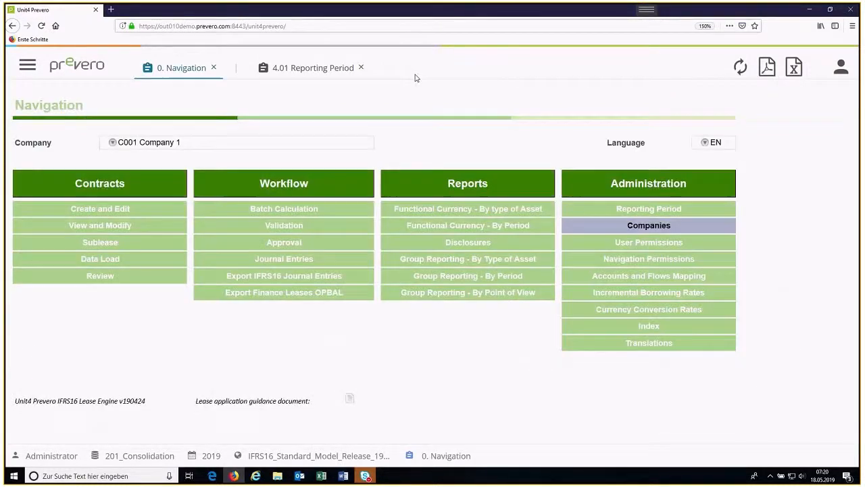
# Step: View the User Permissions and Navigation Permissions worksheets, and return to the Navigation worksheet
pyautogui.click(652, 246)
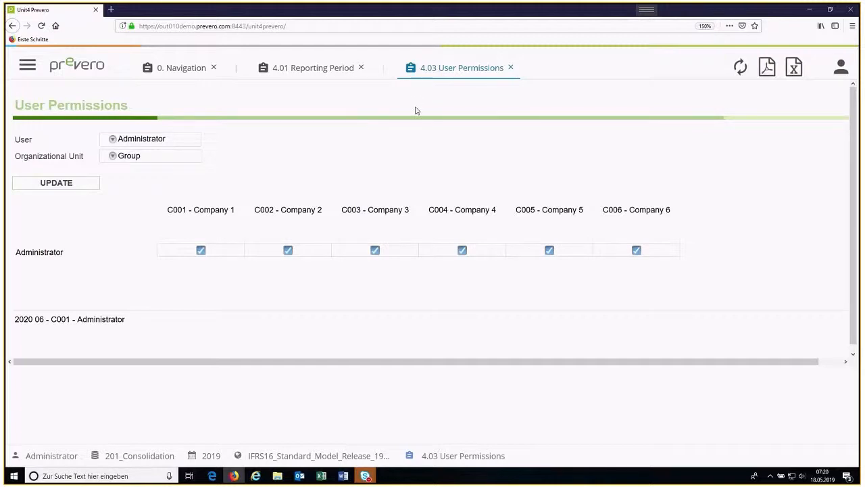
pyautogui.click(178, 75)
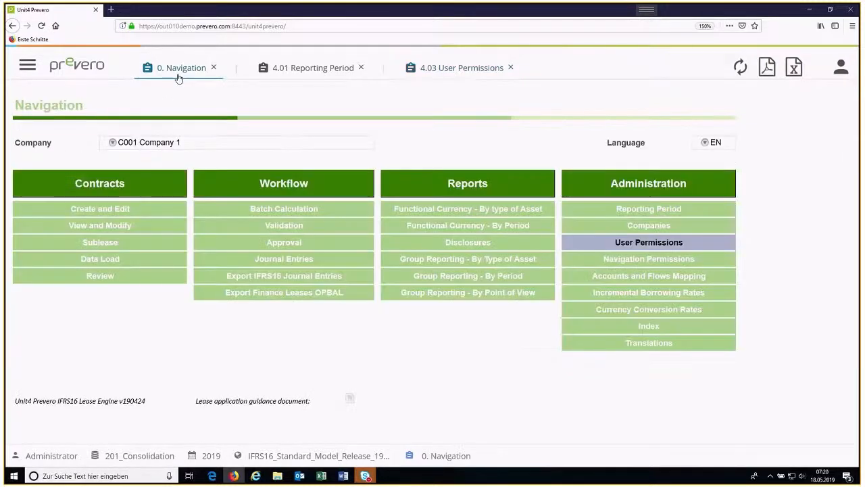
pyautogui.click(614, 263)
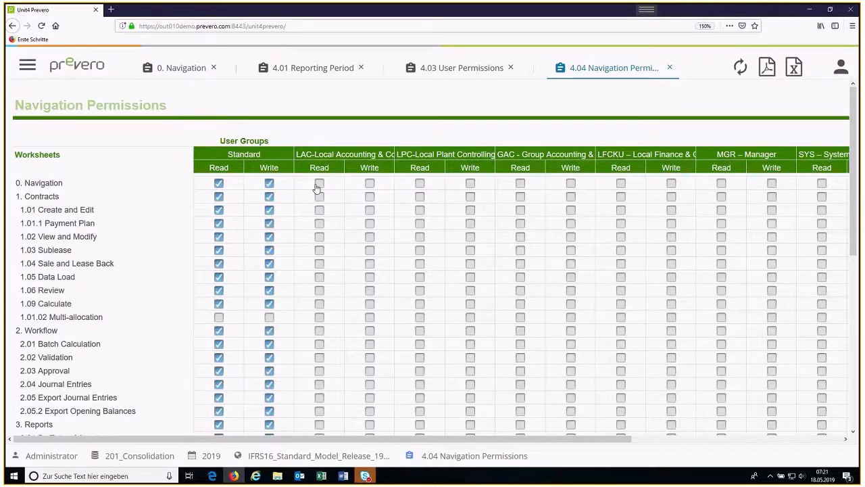
pyautogui.click(173, 70)
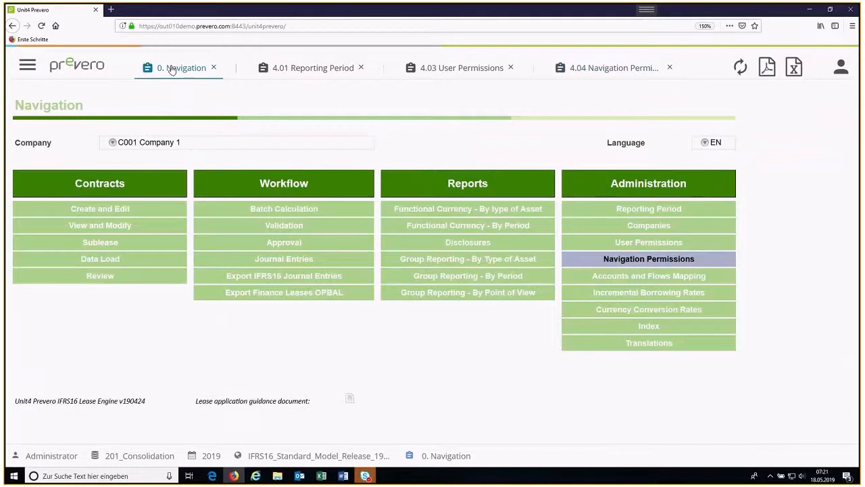
# Step: Open Accounts and Flows Mapping and examine the profit and loss, liability and asset account mappings by asset type
pyautogui.click(612, 281)
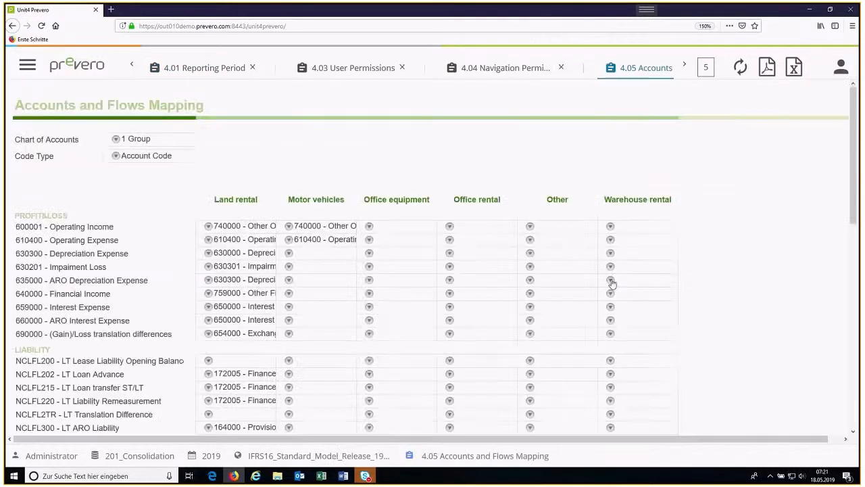
pyautogui.scroll(-1, 125, 227)
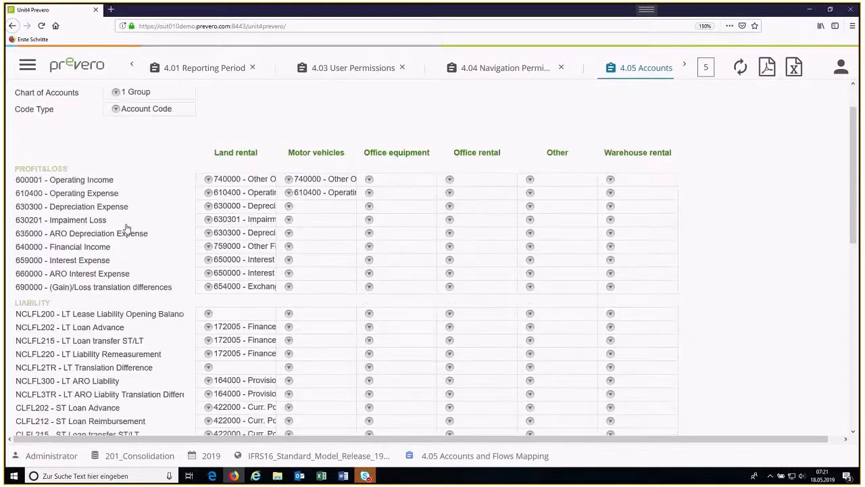
pyautogui.scroll(-2, 126, 228)
pyautogui.scroll(-3, 125, 226)
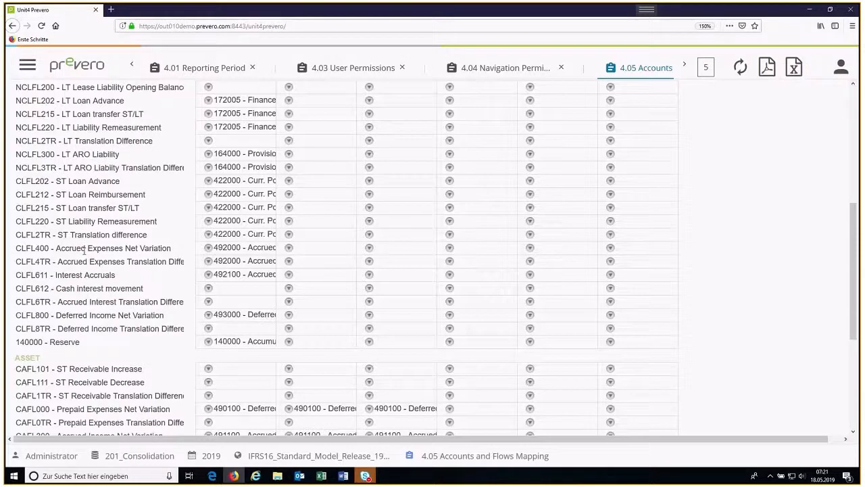
pyautogui.scroll(-3, 85, 250)
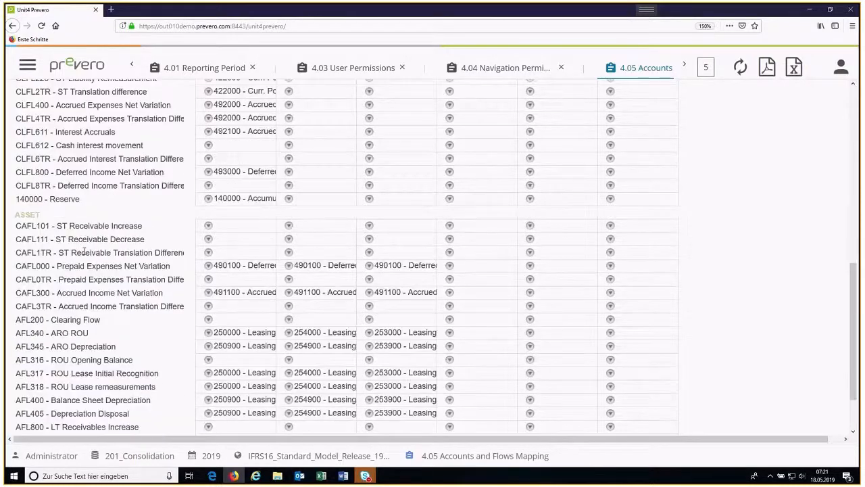
pyautogui.scroll(-1, 84, 251)
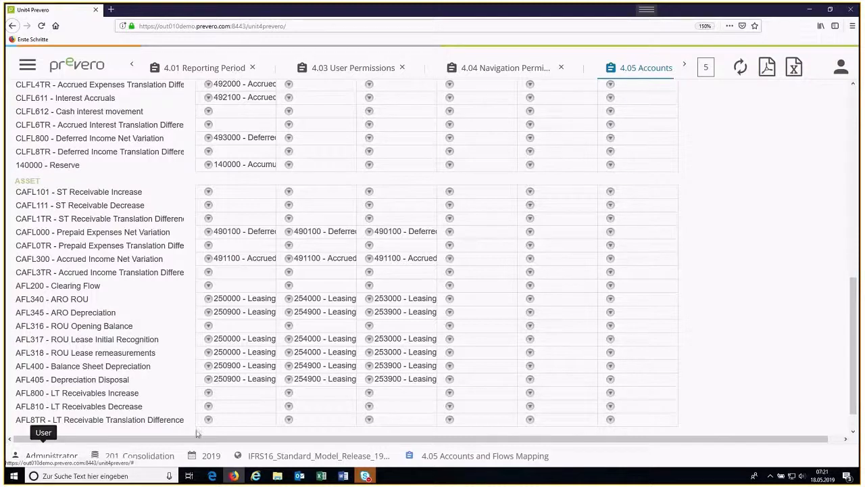
pyautogui.scroll(3, 197, 433)
pyautogui.scroll(5, 197, 433)
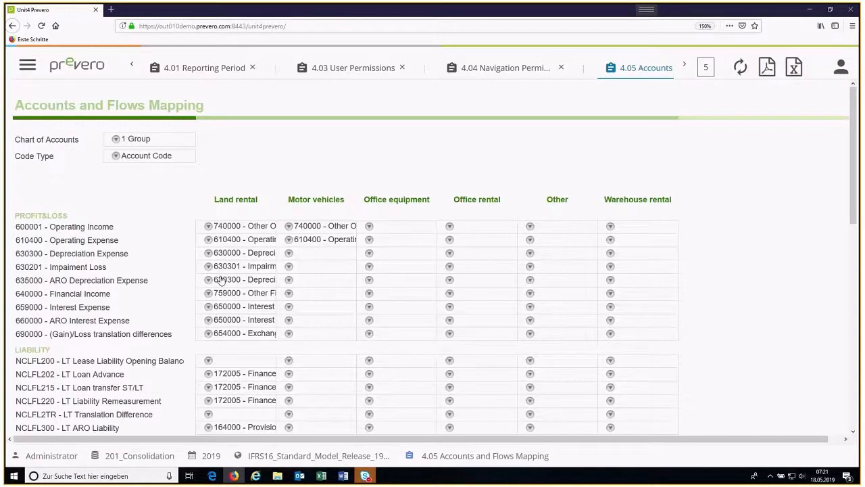
# Step: Keep 1 Group as the chart of accounts and set the code type to Flow Code in the mapping
pyautogui.click(117, 140)
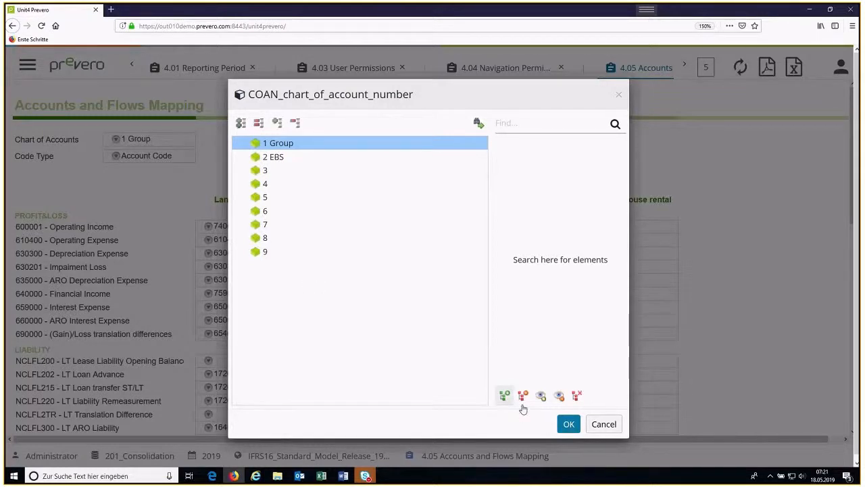
pyautogui.click(568, 424)
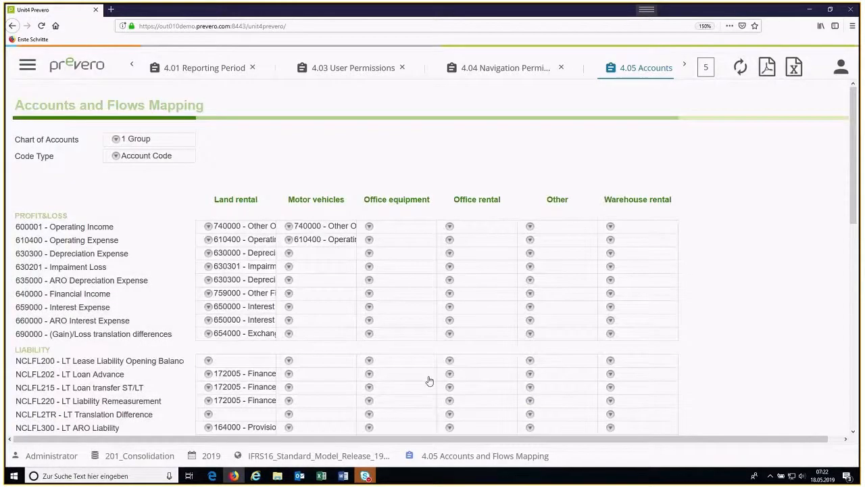
pyautogui.click(116, 156)
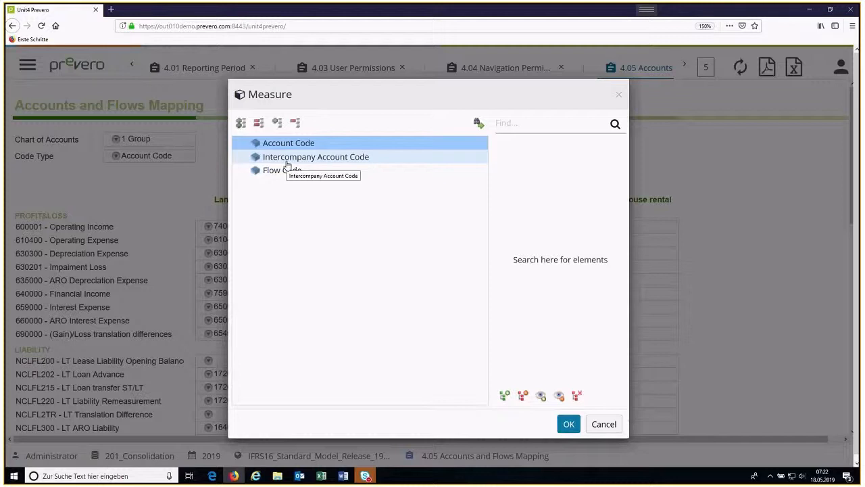
pyautogui.click(277, 174)
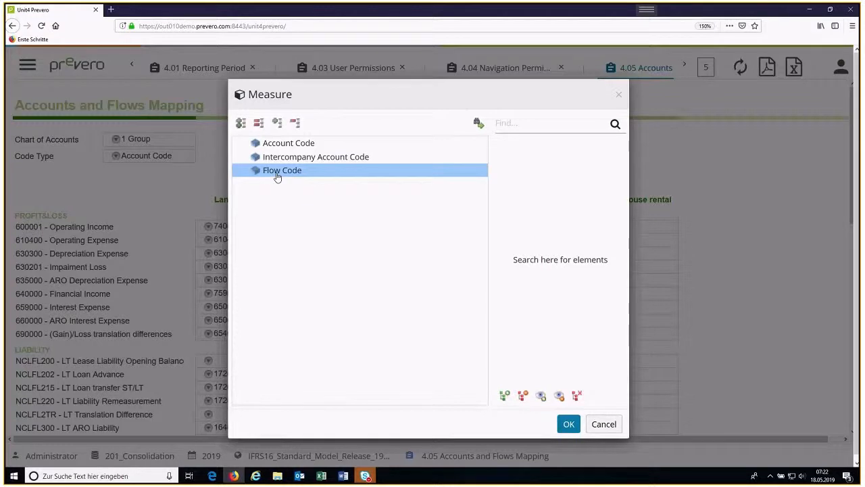
pyautogui.doubleClick(278, 177)
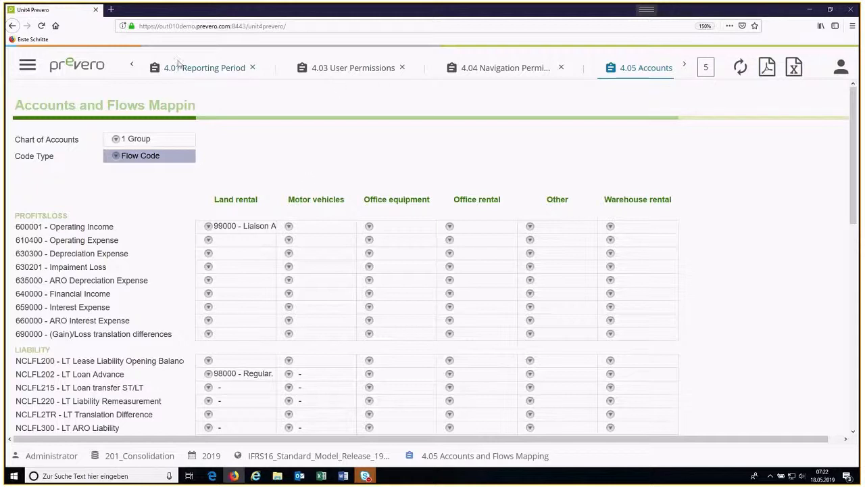
pyautogui.click(133, 67)
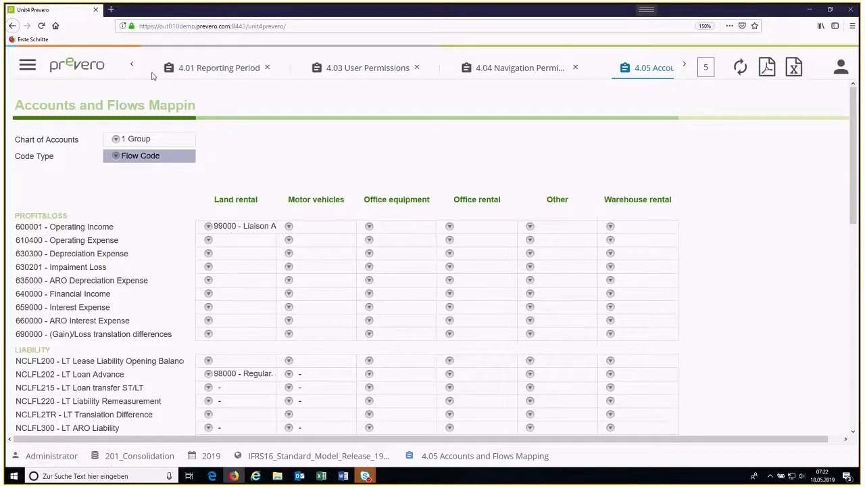
# Step: Return to the Navigation worksheet and close the Reporting Period, User Permissions, Navigation Permissions, and Accounts and Flows Mapping worksheets
pyautogui.click(132, 67)
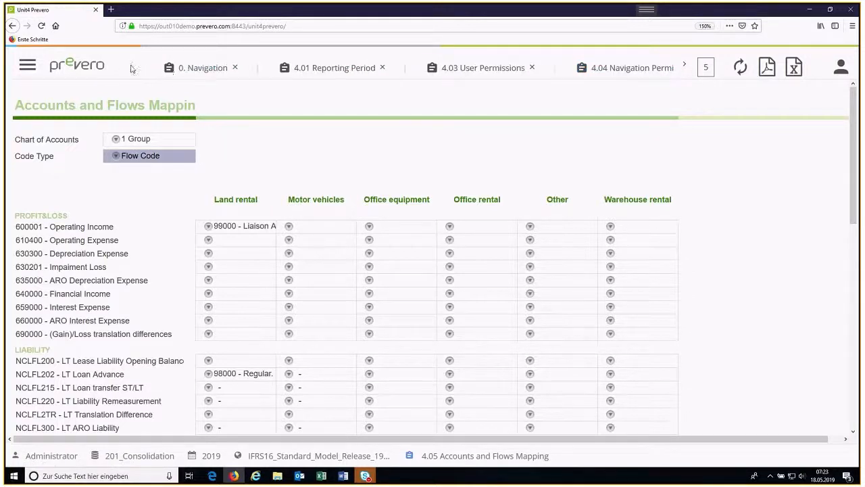
pyautogui.click(169, 70)
pyautogui.rightClick(190, 73)
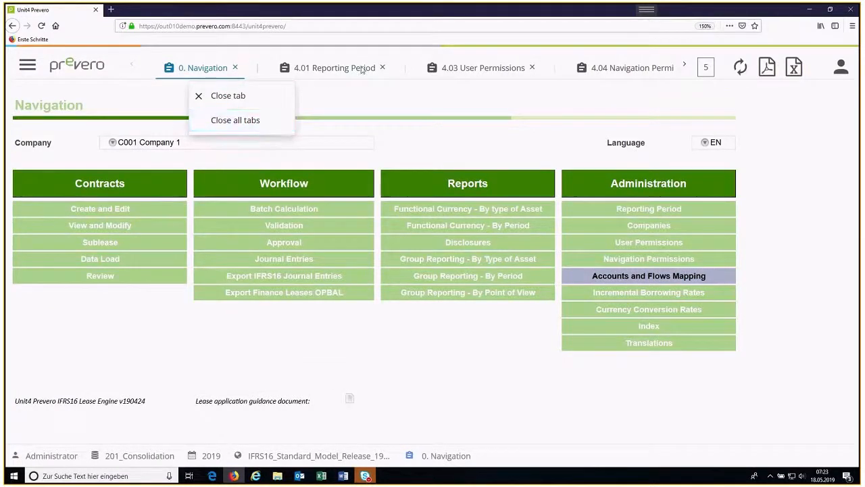
pyautogui.click(383, 68)
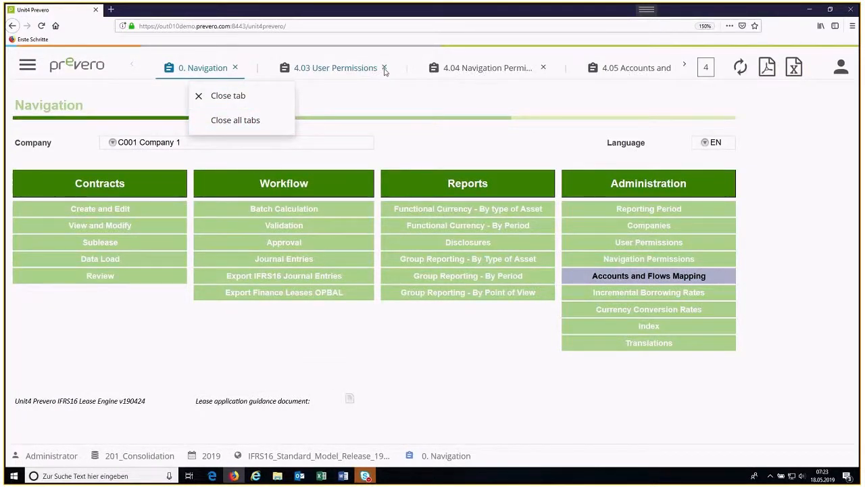
pyautogui.click(383, 68)
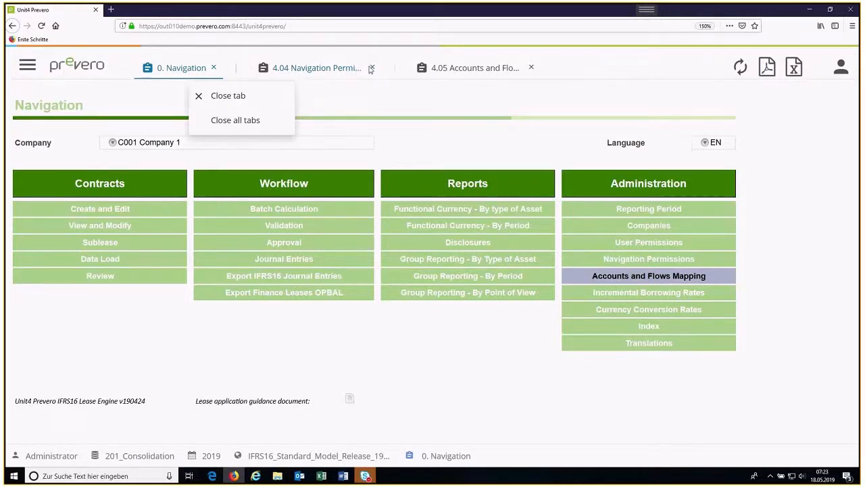
pyautogui.click(371, 68)
pyautogui.click(372, 68)
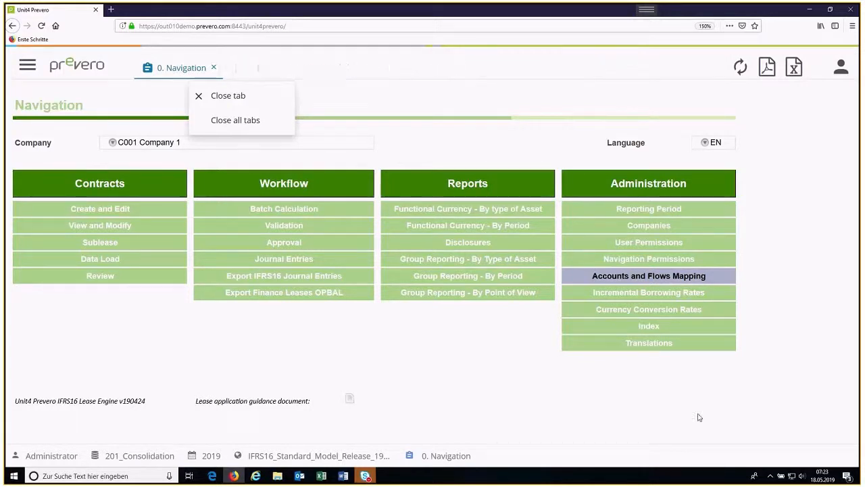
# Step: Examine the Incremental Borrowing Rates and Index worksheets, including the list of available indexes, and close both worksheets
pyautogui.click(642, 297)
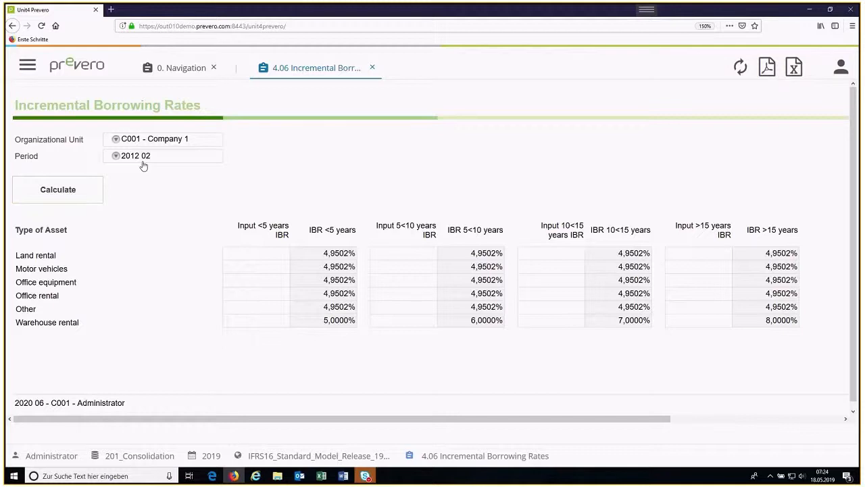
pyautogui.click(373, 68)
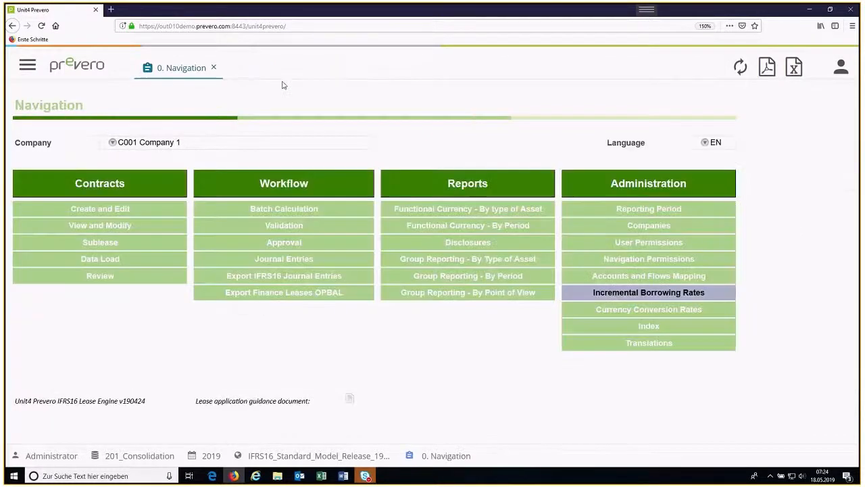
pyautogui.click(641, 331)
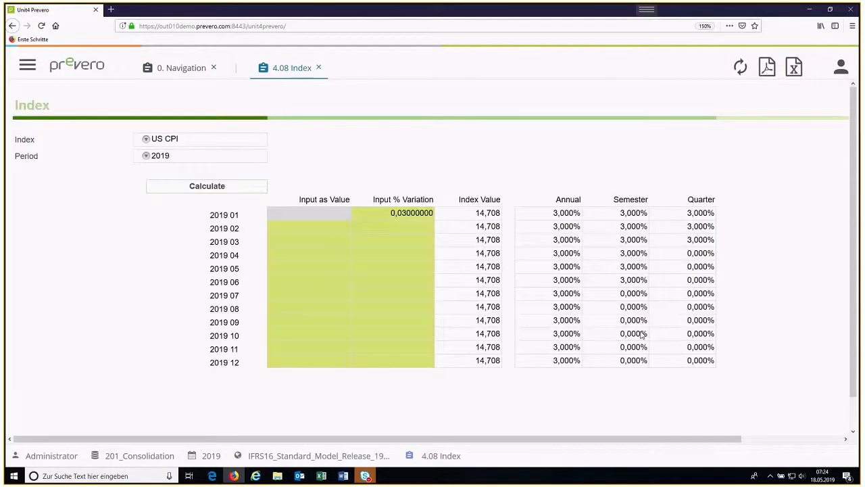
pyautogui.click(147, 140)
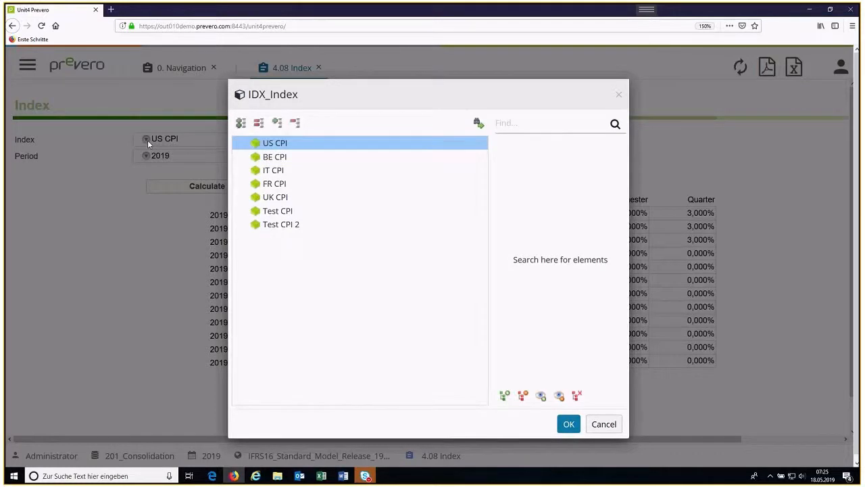
pyautogui.click(562, 424)
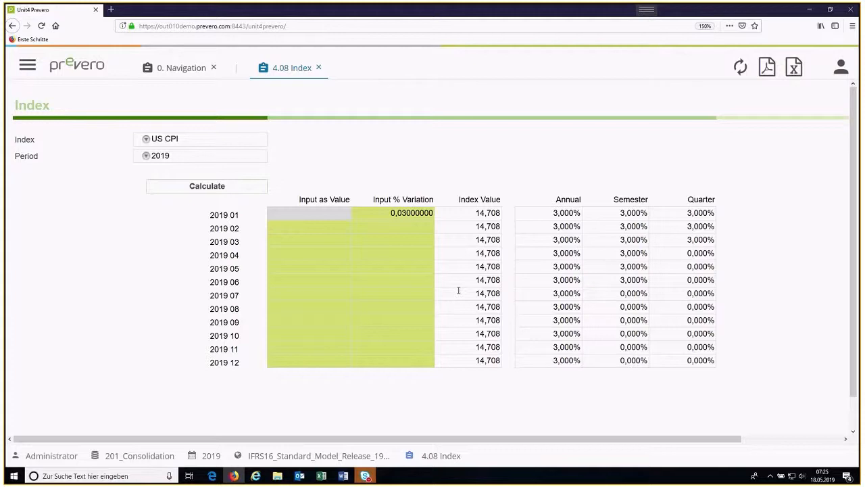
pyautogui.click(144, 140)
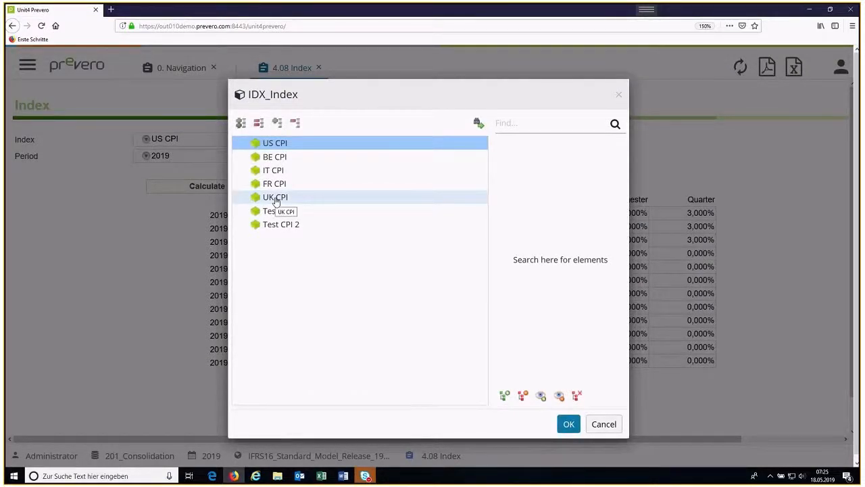
pyautogui.click(602, 426)
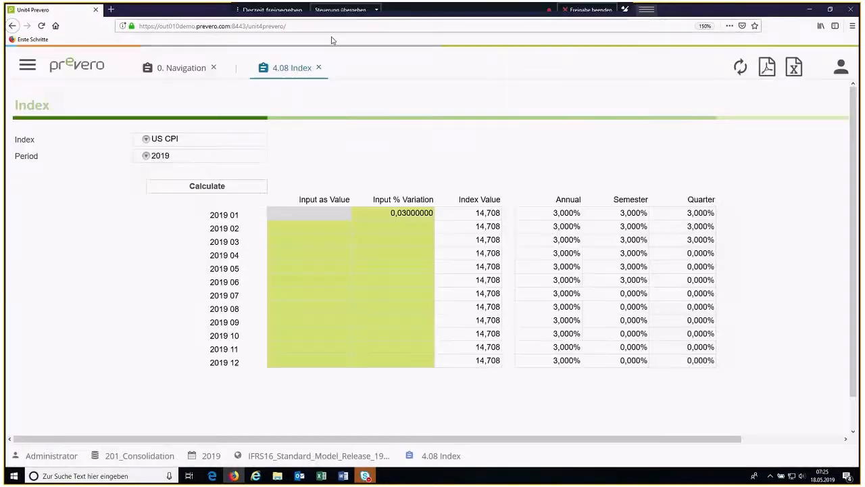
pyautogui.click(320, 69)
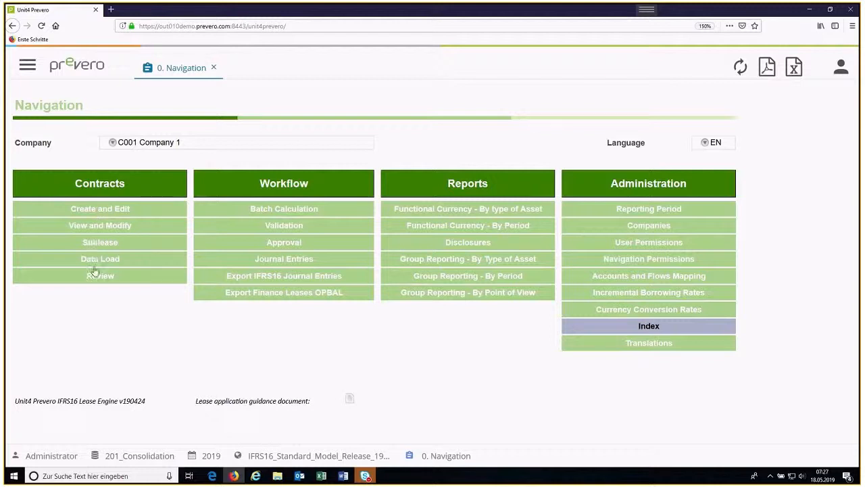
# Step: Open the contracts' Create and Edit worksheet, set the parent element to Group 1, and view its existing child elements
pyautogui.click(86, 211)
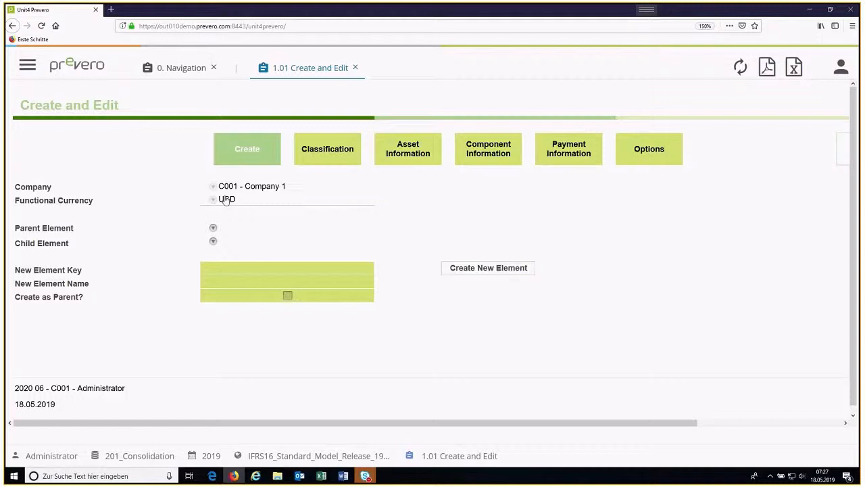
pyautogui.click(213, 230)
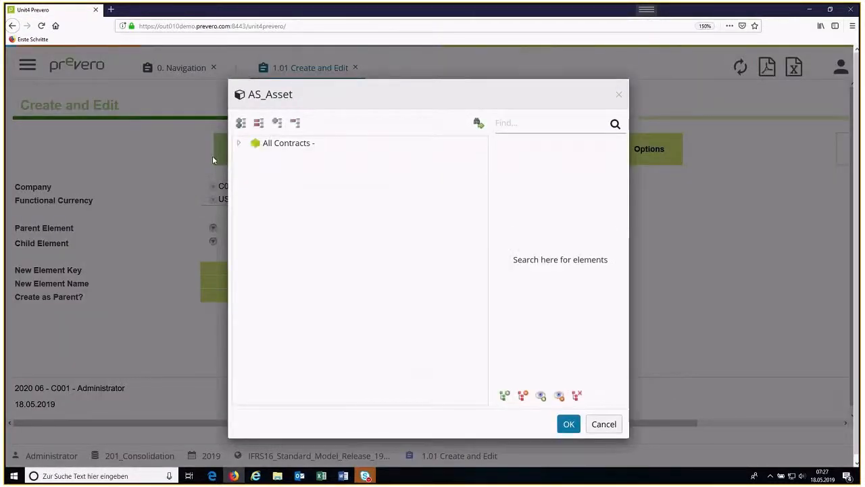
pyautogui.click(236, 146)
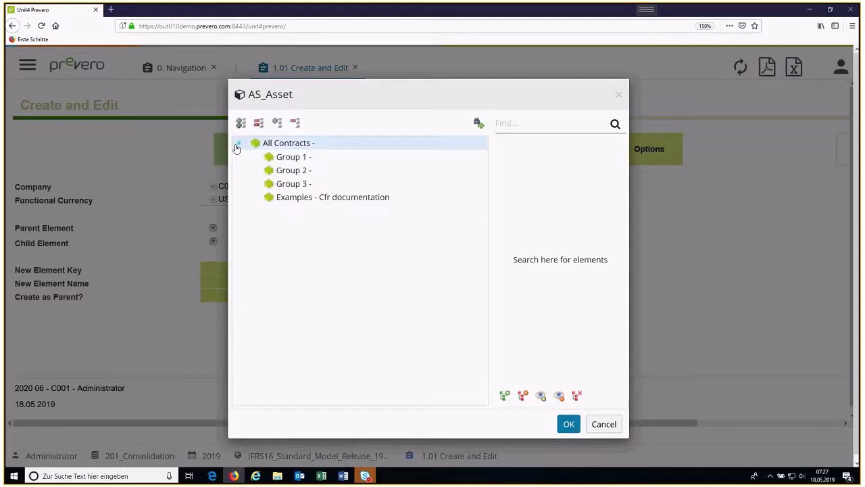
pyautogui.doubleClick(291, 157)
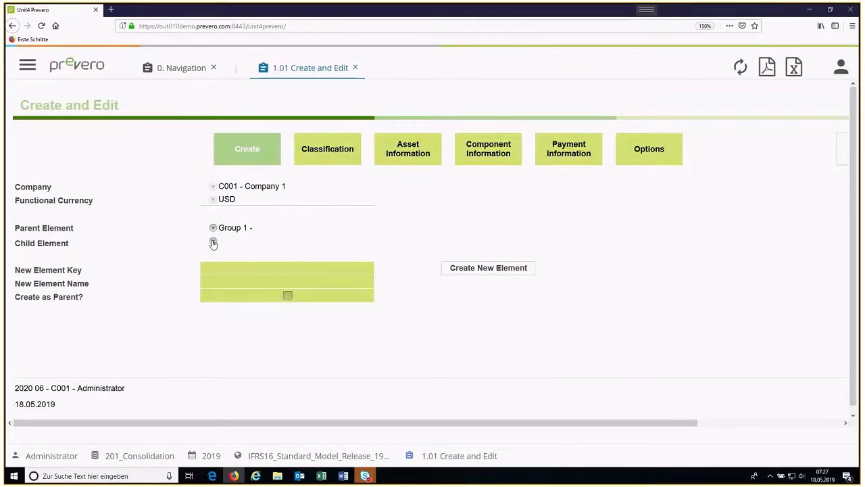
pyautogui.click(213, 243)
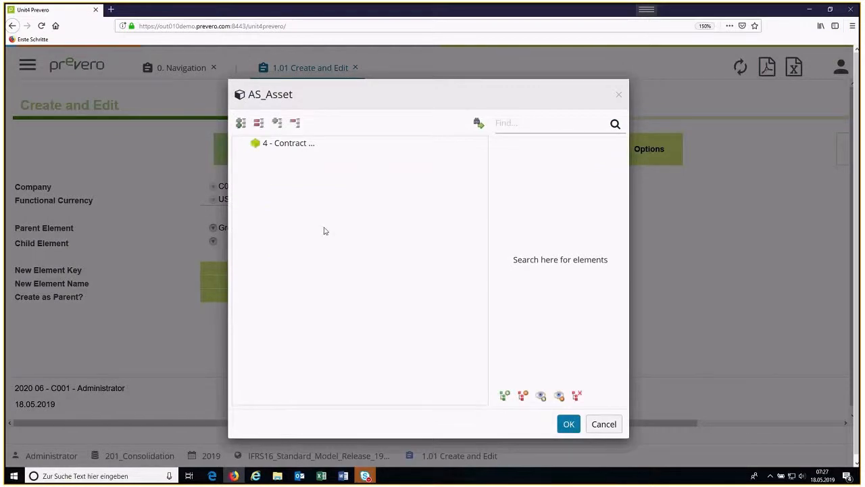
pyautogui.click(604, 425)
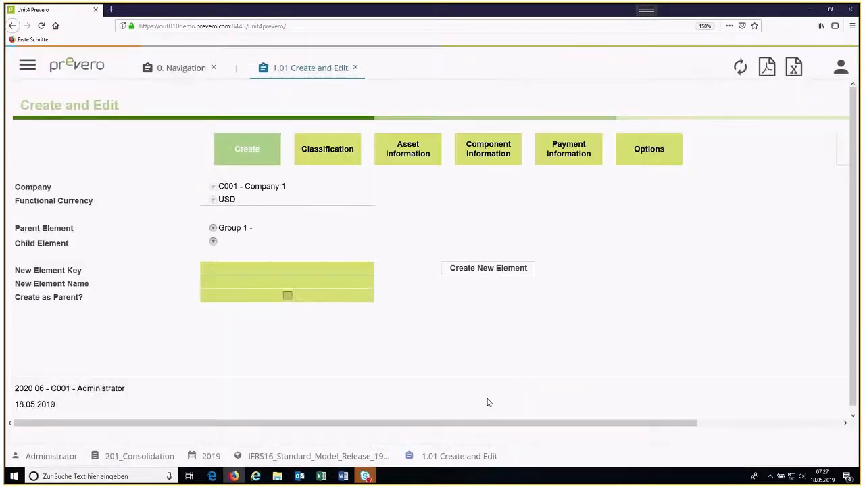
# Step: Create a new element under Group 1 with the key 125 and the name "car lease sales manager"
pyautogui.click(250, 271)
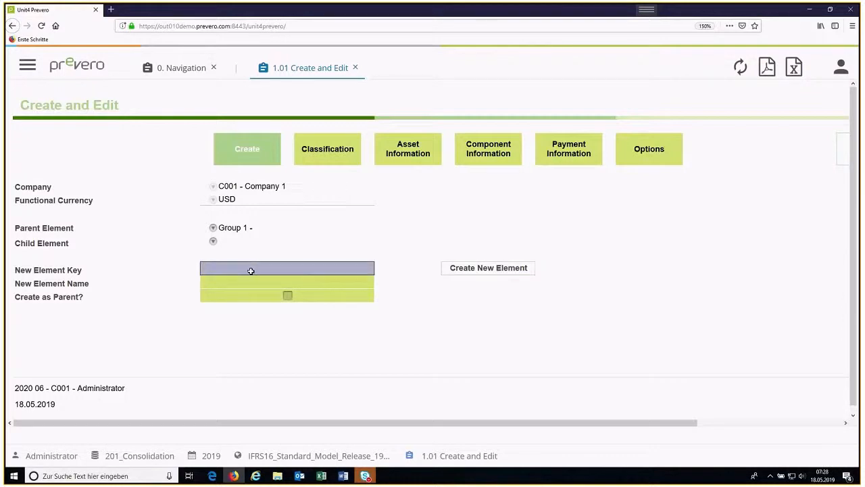
pyautogui.write('125')
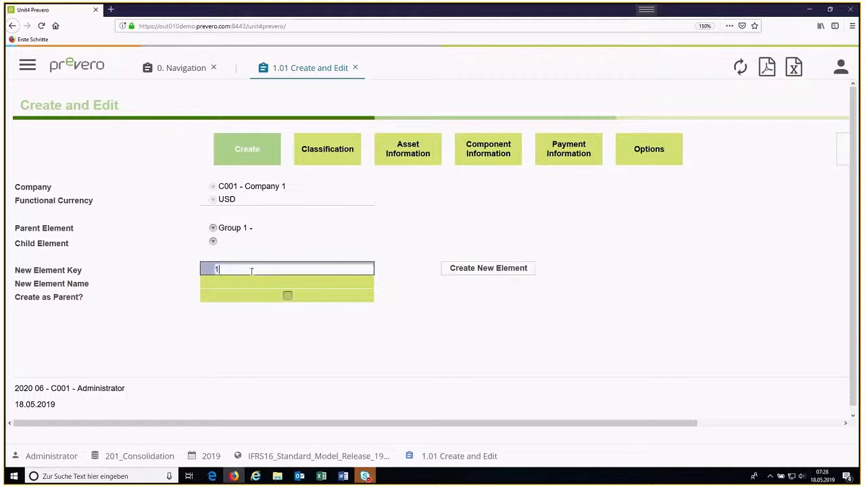
pyautogui.click(219, 285)
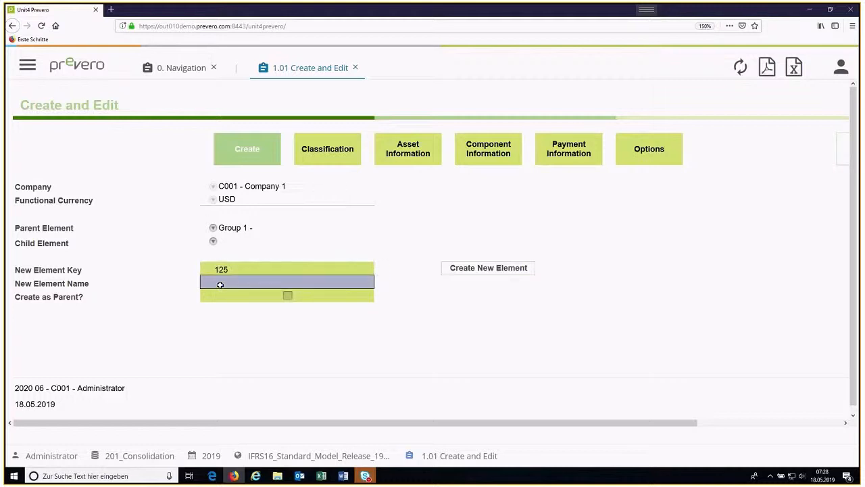
pyautogui.write('car lease')
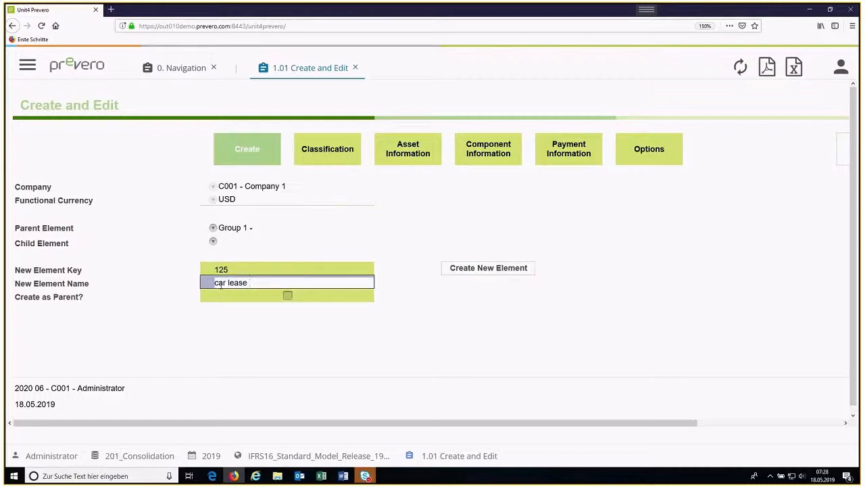
pyautogui.write(' sales manager')
pyautogui.click(469, 271)
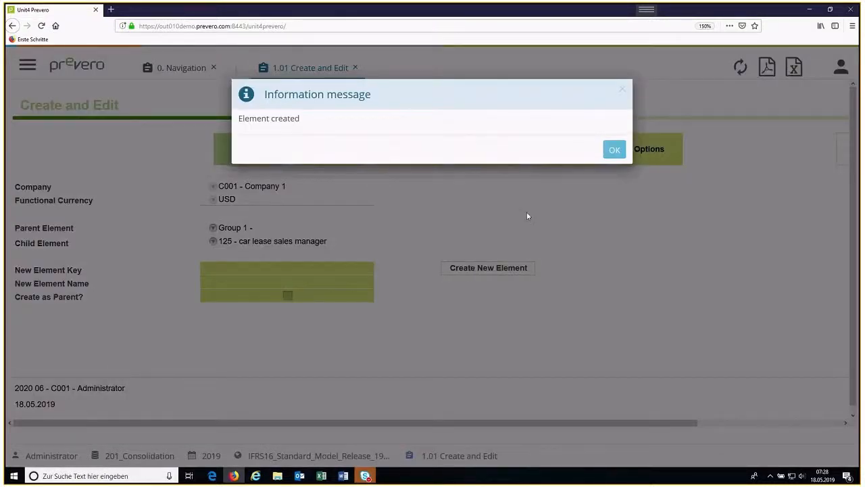
pyautogui.click(613, 150)
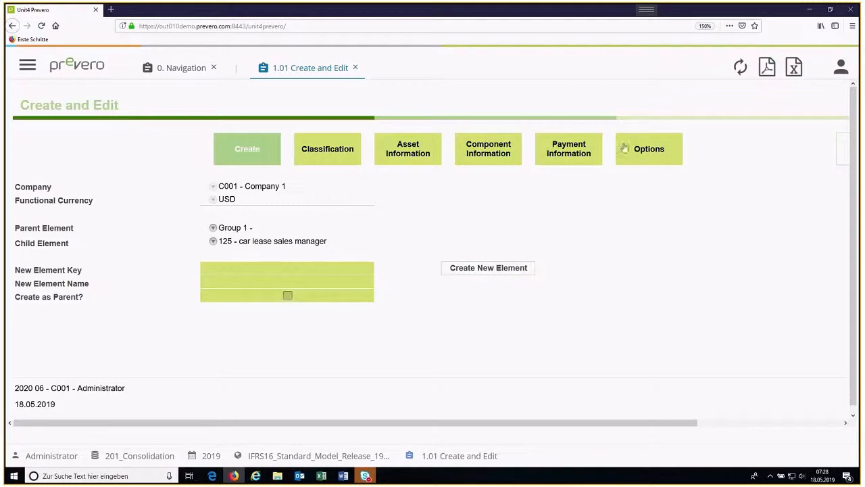
# Step: Try to open the Classification and Asset Information sections for the car lease sales manager element, rechecking the child element selection
pyautogui.click(331, 150)
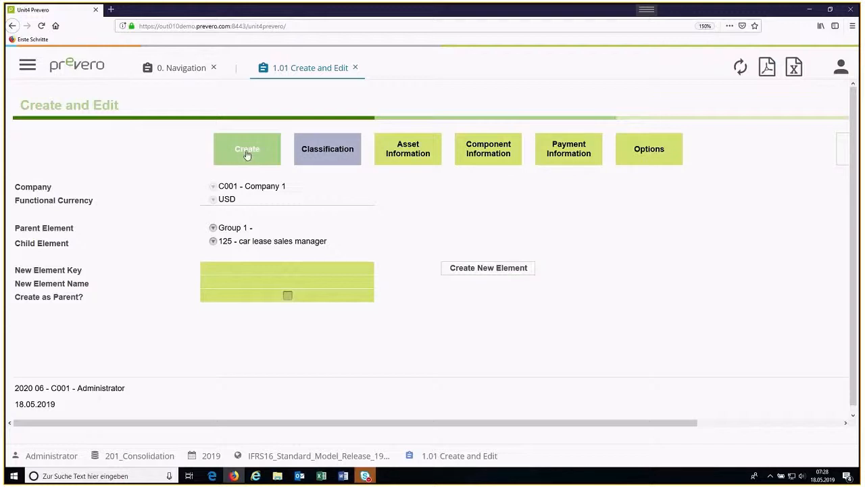
pyautogui.click(248, 154)
pyautogui.click(320, 154)
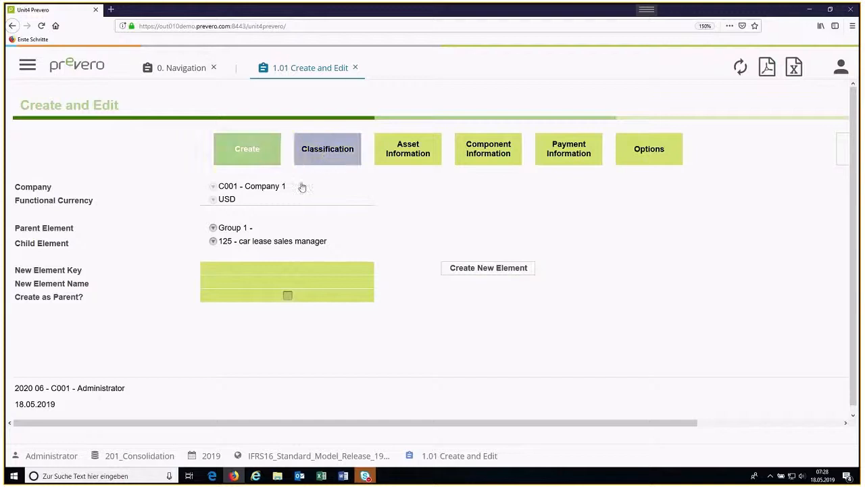
pyautogui.click(213, 242)
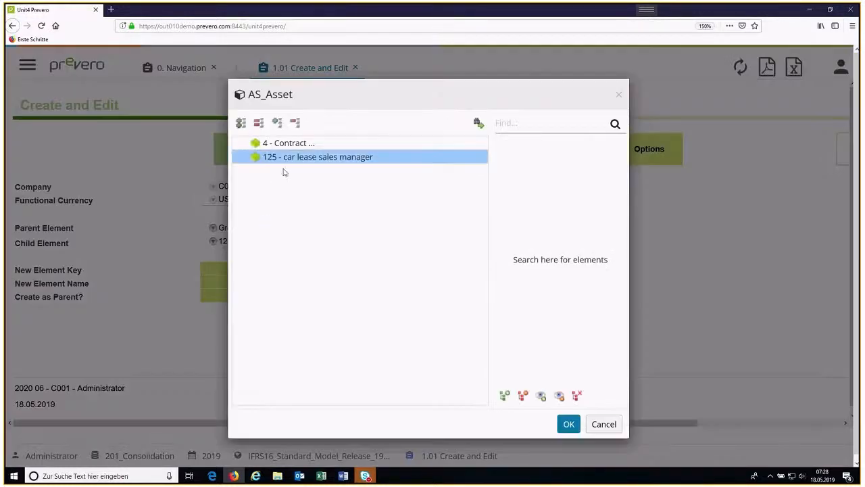
pyautogui.click(569, 423)
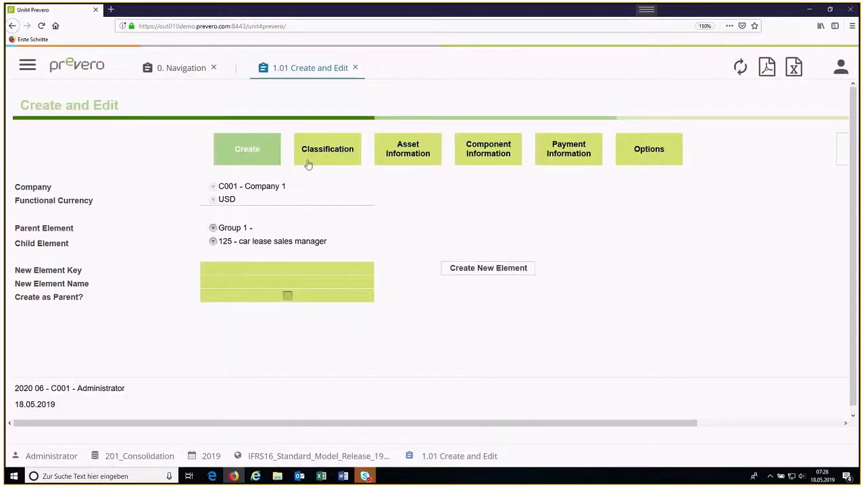
pyautogui.click(402, 154)
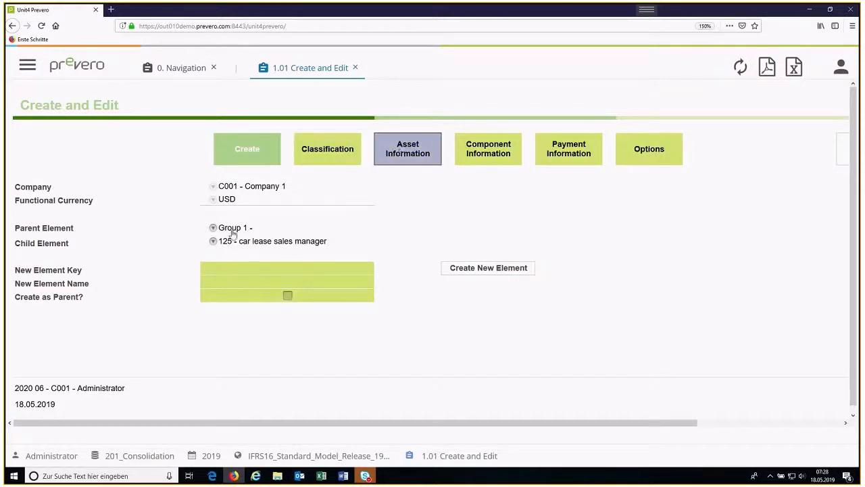
pyautogui.click(213, 242)
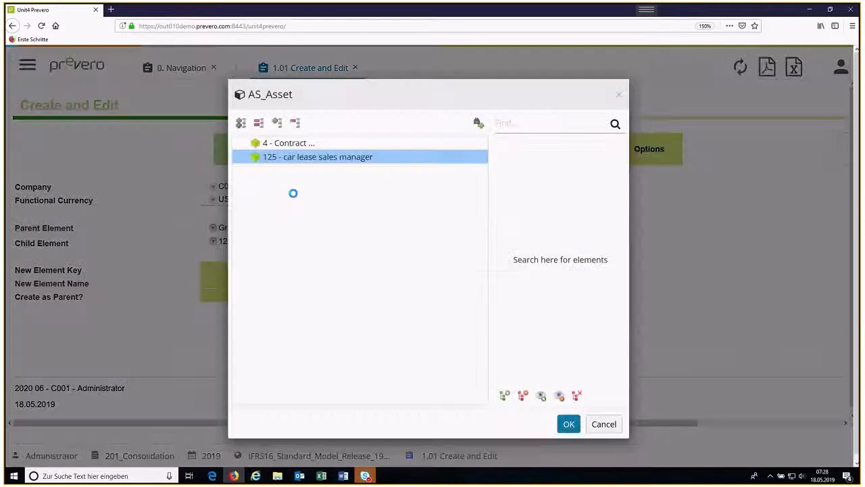
pyautogui.click(285, 145)
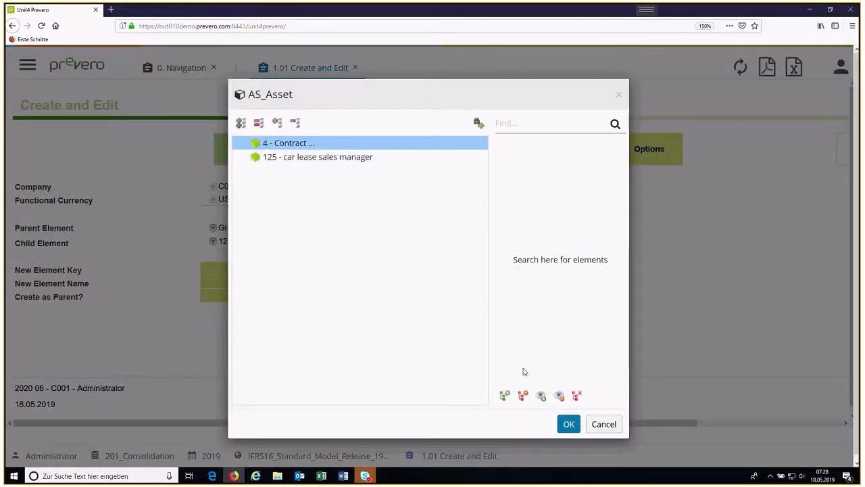
pyautogui.click(603, 424)
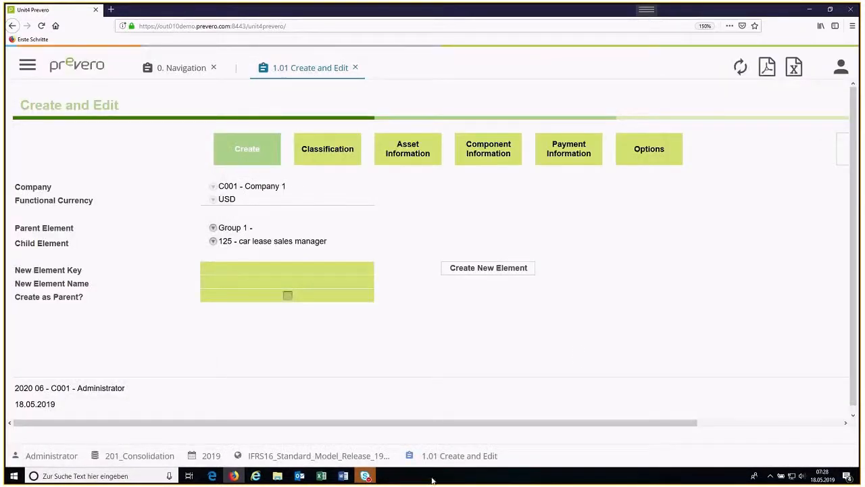
pyautogui.moveTo(365, 476)
pyautogui.moveTo(396, 440)
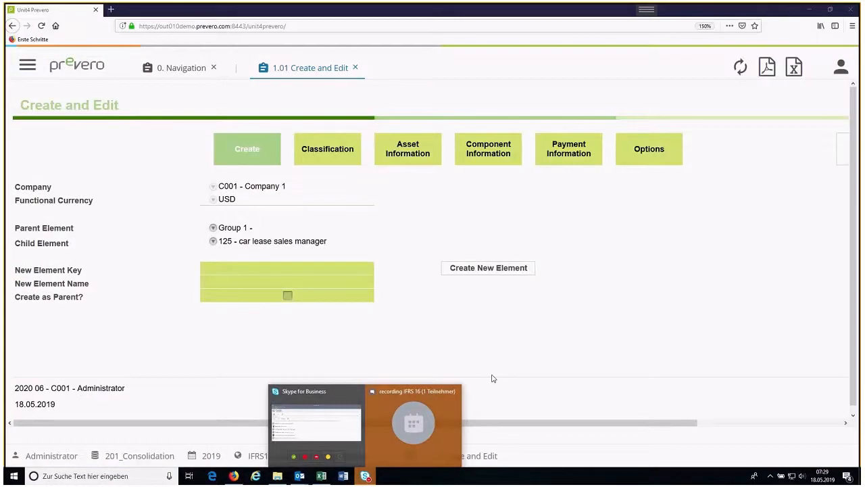
pyautogui.click(431, 435)
pyautogui.click(601, 366)
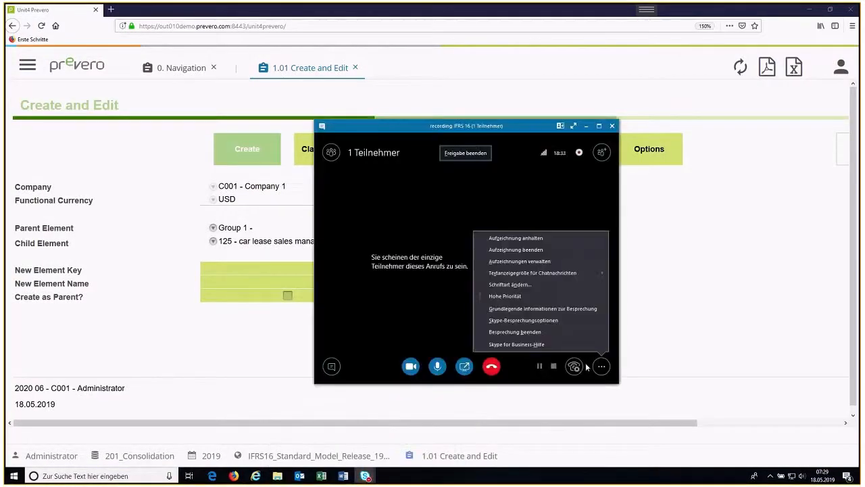
pyautogui.click(534, 239)
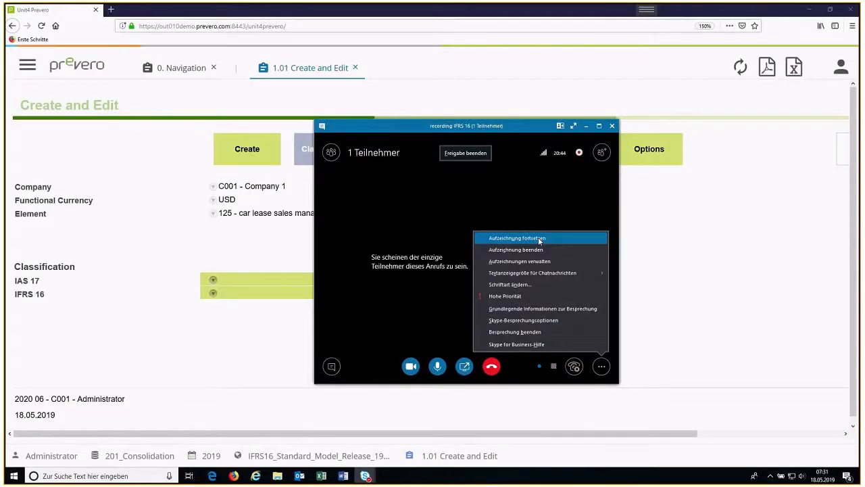
pyautogui.click(539, 239)
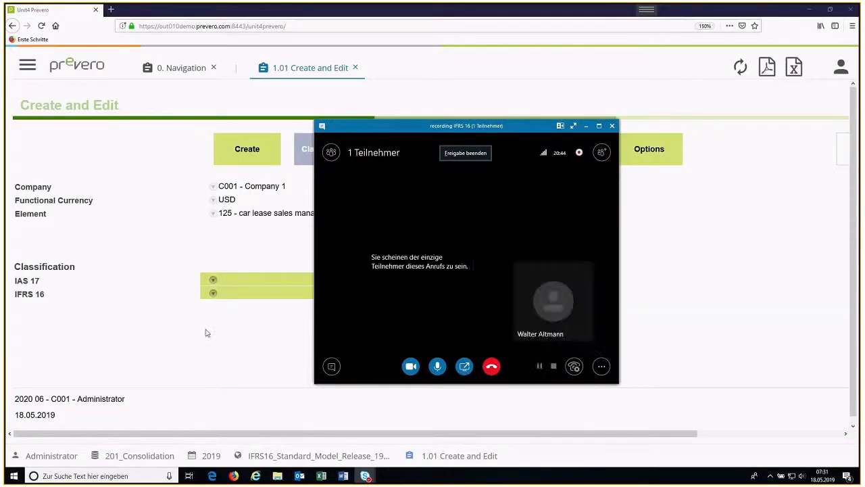
# Step: Classify the car lease sales manager element as Operating Lease under IAS 17 and In scope under IFRS 16
pyautogui.click(290, 286)
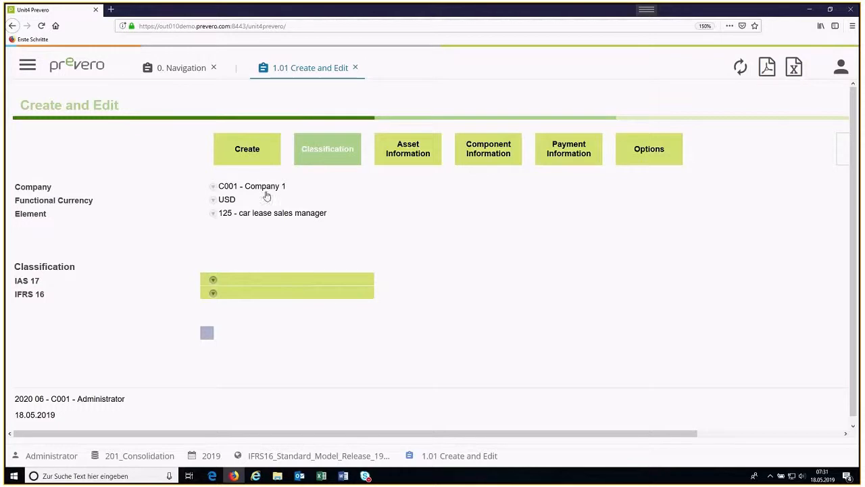
pyautogui.click(213, 281)
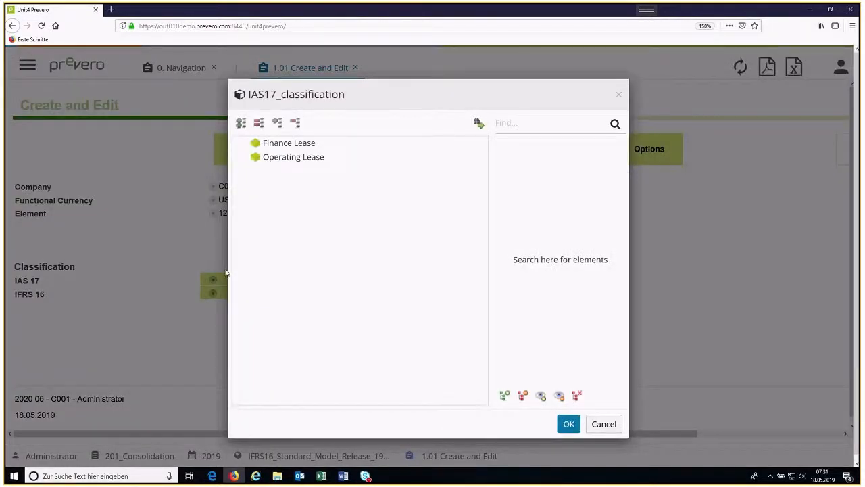
pyautogui.click(274, 158)
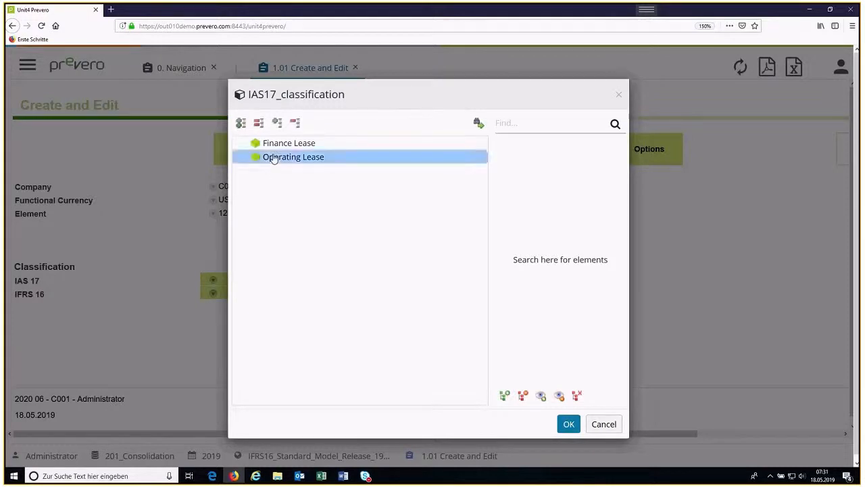
pyautogui.click(569, 423)
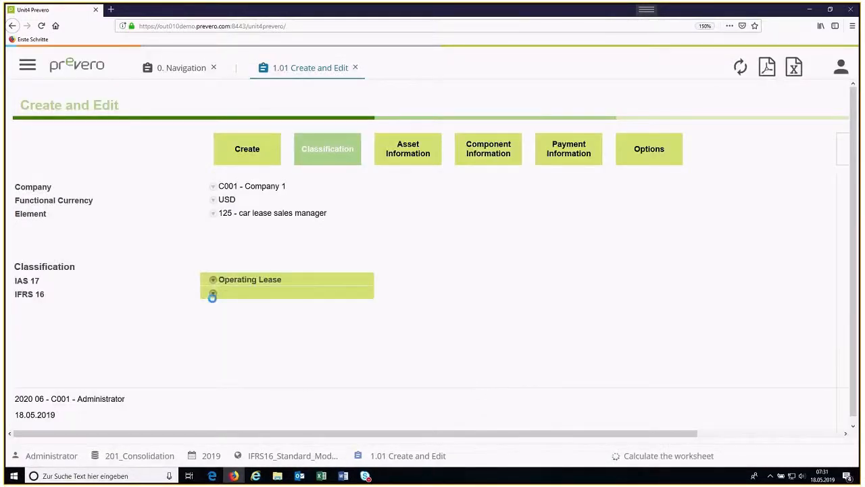
pyautogui.click(213, 295)
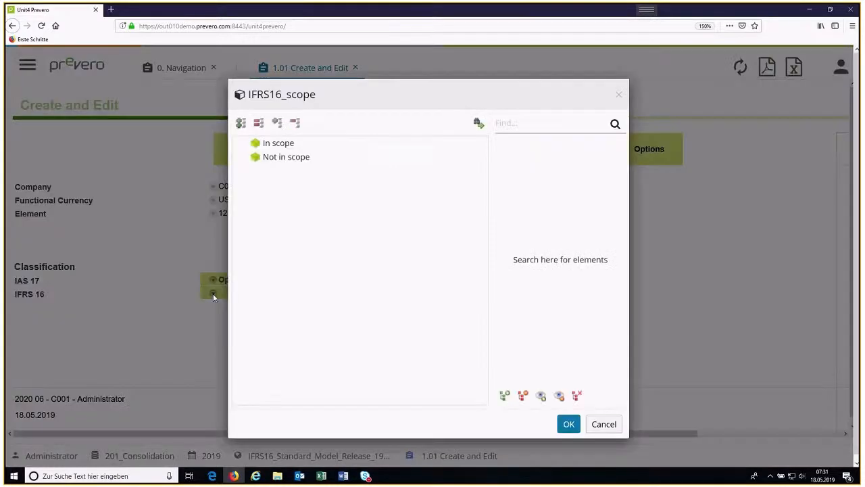
pyautogui.click(293, 150)
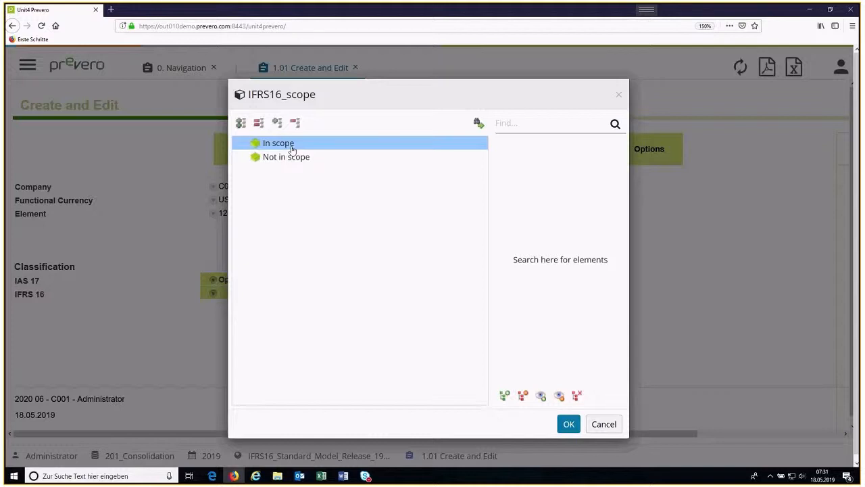
pyautogui.click(569, 424)
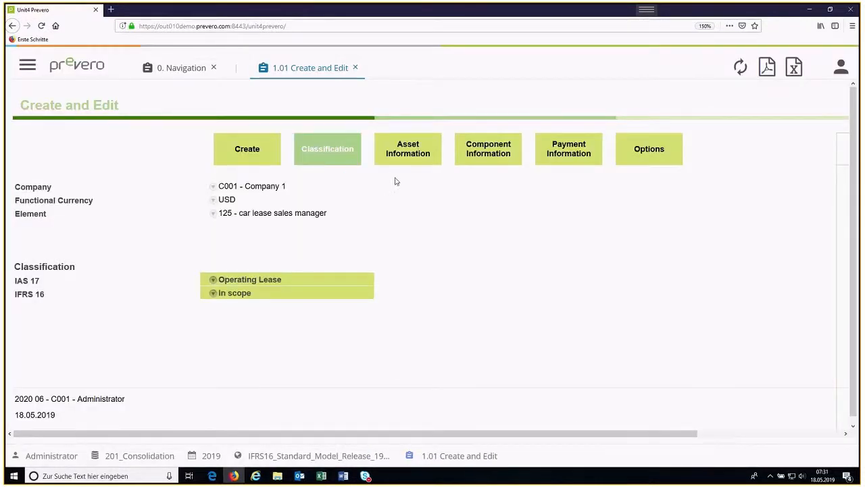
# Step: Open the Asset Information section of the car lease element and set its contract currency to USD
pyautogui.click(412, 153)
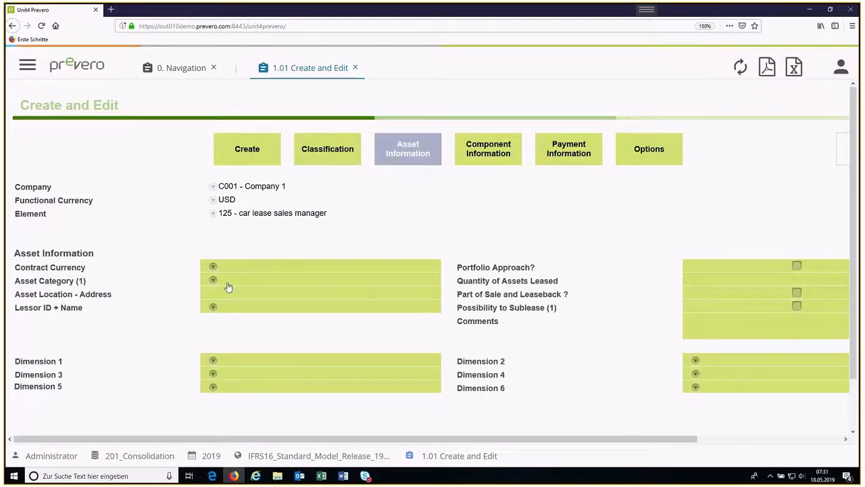
pyautogui.click(214, 268)
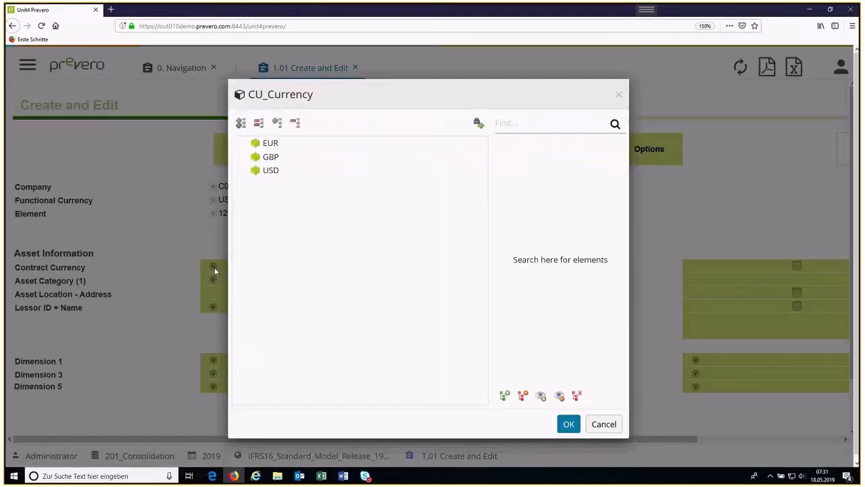
pyautogui.click(268, 172)
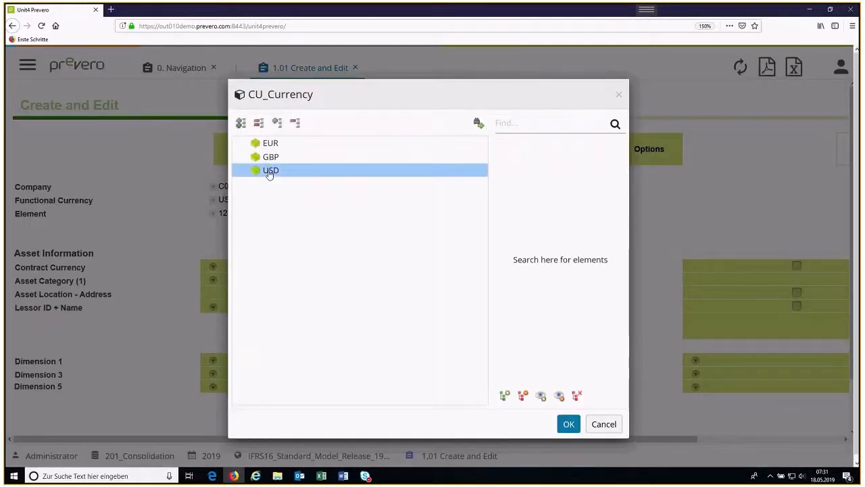
pyautogui.doubleClick(268, 171)
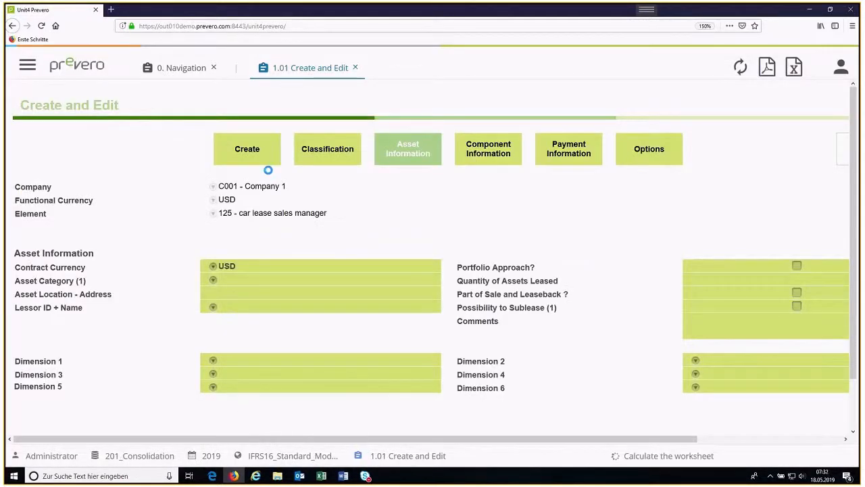
# Step: Set the asset category to Motor vehicles and choose lessor 4 for the car lease
pyautogui.click(213, 280)
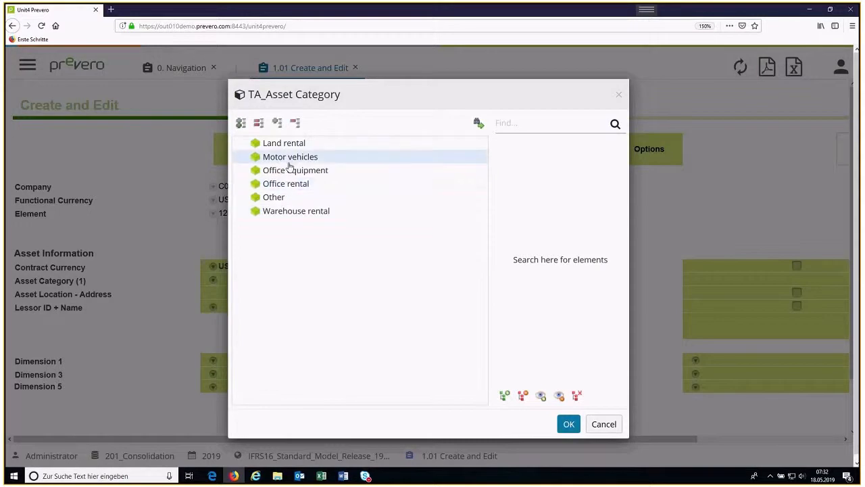
pyautogui.doubleClick(289, 162)
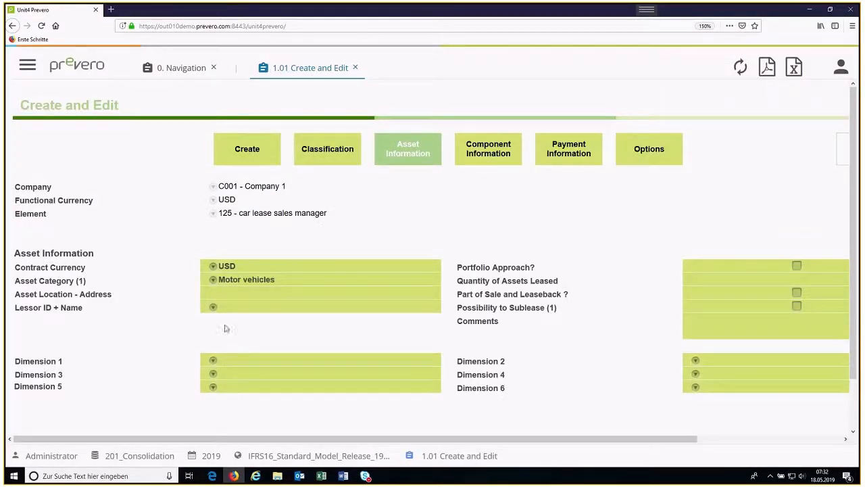
pyautogui.click(213, 307)
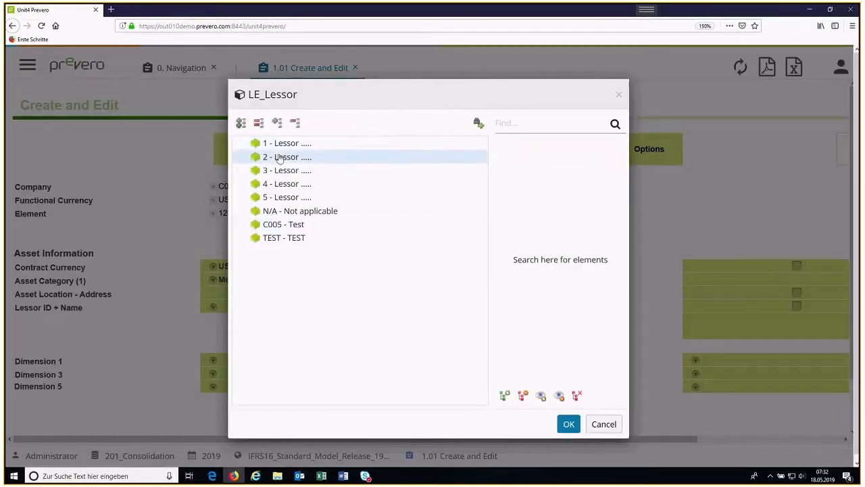
pyautogui.doubleClick(280, 186)
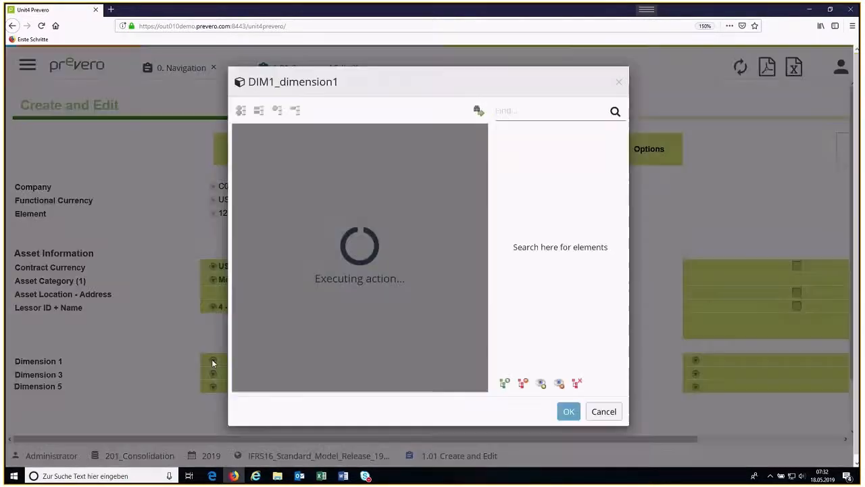
# Step: View the elements available for Dimension 1 in the asset information without selecting any
pyautogui.click(212, 362)
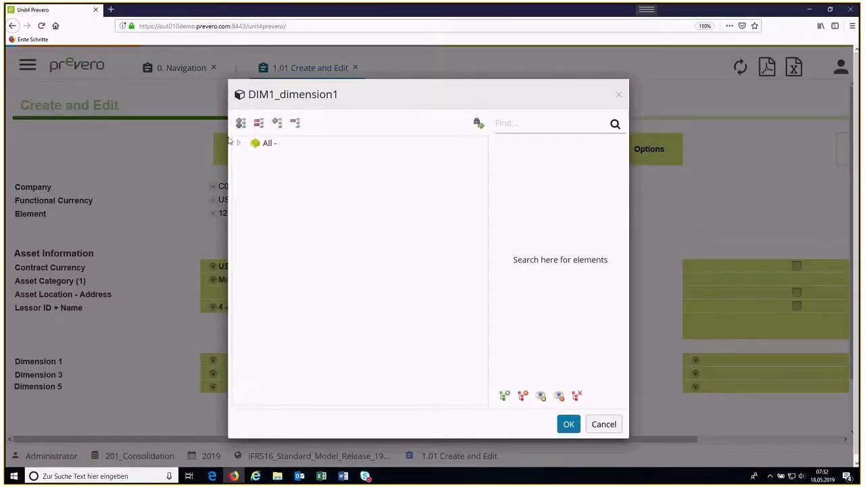
pyautogui.click(237, 144)
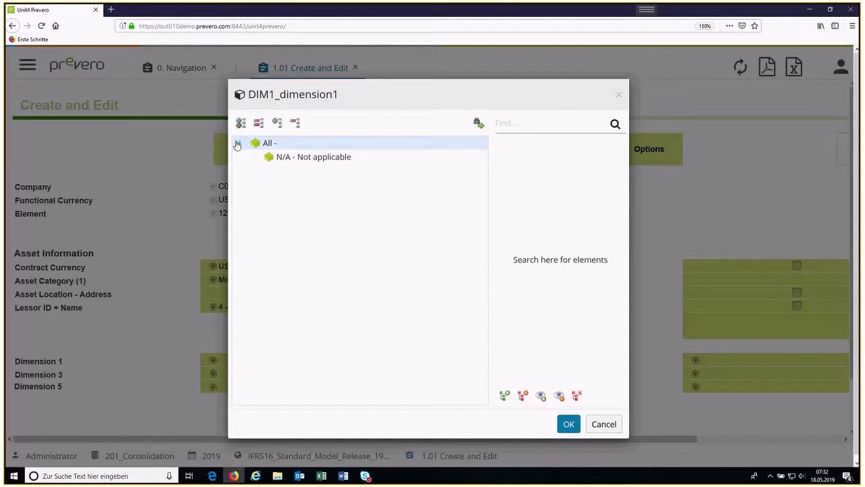
pyautogui.click(616, 429)
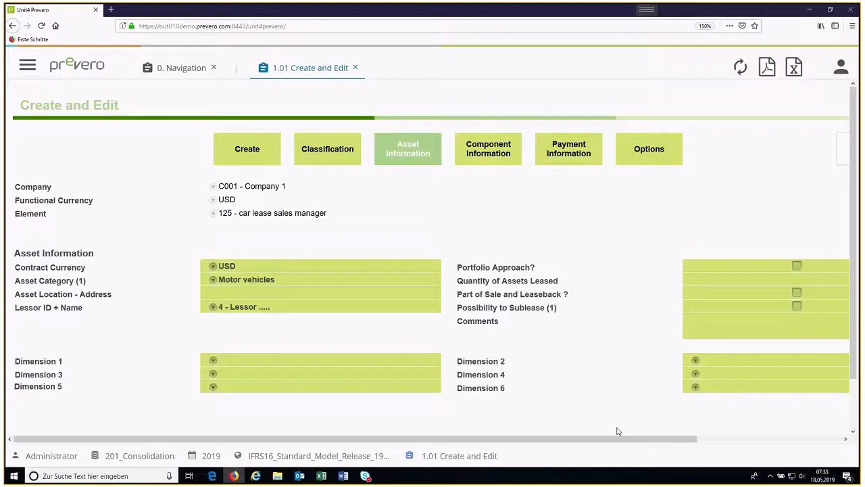
# Step: Open the Component Information section and enter 15.12.2018 as the inception date of component LC01
pyautogui.click(498, 155)
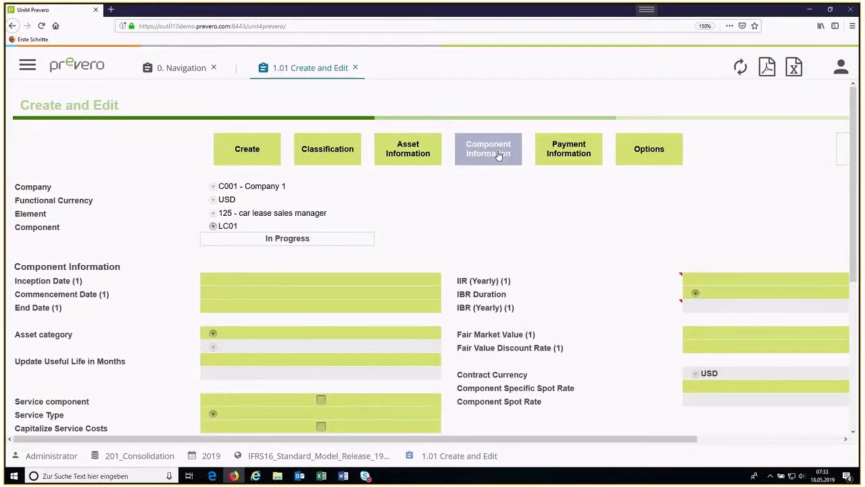
pyautogui.scroll(-1, 458, 196)
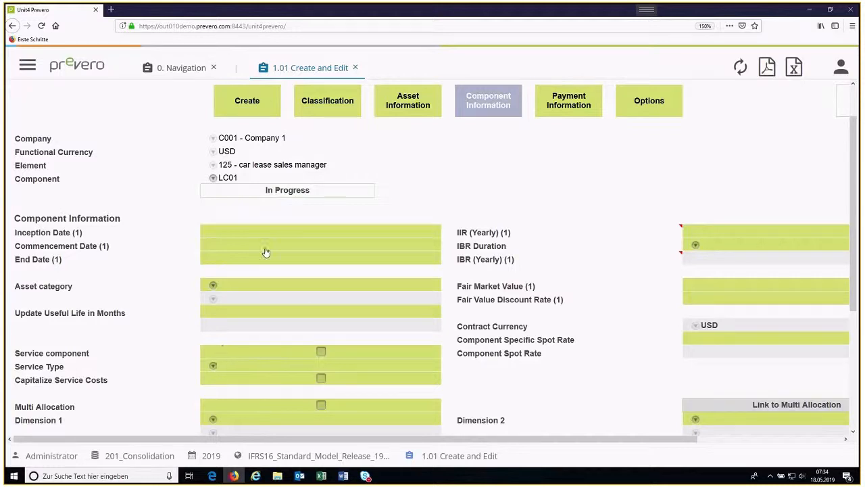
pyautogui.click(242, 231)
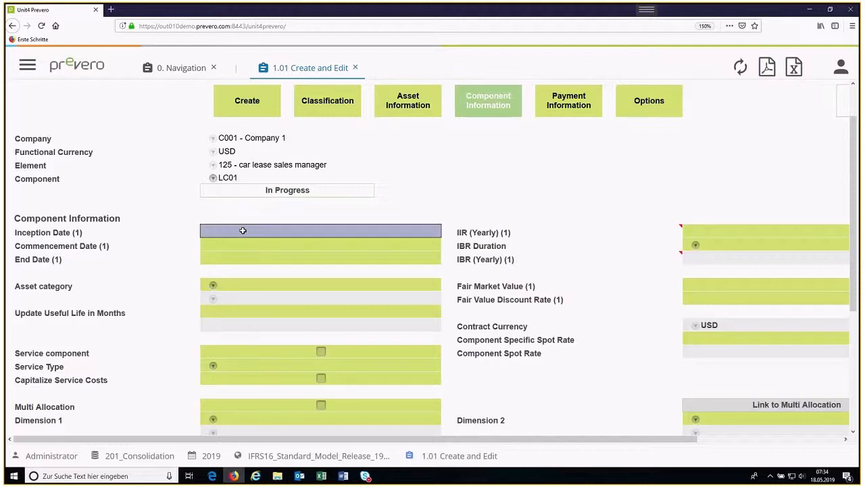
pyautogui.write('15.')
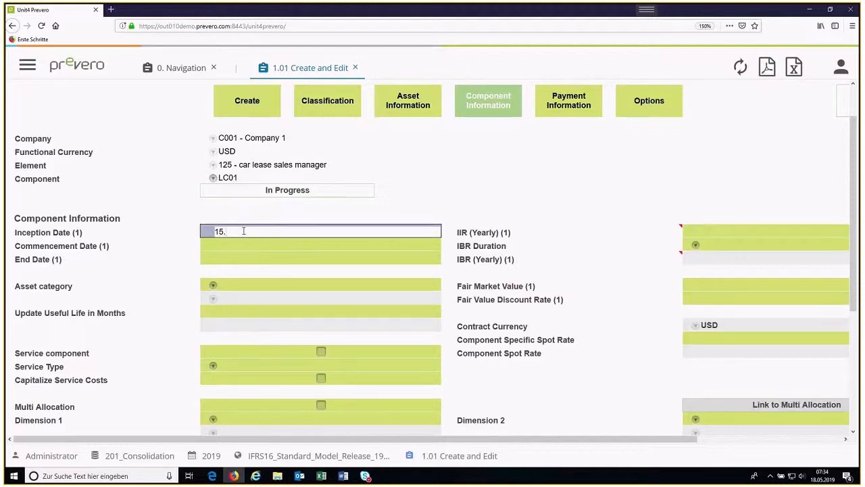
pyautogui.write('12.2018')
# Step: Set the commencement date of component LC01 to 01.01.2019 using the calendar
pyautogui.click(233, 246)
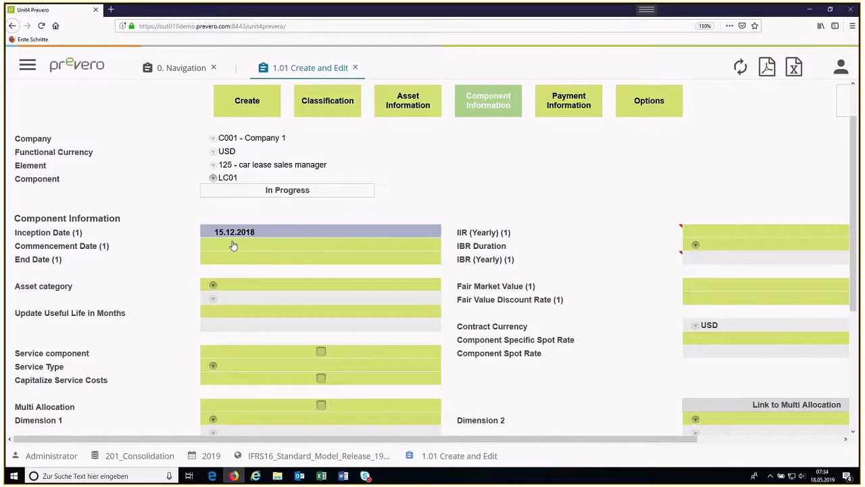
pyautogui.click(233, 246)
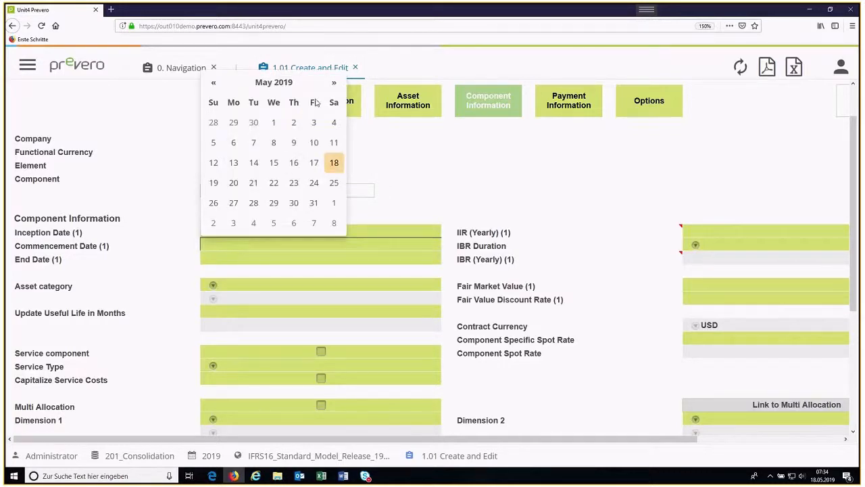
pyautogui.click(213, 83)
pyautogui.click(213, 82)
pyautogui.click(213, 82)
pyautogui.click(212, 82)
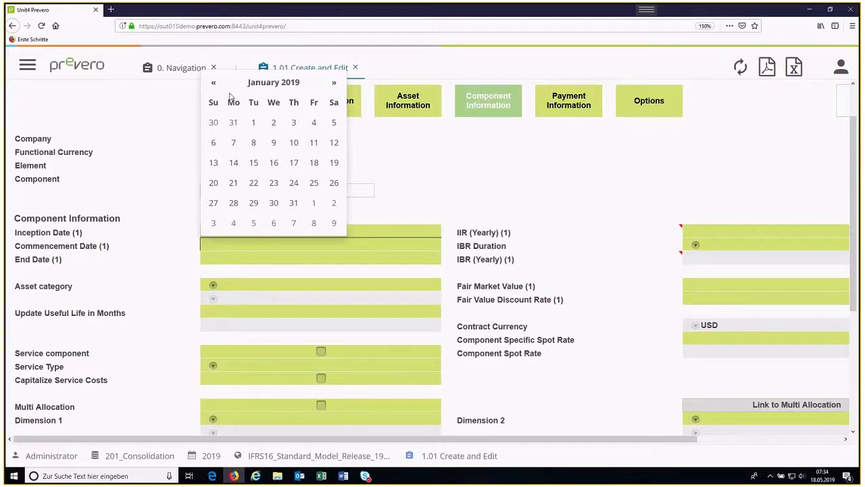
pyautogui.click(254, 125)
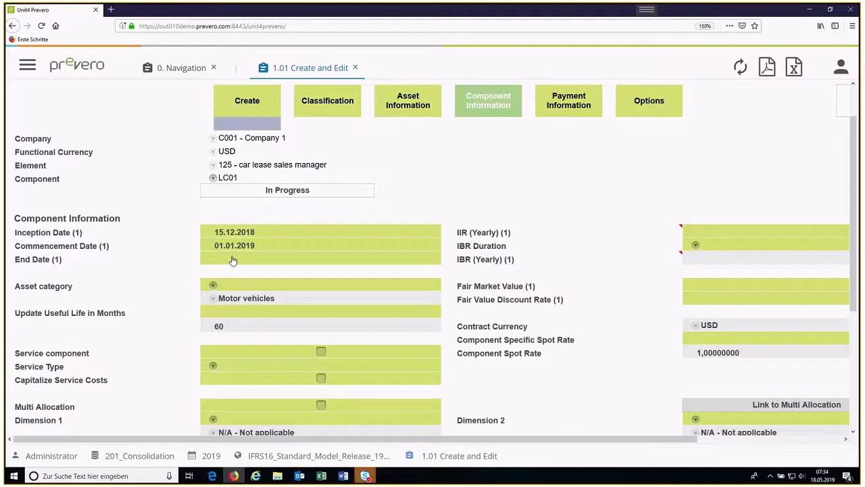
# Step: Set the end date of component LC01 to 31.12.2021 using the calendar
pyautogui.click(232, 261)
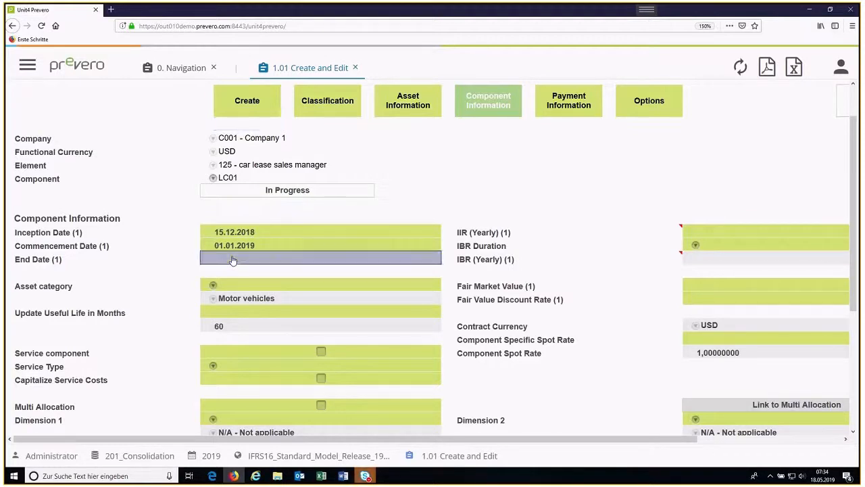
pyautogui.click(233, 261)
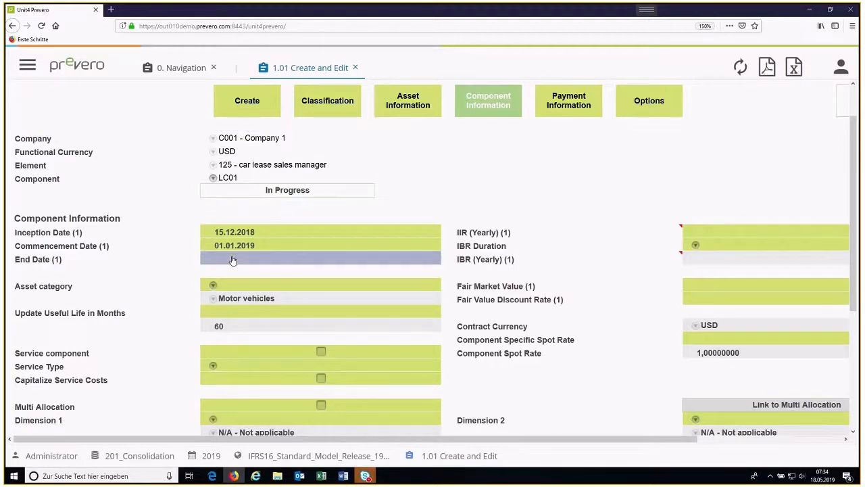
pyautogui.click(272, 96)
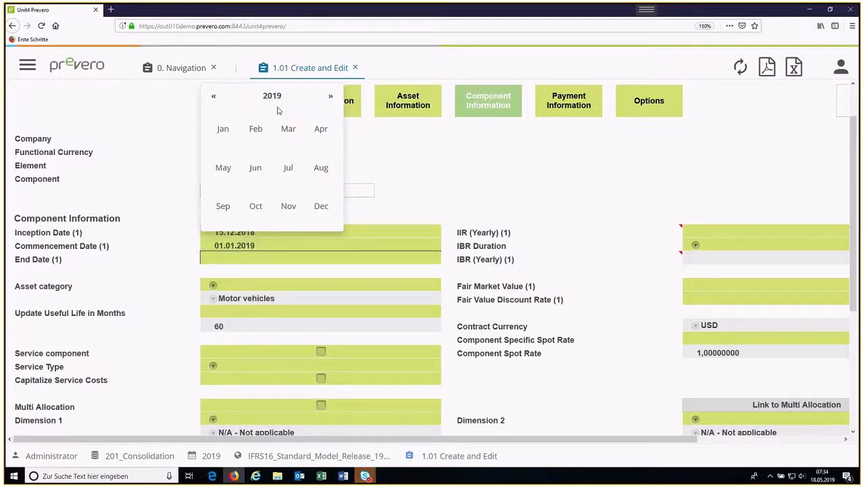
pyautogui.doubleClick(331, 96)
pyautogui.click(322, 214)
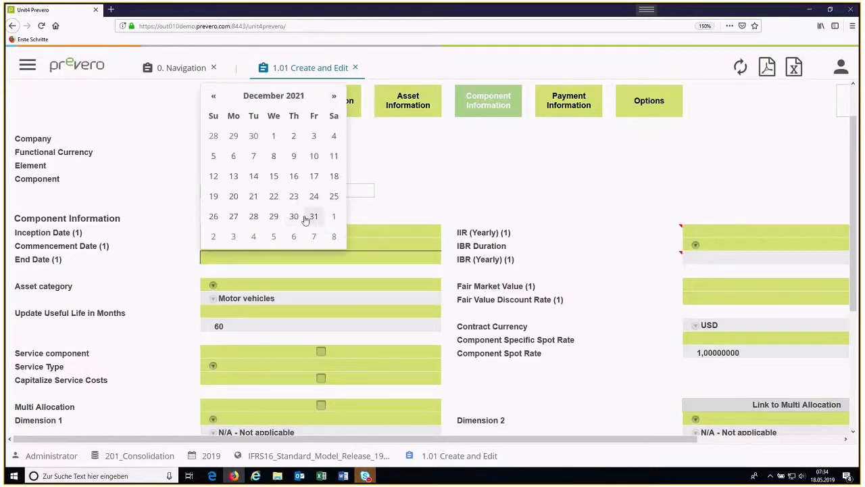
pyautogui.click(313, 217)
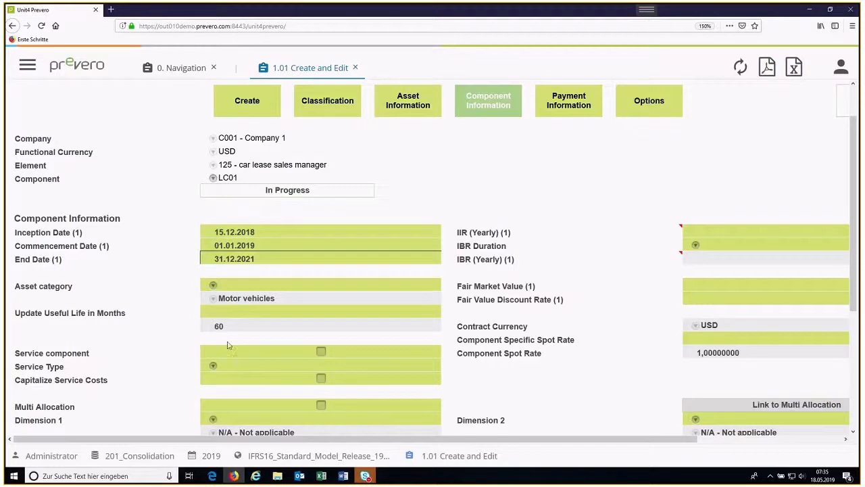
# Step: Set the IBR duration of component LC01 to IBR <5 years in the component information
pyautogui.scroll(-2, 331, 356)
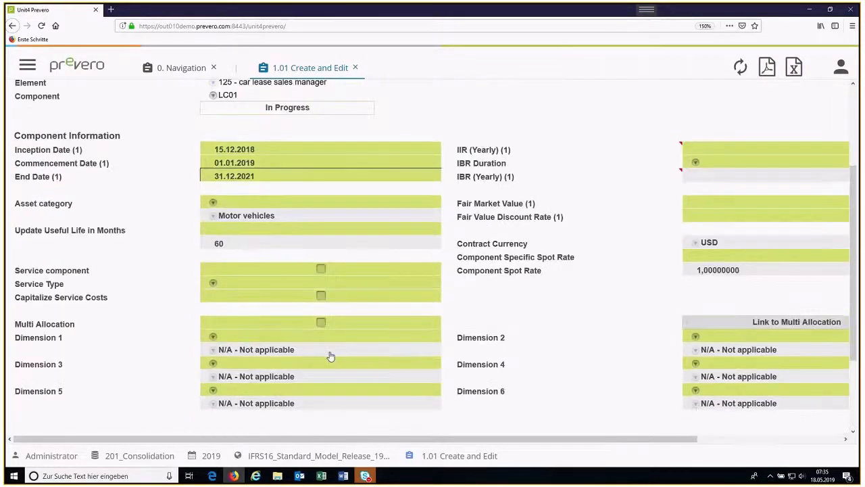
pyautogui.scroll(-1, 331, 356)
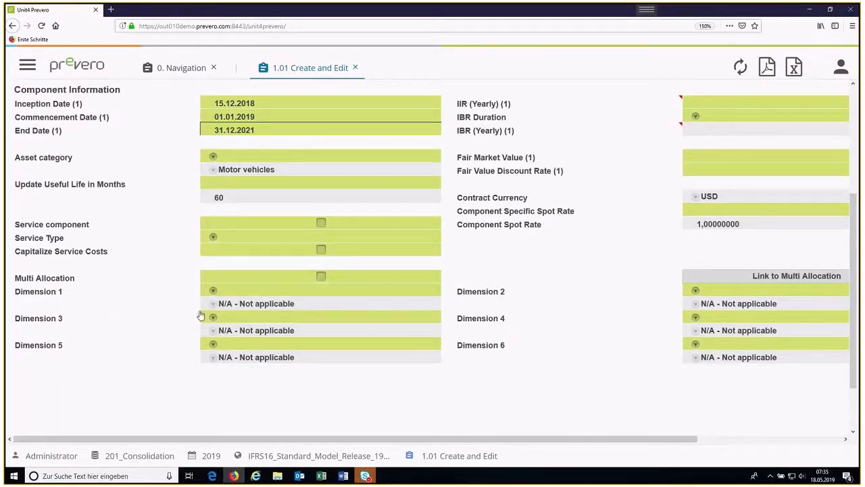
pyautogui.scroll(4, 636, 401)
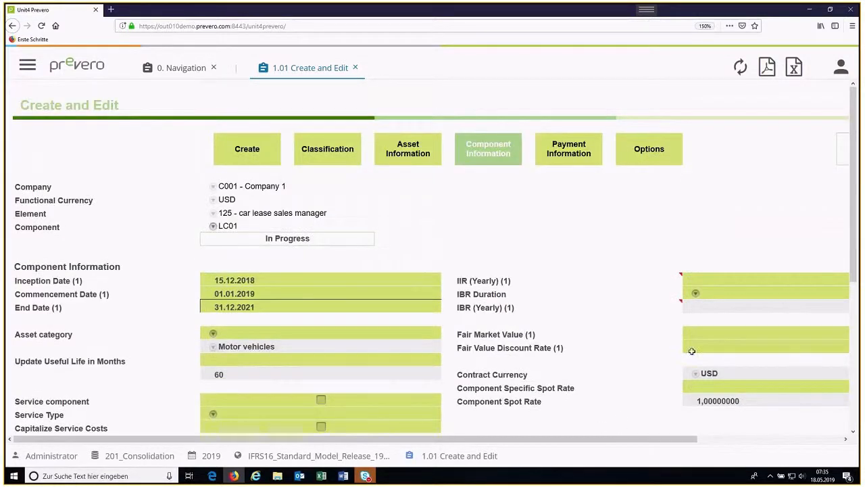
pyautogui.click(696, 293)
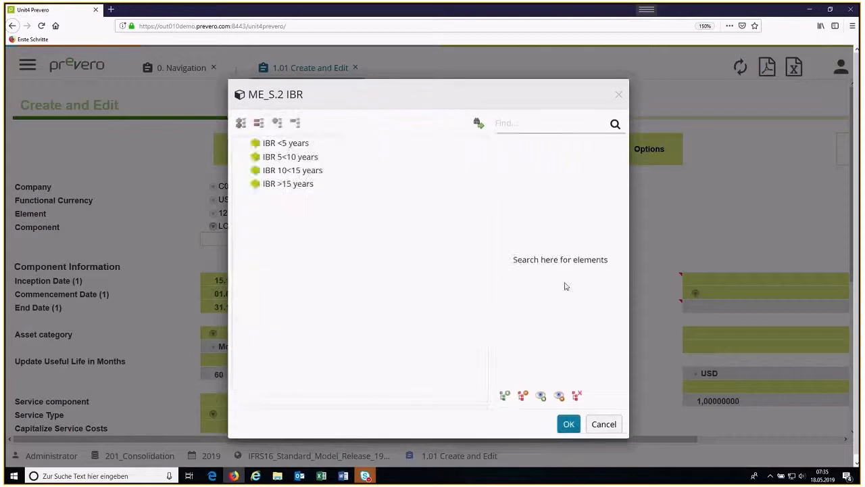
pyautogui.click(257, 143)
pyautogui.doubleClick(258, 144)
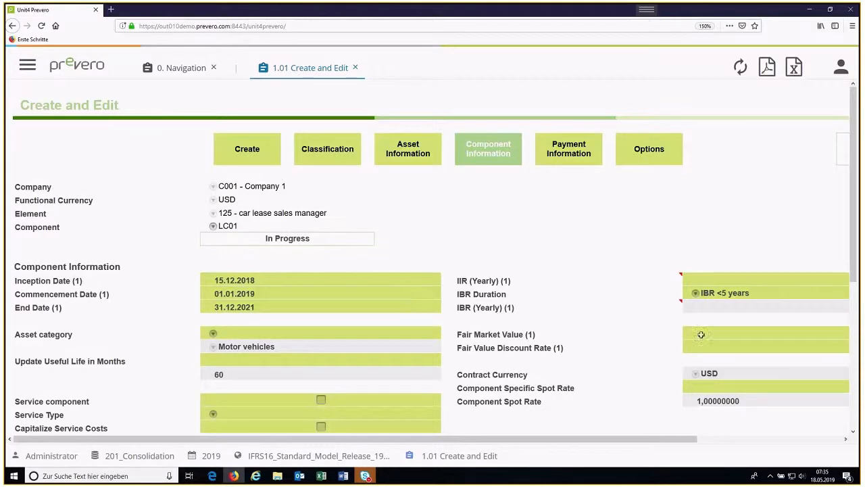
pyautogui.scroll(-3, 539, 341)
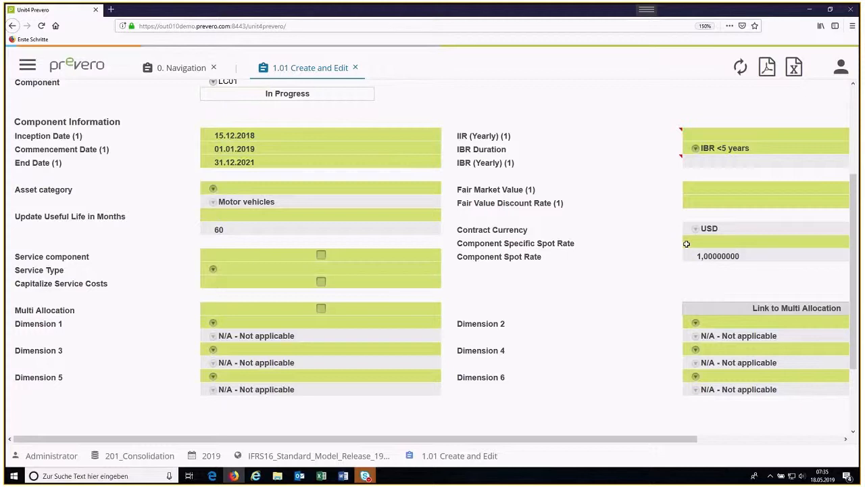
pyautogui.scroll(2, 532, 151)
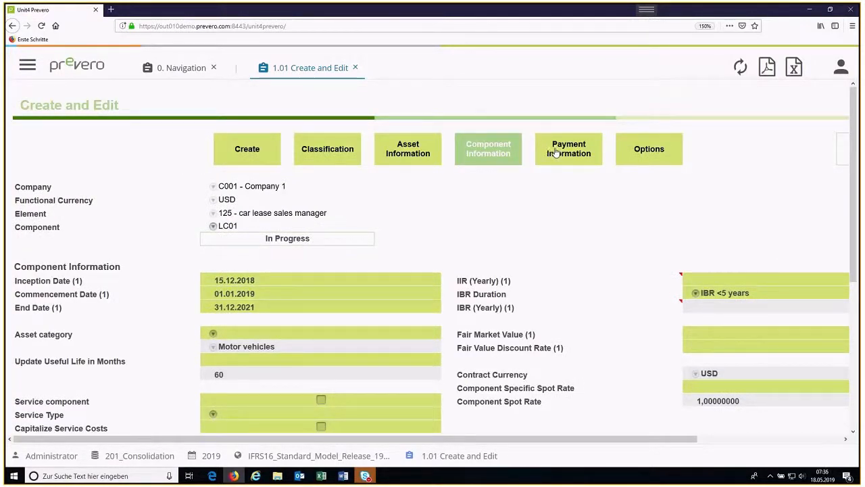
# Step: Open the Payment Information section and set the payment method to In advance with a Monthly payment frequency
pyautogui.click(556, 152)
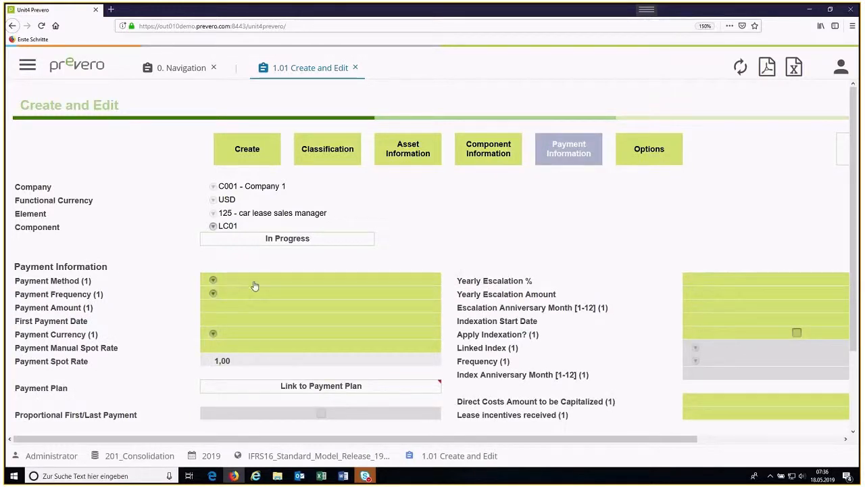
pyautogui.click(213, 280)
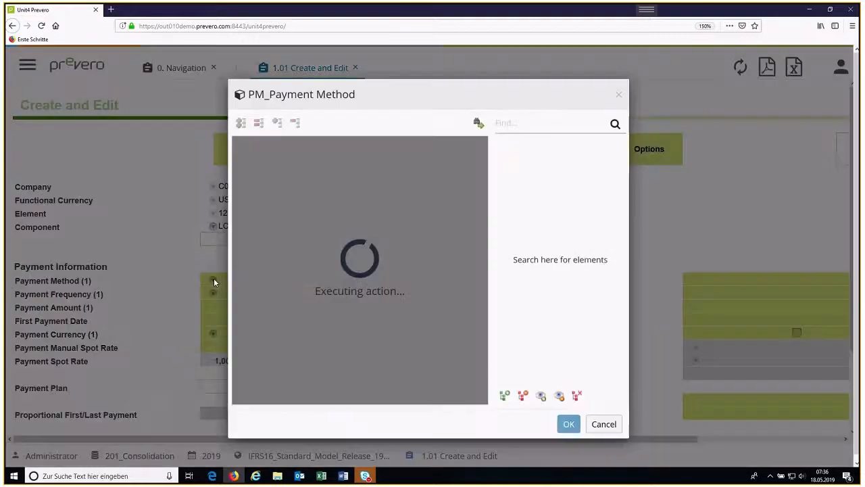
pyautogui.doubleClick(278, 160)
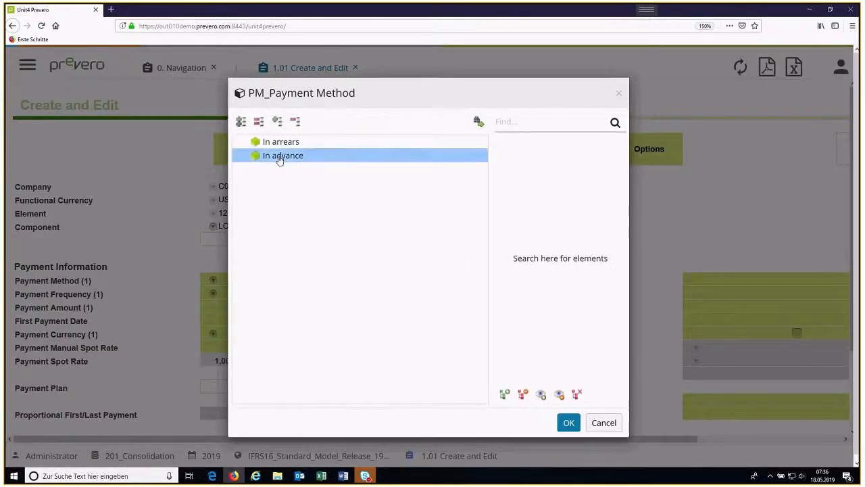
pyautogui.click(213, 294)
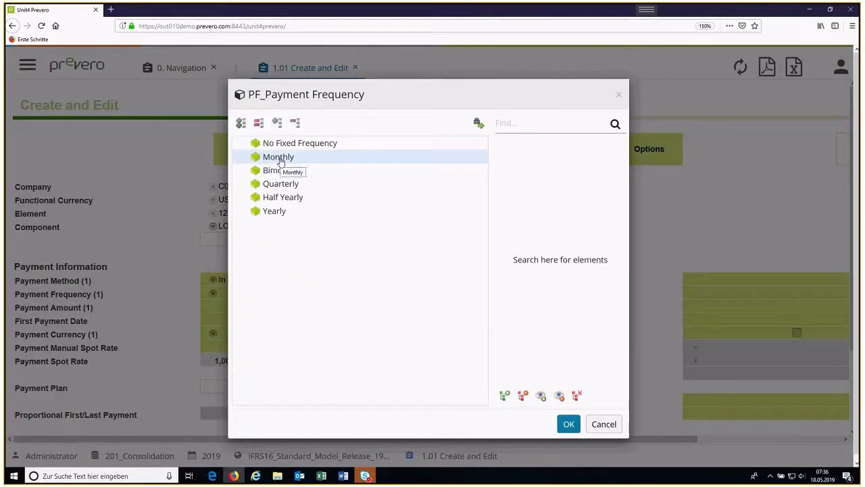
pyautogui.doubleClick(281, 161)
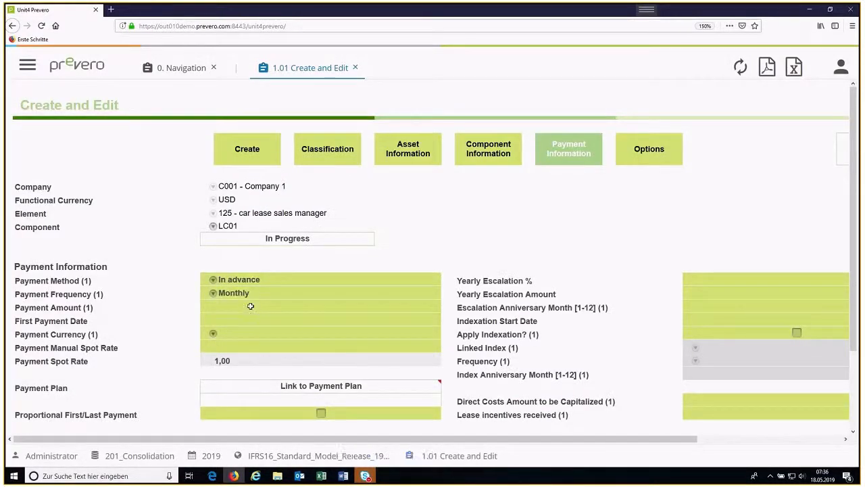
# Step: Enter a payment amount of 600 and choose USD as the payment currency
pyautogui.write('6')
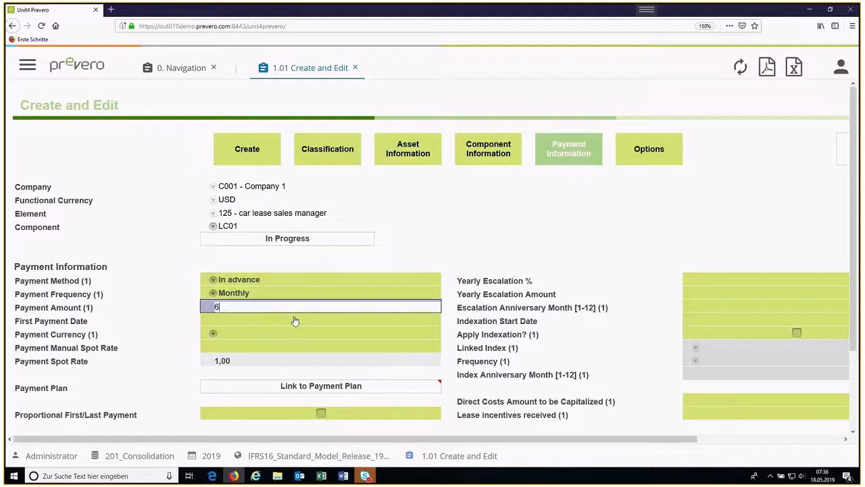
pyautogui.write('00')
pyautogui.click(214, 336)
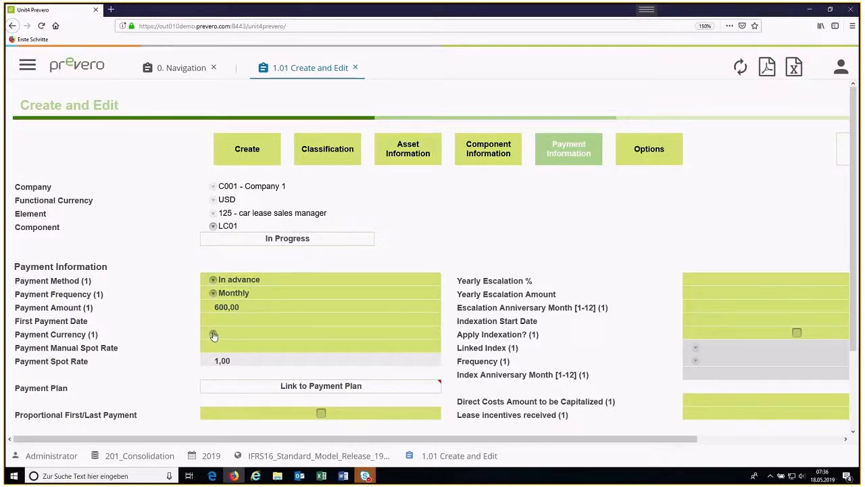
pyautogui.click(214, 336)
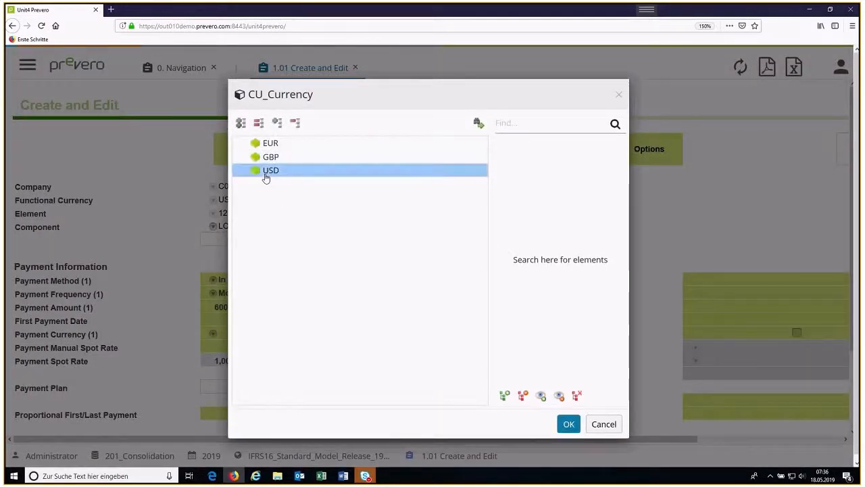
pyautogui.doubleClick(265, 173)
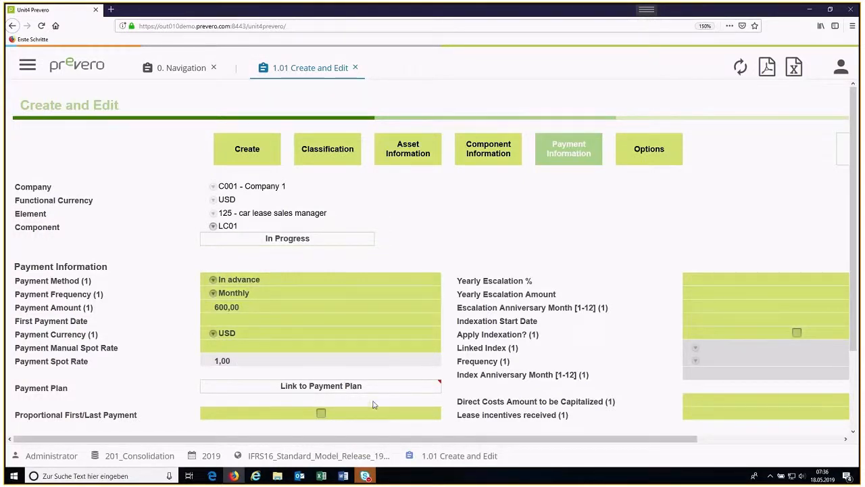
# Step: Apply indexation to the lease payments and link it to the US CPI index
pyautogui.scroll(-3, 358, 410)
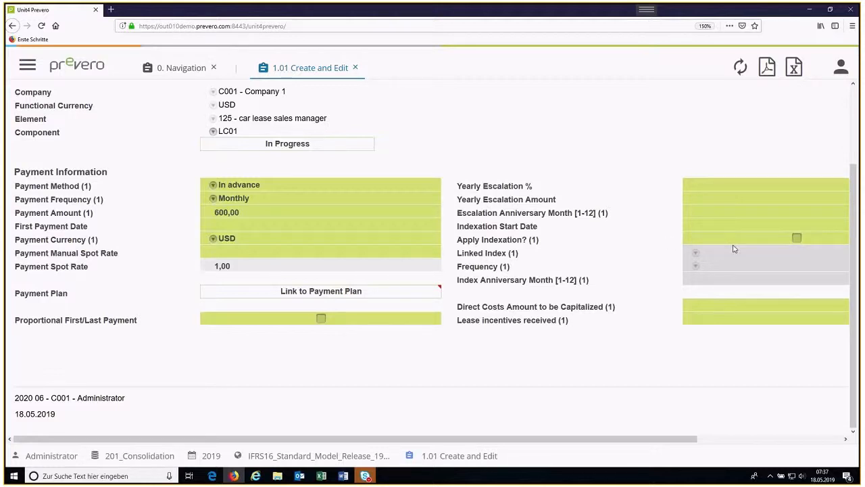
pyautogui.click(797, 239)
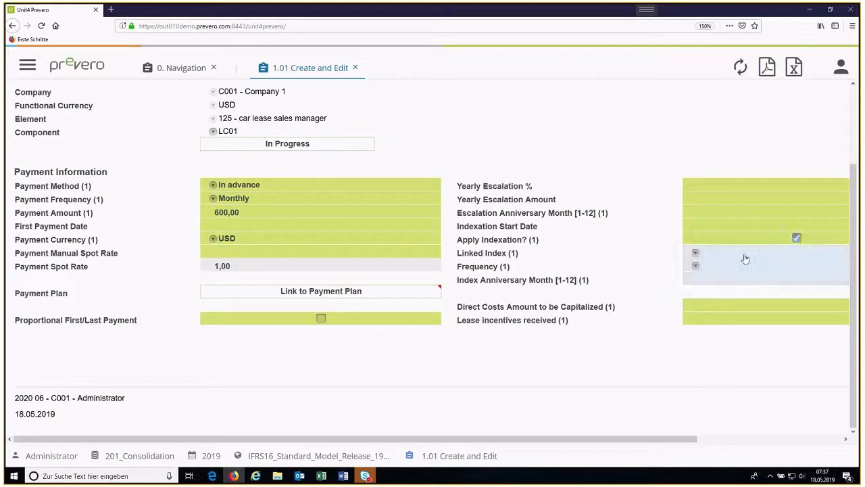
pyautogui.click(697, 256)
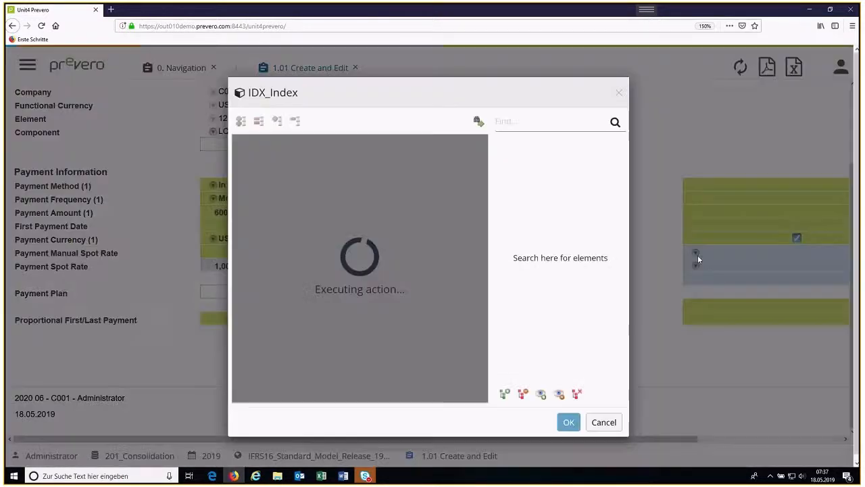
pyautogui.click(294, 145)
pyautogui.doubleClick(293, 146)
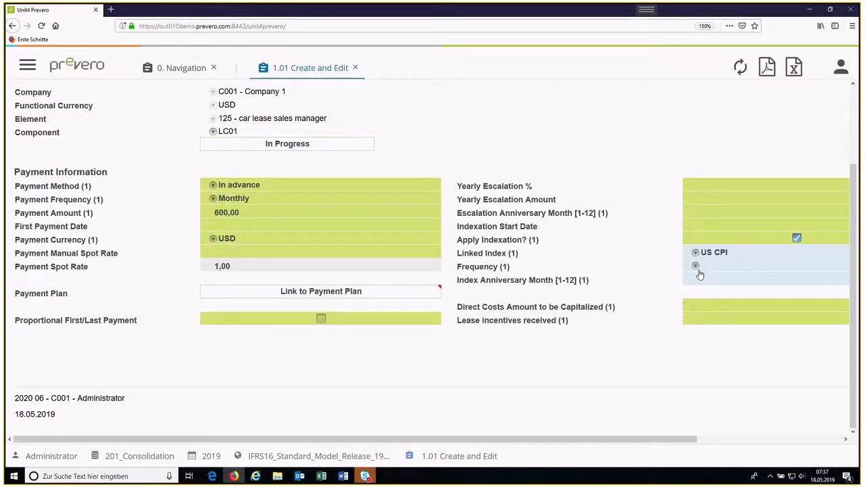
pyautogui.scroll(3, 630, 263)
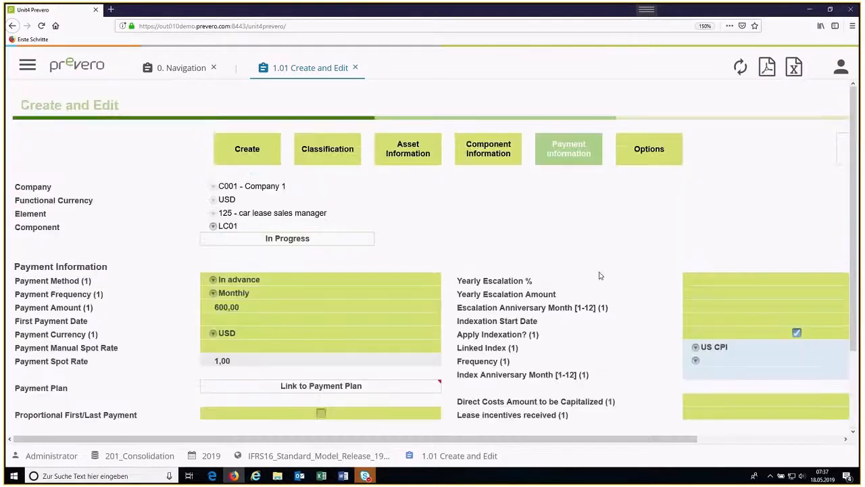
# Step: Mark component LC01 as having no options applicable in the Options section and calculate the lease contract
pyautogui.moveTo(693, 440); pyautogui.dragTo(838, 441)
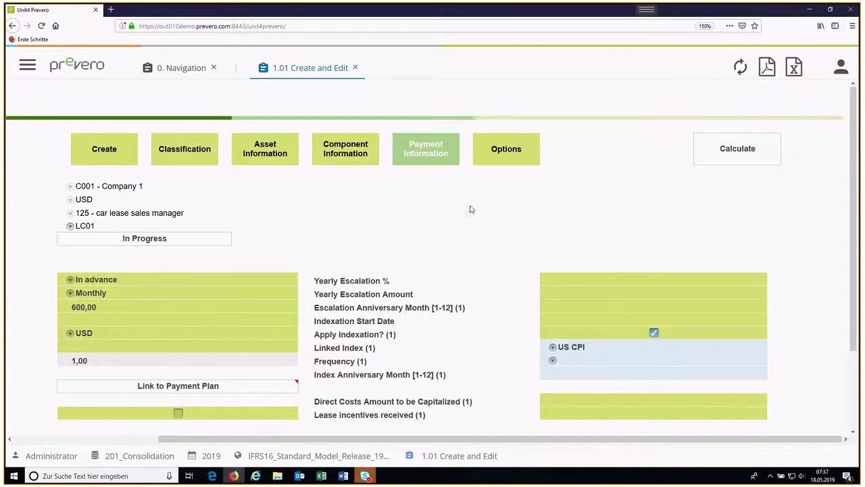
pyautogui.click(506, 156)
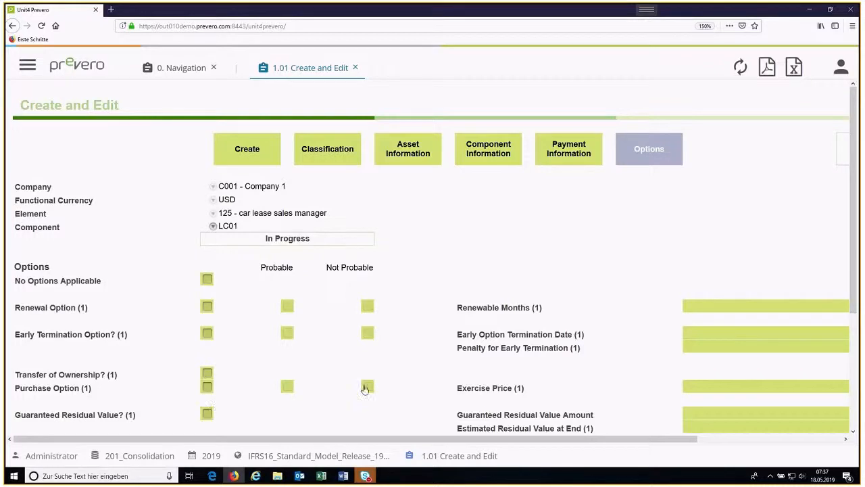
pyautogui.scroll(-1, 433, 372)
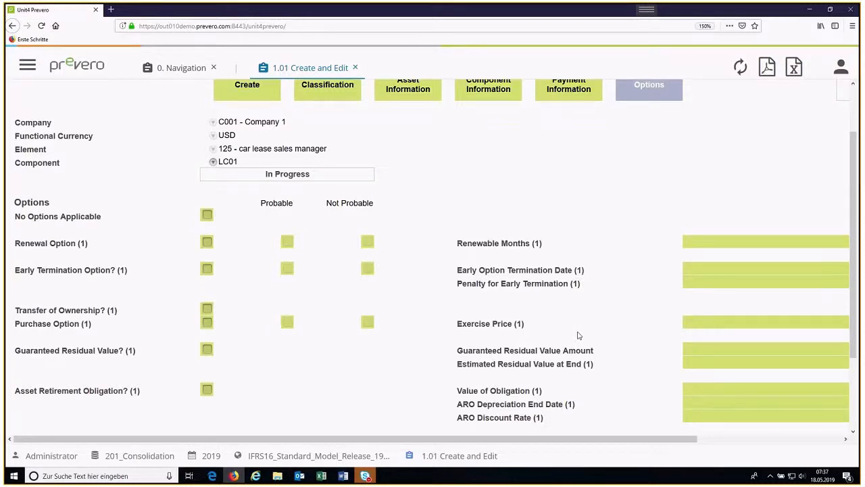
pyautogui.scroll(1, 578, 334)
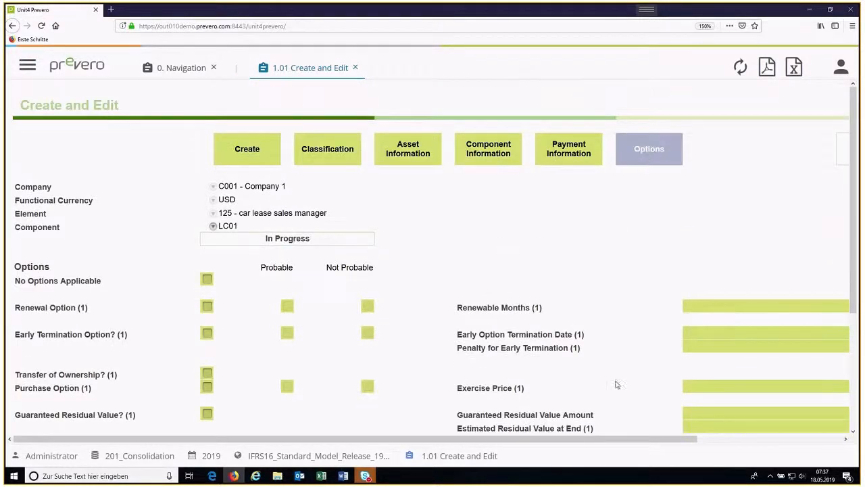
pyautogui.click(208, 282)
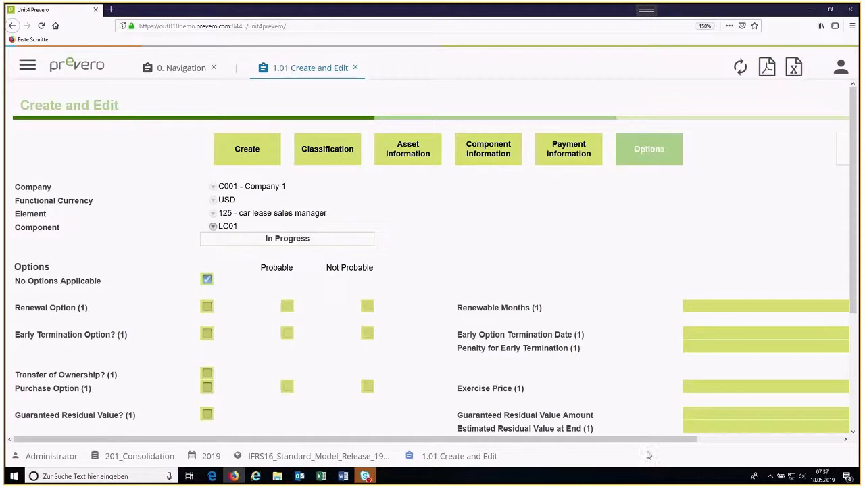
pyautogui.moveTo(668, 440); pyautogui.dragTo(783, 439)
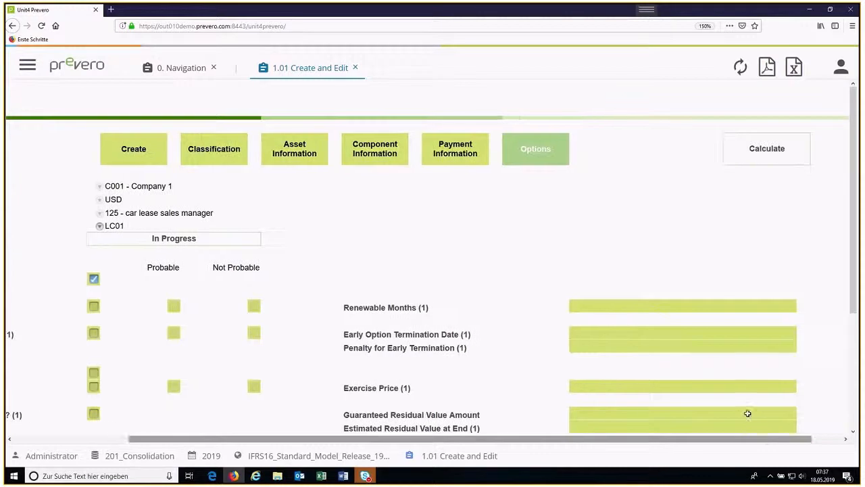
pyautogui.click(766, 150)
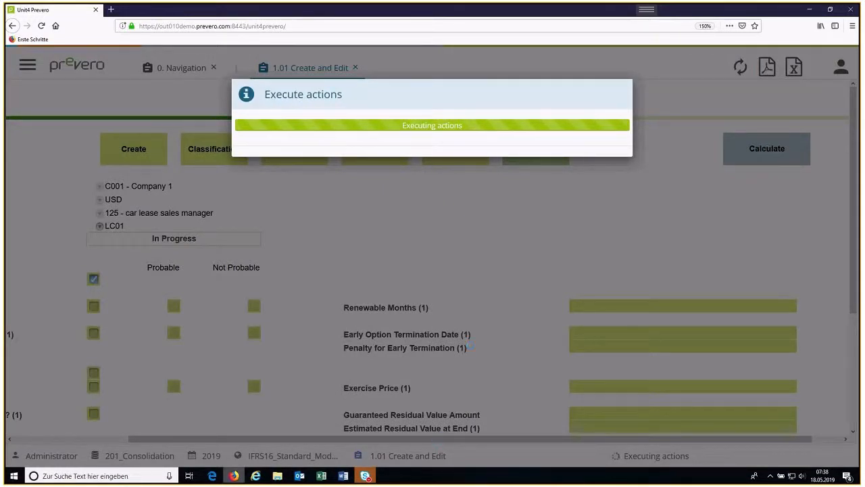
# Step: Switch to the TEMPLATE_220119.xlsm workbook in Excel and view its Parameters, DISCOUNTRATE and REFERENCE sheets
pyautogui.click(321, 476)
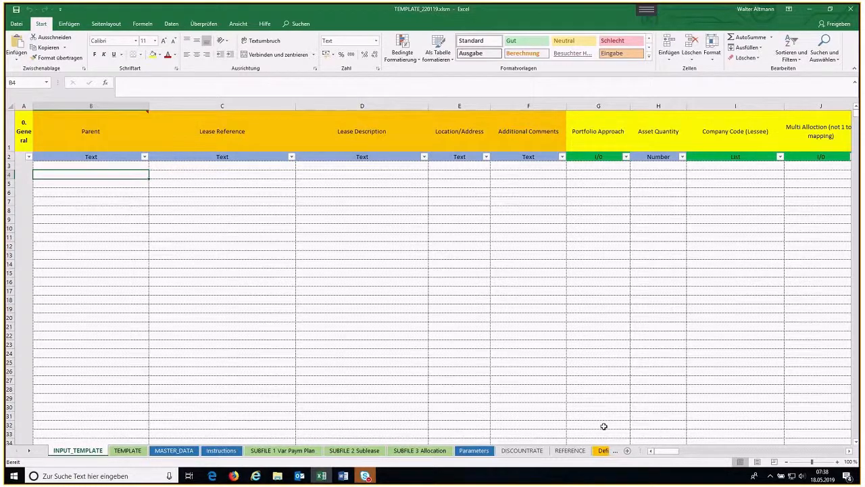
pyautogui.moveTo(671, 455); pyautogui.dragTo(129, 453)
pyautogui.click(466, 452)
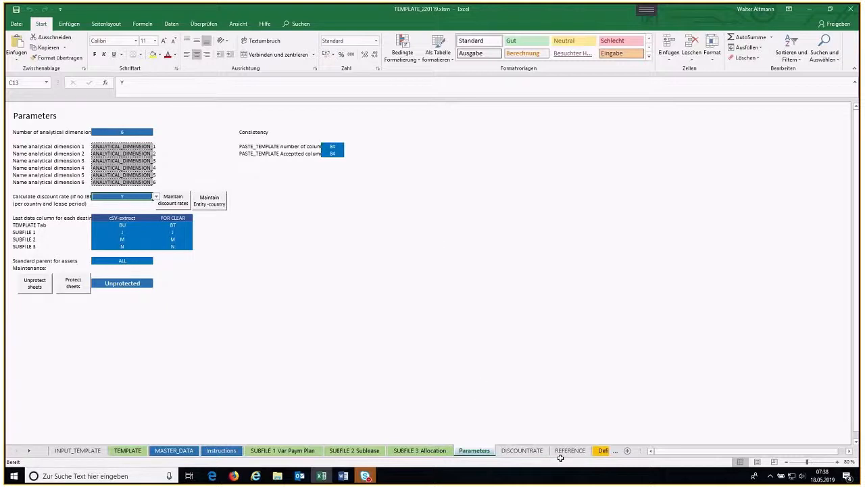
pyautogui.click(522, 450)
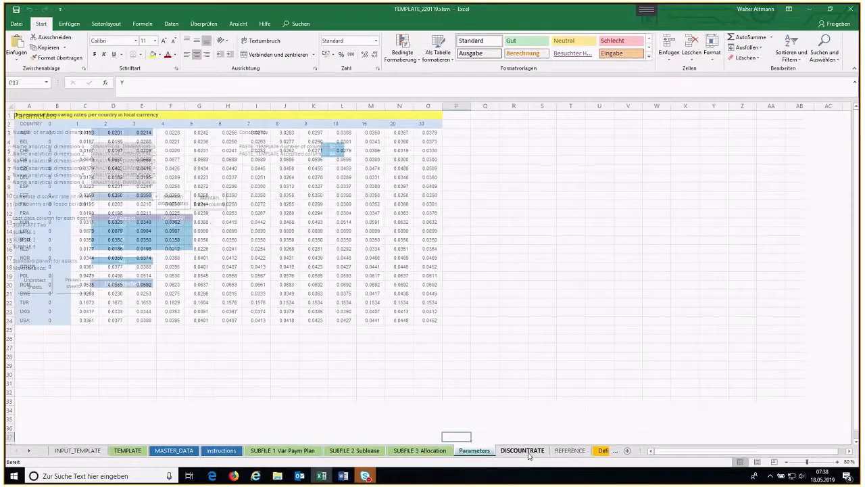
pyautogui.click(565, 450)
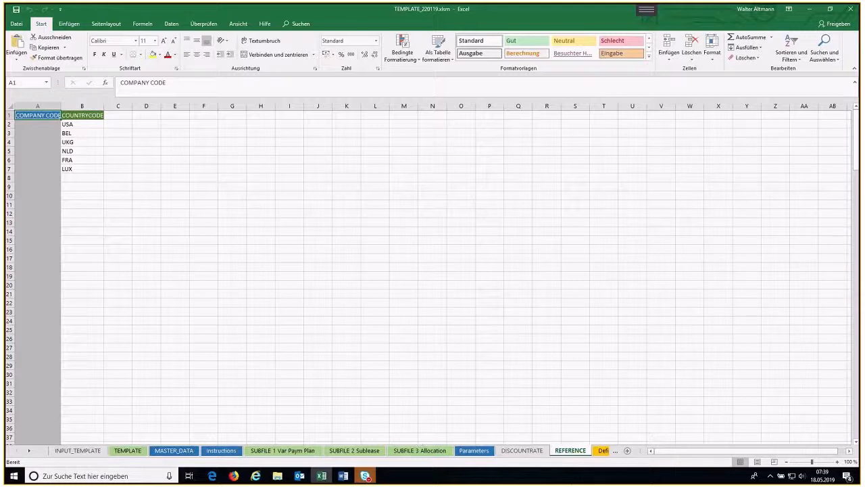
# Step: Open the Definition sheet and examine the descriptions of the lease template fields
pyautogui.click(602, 452)
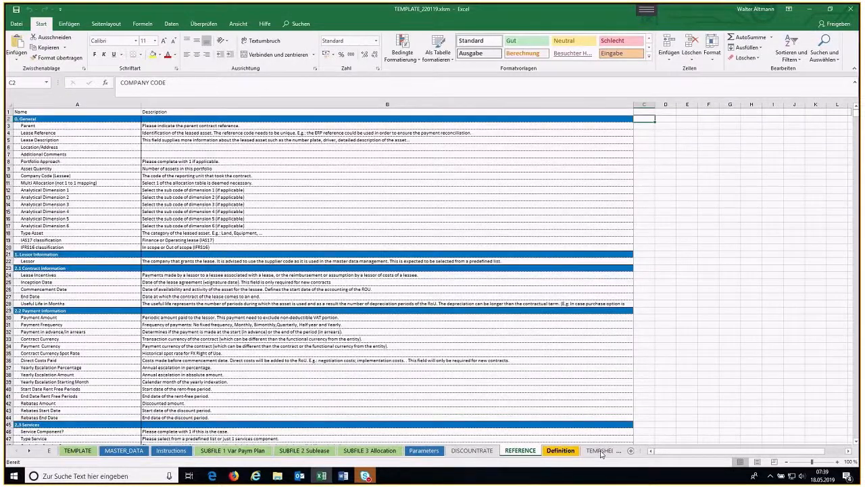
pyautogui.click(601, 452)
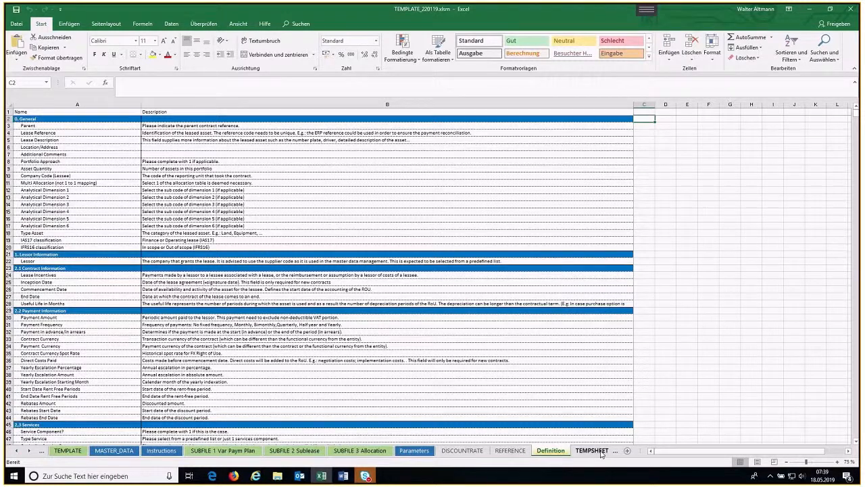
pyautogui.click(838, 461)
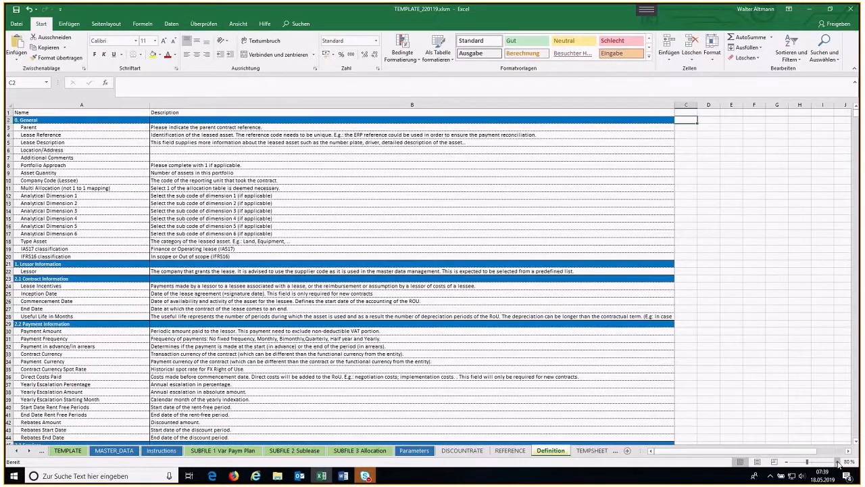
# Step: Enlarge the Definition sheet to 90 % zoom and view the MASTER_DATA sheet of the lease template
pyautogui.click(838, 462)
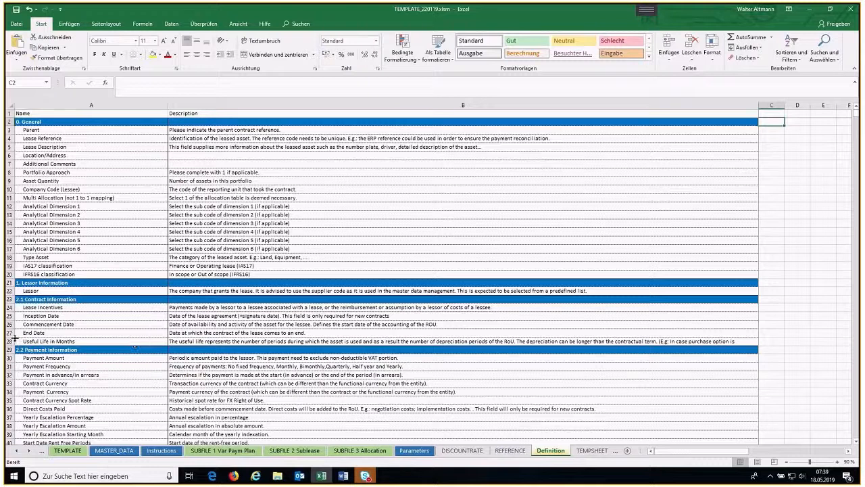
pyautogui.click(133, 452)
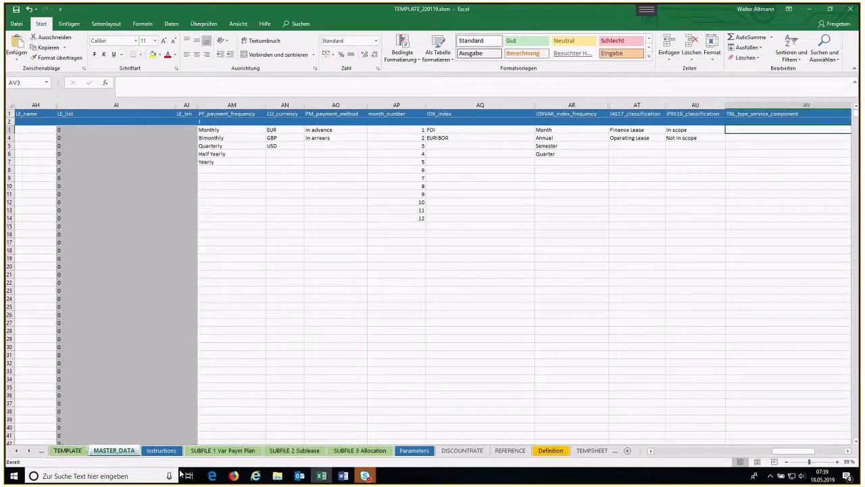
# Step: Switch to the prevero Calculate page in Firefox, set the journal to IAS17 and review the monthly movements of component LC01
pyautogui.click(233, 476)
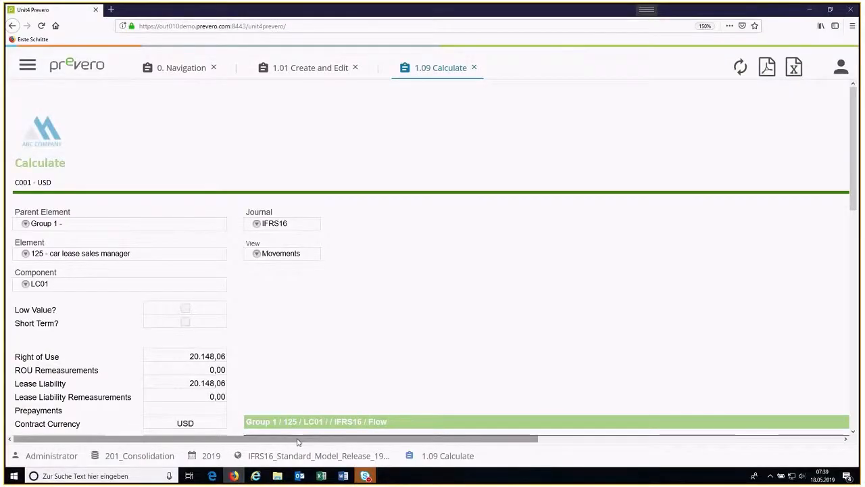
pyautogui.scroll(-3, 329, 363)
pyautogui.scroll(2, 327, 364)
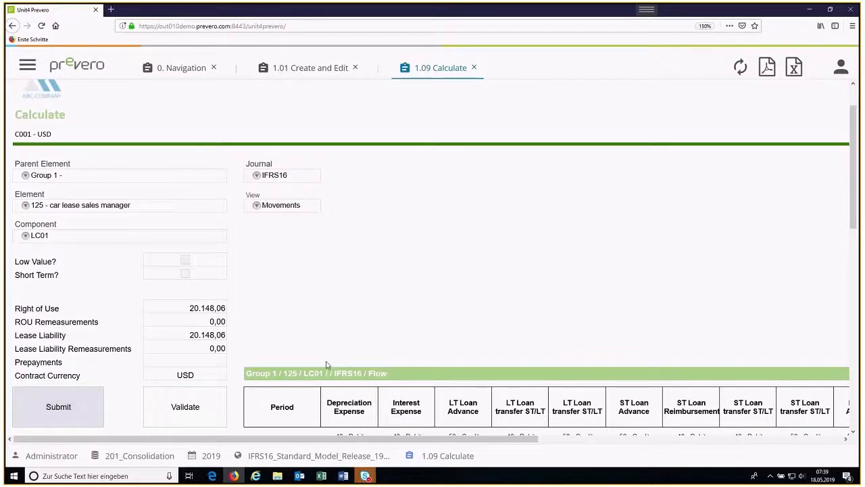
pyautogui.scroll(-1, 290, 234)
pyautogui.scroll(1, 289, 234)
pyautogui.click(258, 177)
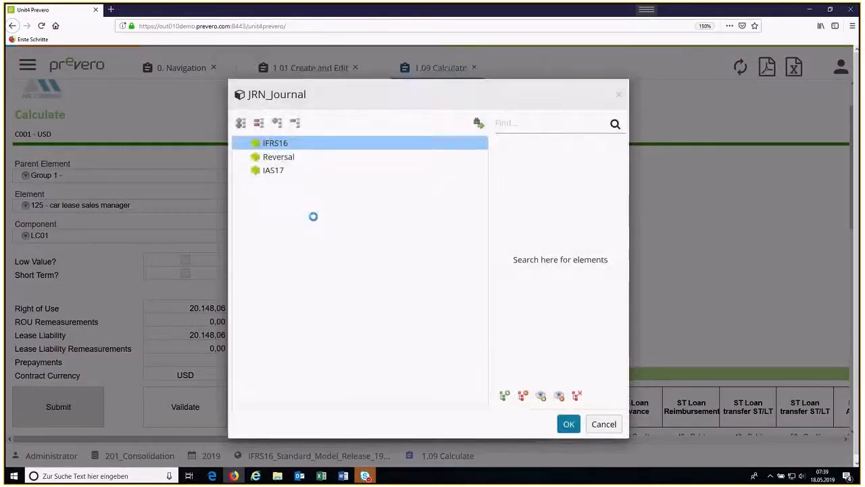
pyautogui.doubleClick(274, 171)
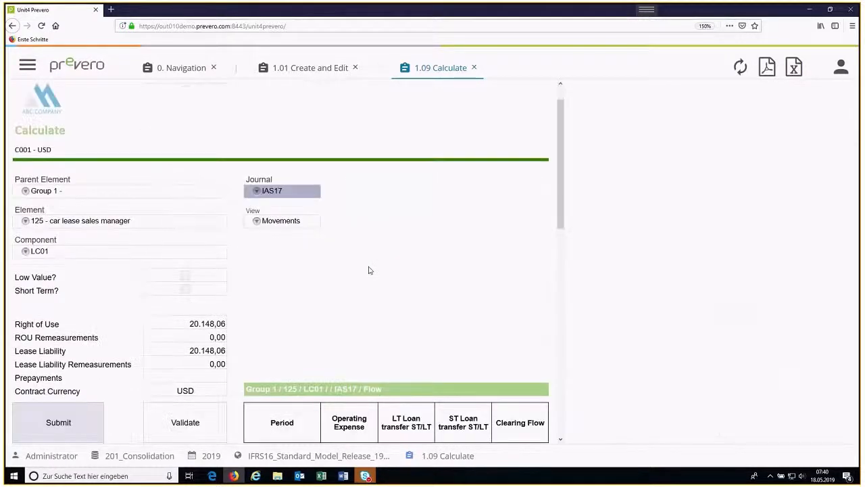
pyautogui.scroll(-5, 370, 270)
pyautogui.scroll(3, 369, 271)
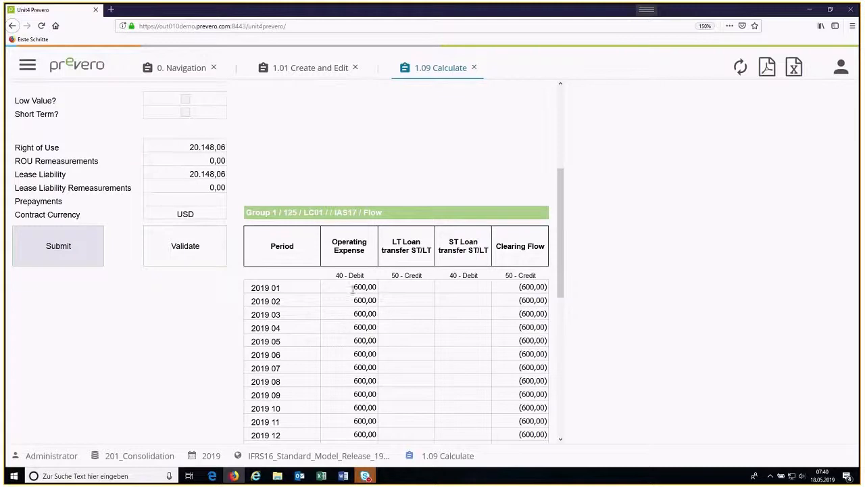
pyautogui.scroll(-5, 340, 297)
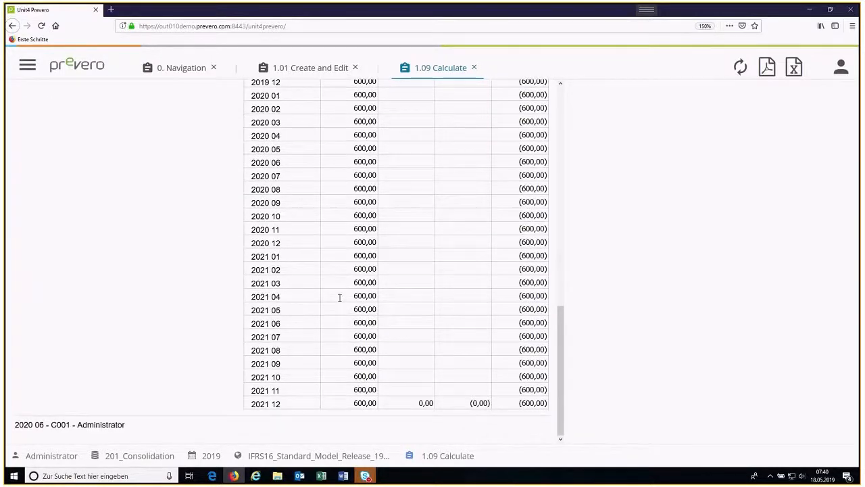
pyautogui.scroll(1, 340, 297)
pyautogui.scroll(5, 340, 297)
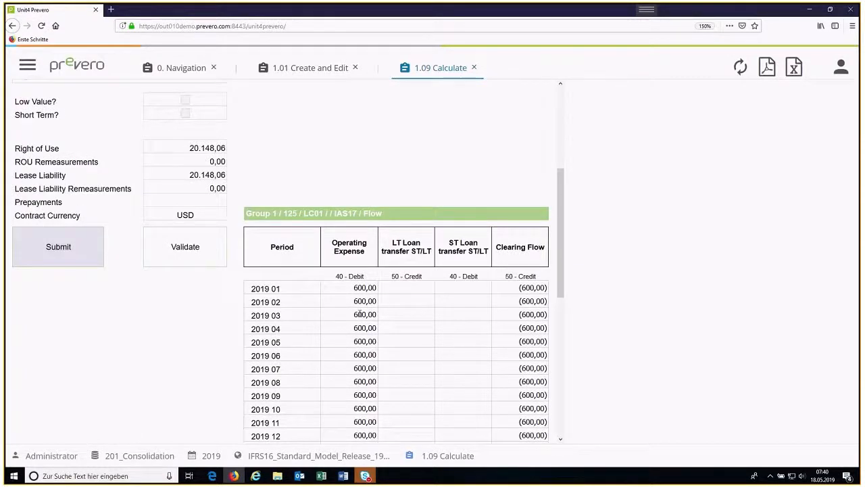
# Step: Set the journal to Reversal and review the monthly reversal movements of component LC01
pyautogui.scroll(5, 365, 308)
pyautogui.click(251, 226)
pyautogui.doubleClick(268, 158)
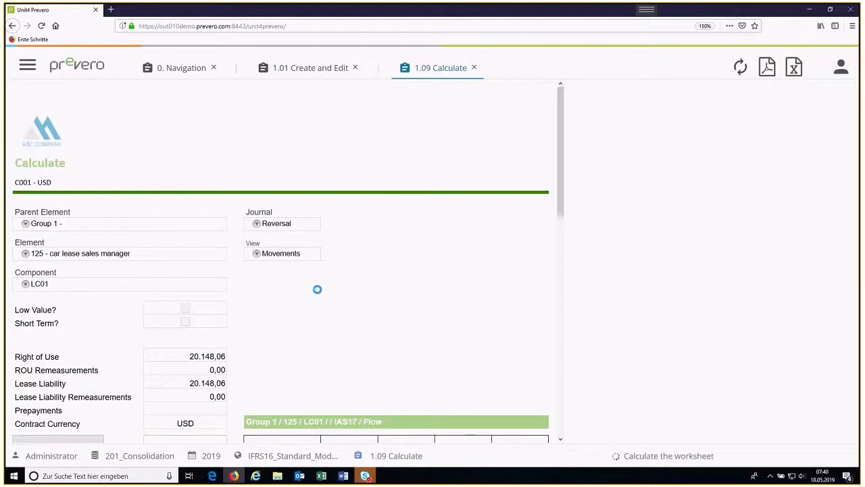
pyautogui.scroll(-3, 319, 293)
pyautogui.scroll(-2, 318, 294)
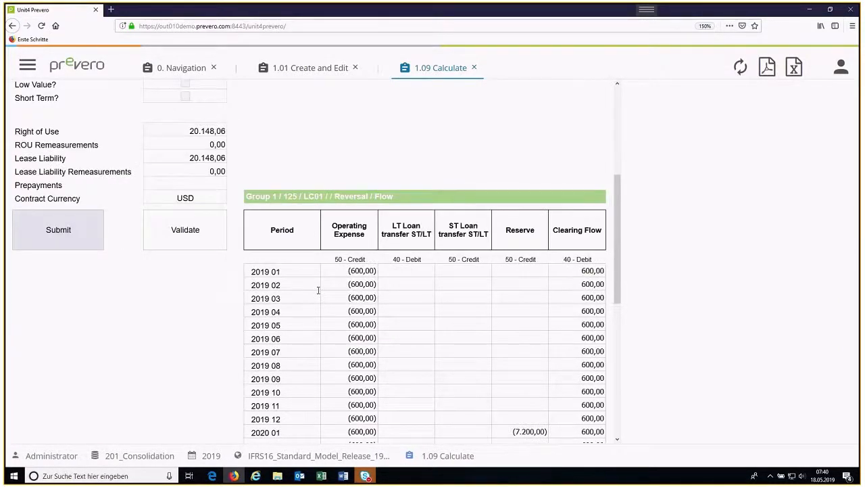
# Step: Set the journal back to IFRS16 and examine the LC01 movements from Depreciation Expense through Balance Sheet Depreciation
pyautogui.scroll(5, 319, 290)
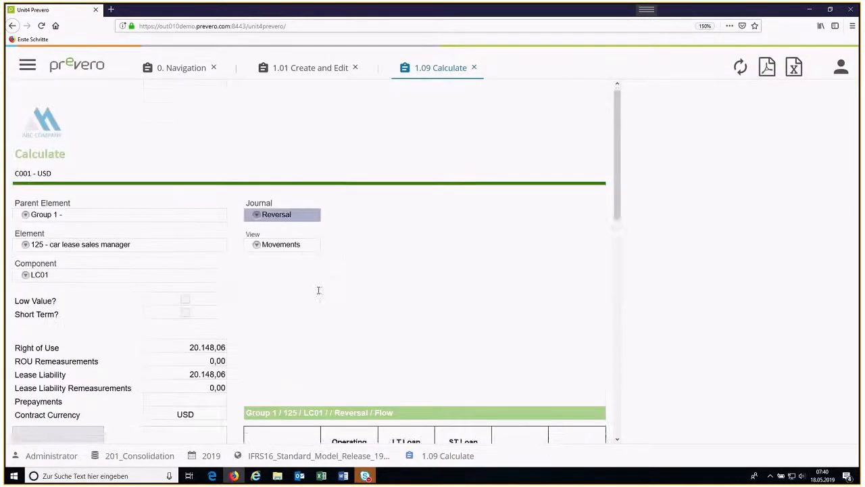
pyautogui.click(257, 224)
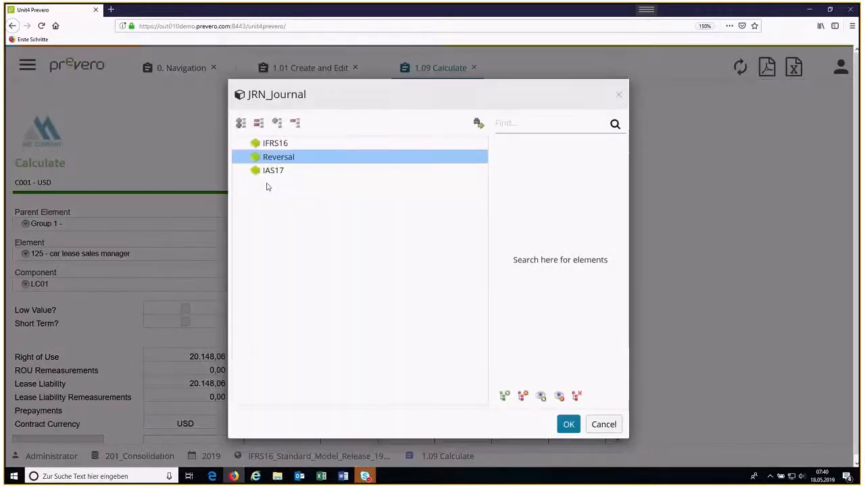
pyautogui.doubleClick(271, 143)
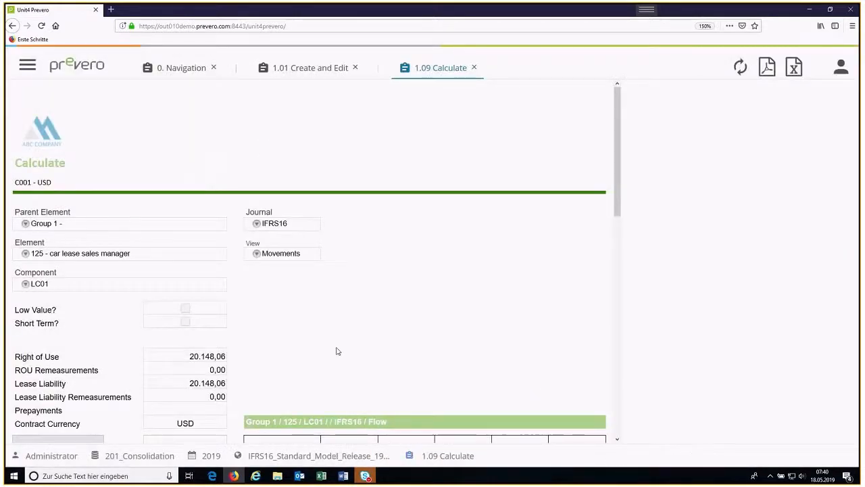
pyautogui.scroll(-4, 337, 347)
pyautogui.scroll(-1, 336, 350)
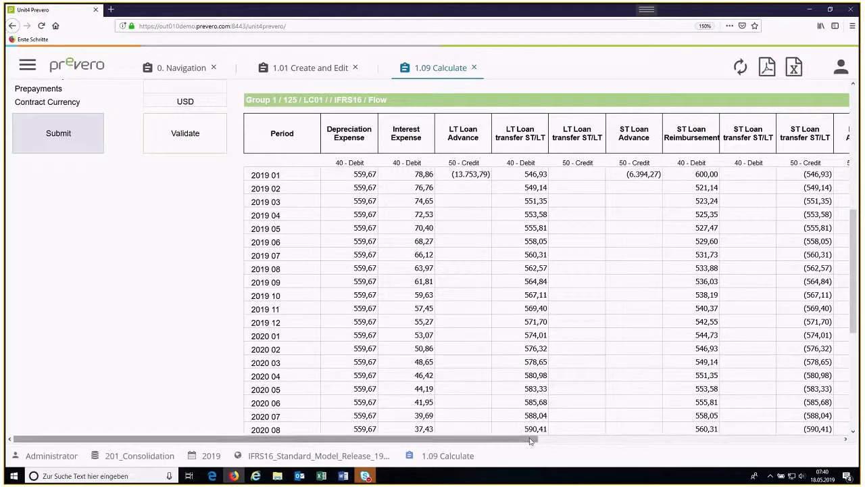
pyautogui.moveTo(531, 440); pyautogui.dragTo(706, 422)
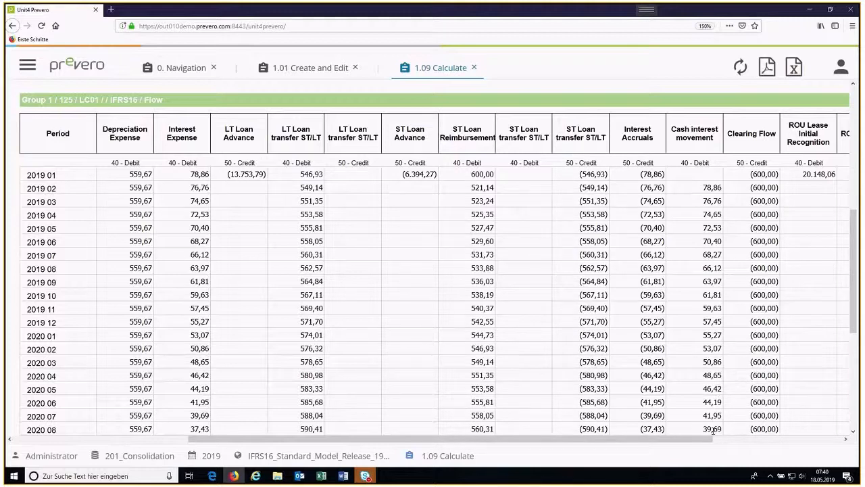
pyautogui.moveTo(712, 438); pyautogui.dragTo(797, 433)
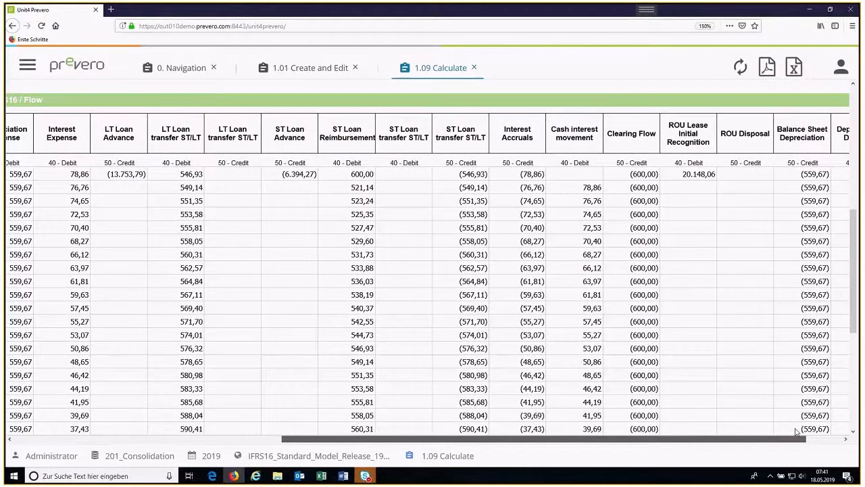
pyautogui.moveTo(797, 432); pyautogui.dragTo(685, 440)
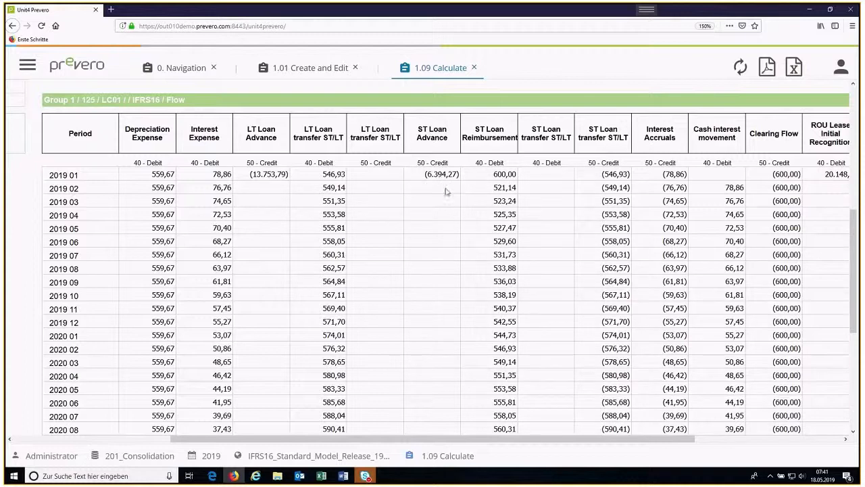
# Step: Set the view to Closing Balance for the IFRS16 journal and review the monthly closing balances of component LC01
pyautogui.scroll(-2, 445, 192)
pyautogui.scroll(3, 446, 193)
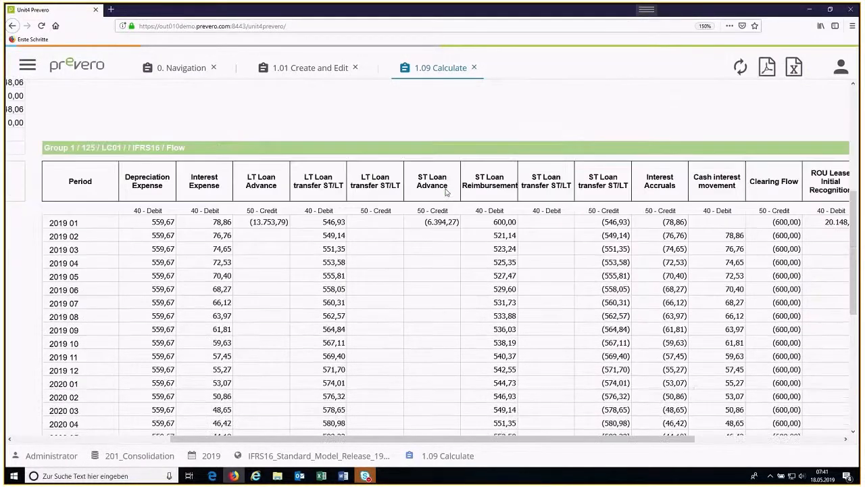
pyautogui.scroll(-2, 419, 270)
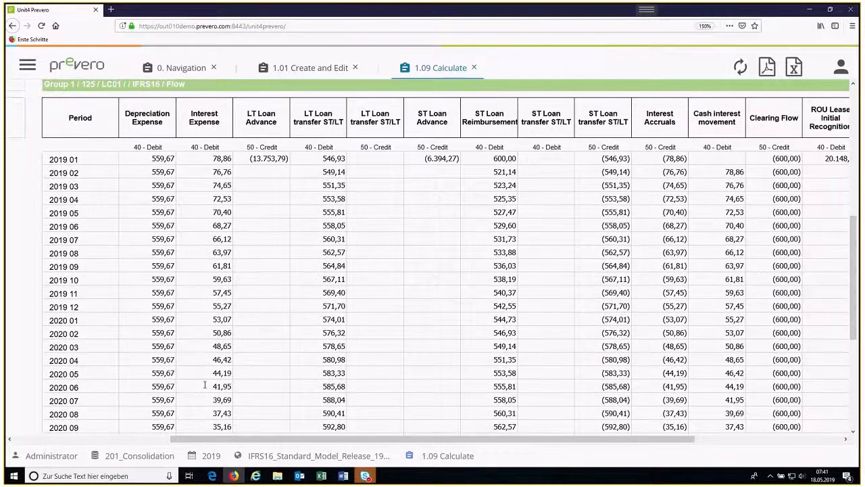
pyautogui.scroll(4, 205, 385)
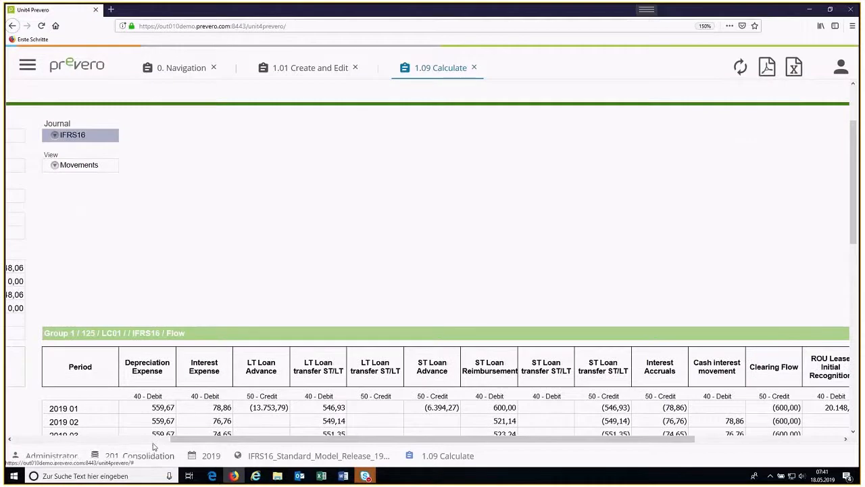
pyautogui.hscroll(-3, 153, 446)
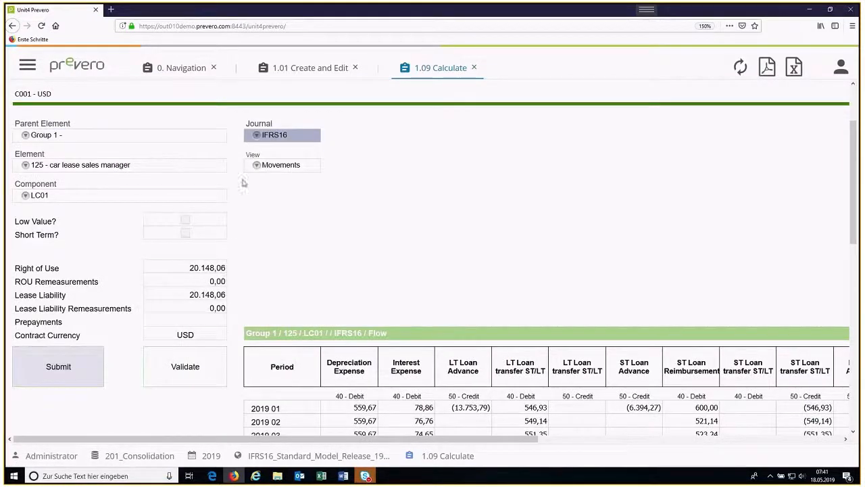
pyautogui.click(257, 164)
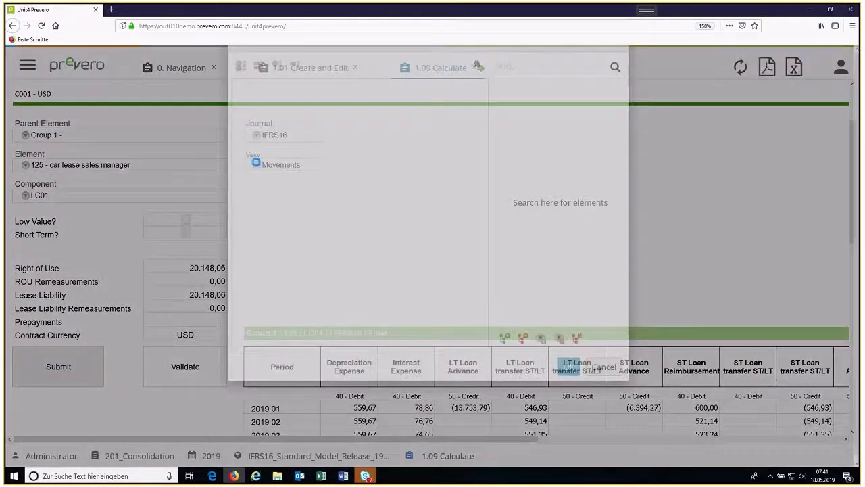
pyautogui.click(282, 149)
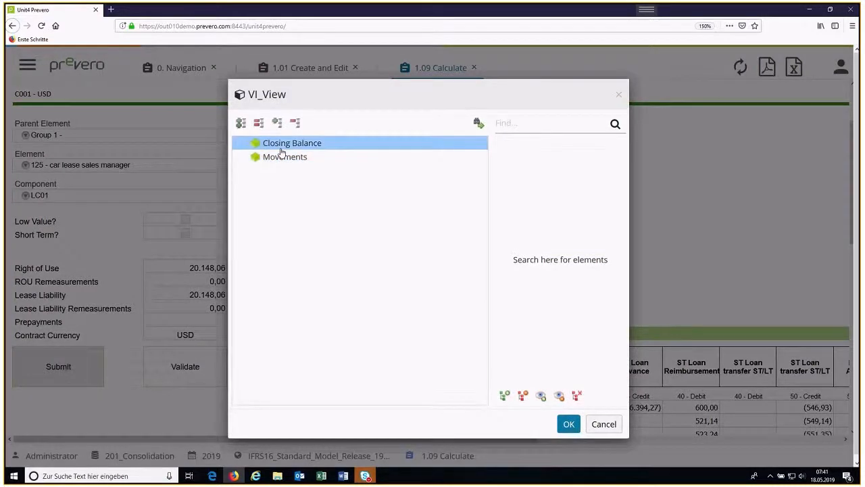
pyautogui.doubleClick(281, 148)
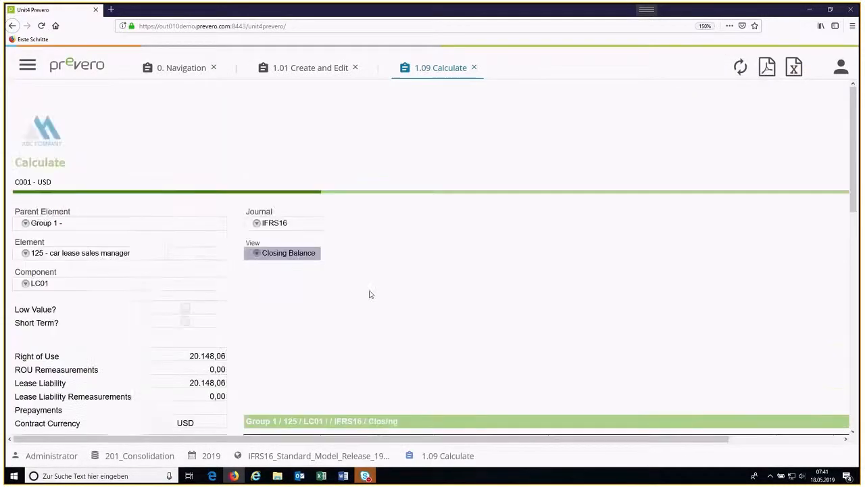
pyautogui.scroll(-3, 370, 294)
pyautogui.scroll(1, 365, 298)
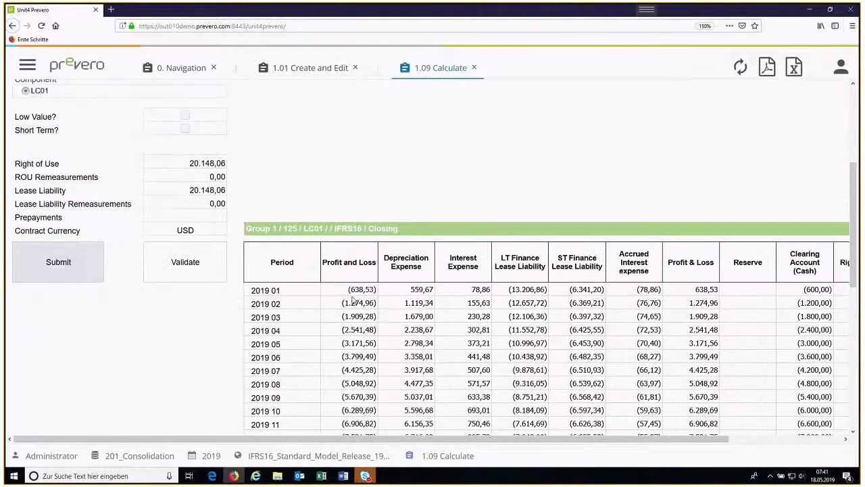
pyautogui.scroll(-1, 352, 301)
pyautogui.scroll(-2, 347, 353)
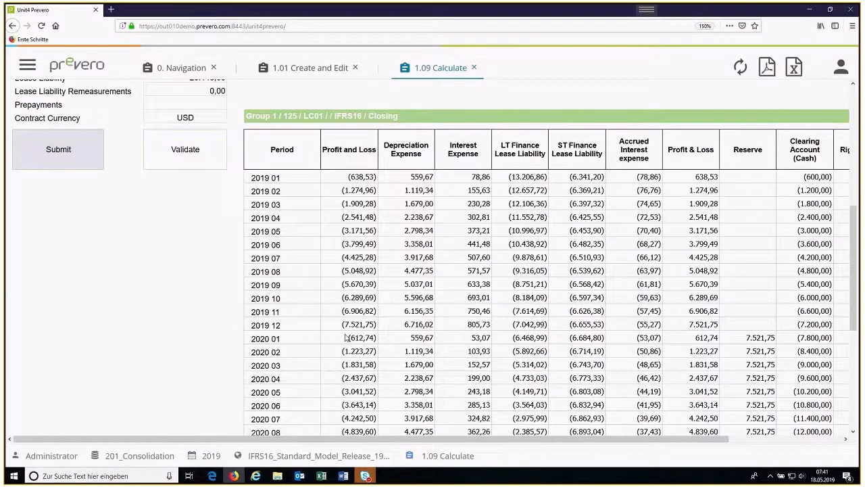
# Step: Set the view back to Movements and review the monthly IFRS16 movements of component LC01
pyautogui.scroll(6, 305, 284)
pyautogui.click(257, 237)
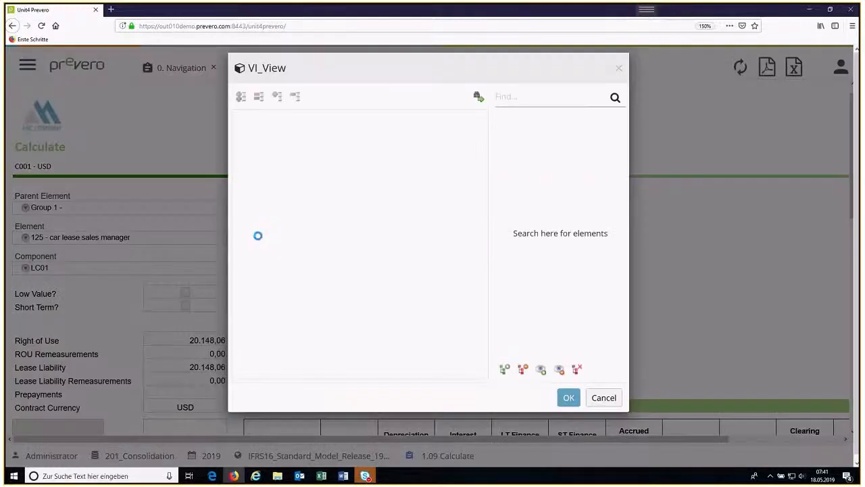
pyautogui.doubleClick(276, 158)
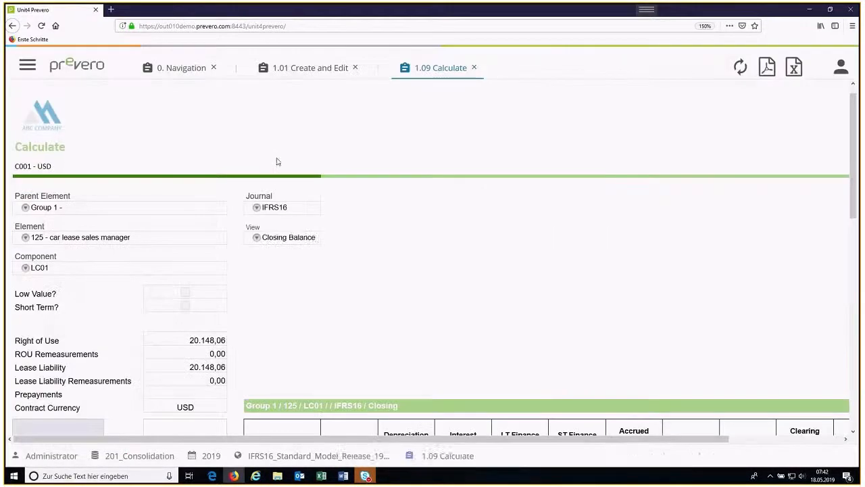
pyautogui.scroll(-3, 311, 221)
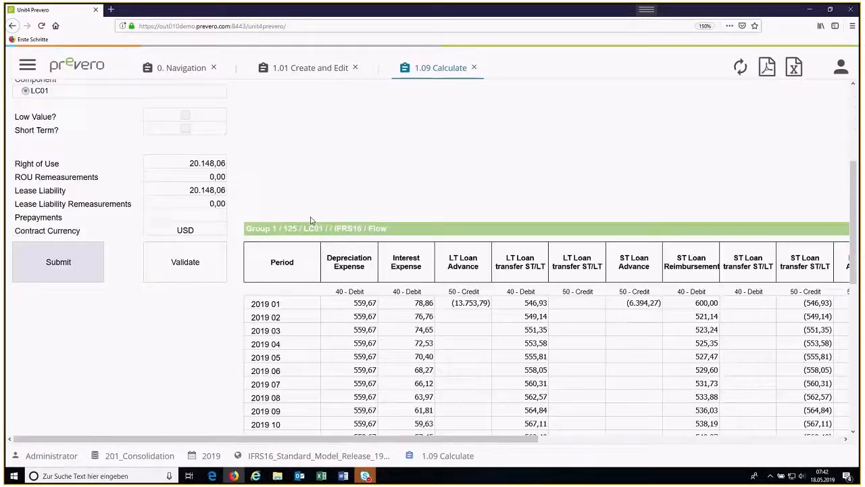
pyautogui.scroll(-2, 311, 220)
pyautogui.scroll(-2, 311, 217)
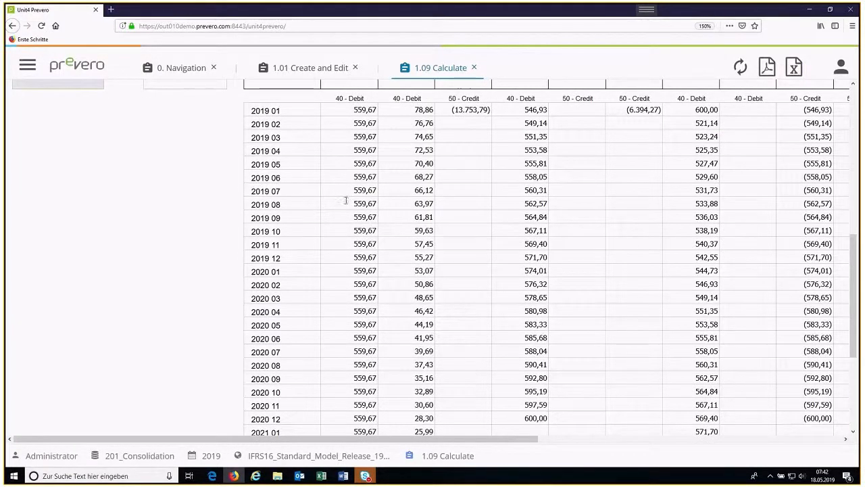
pyautogui.scroll(4, 347, 201)
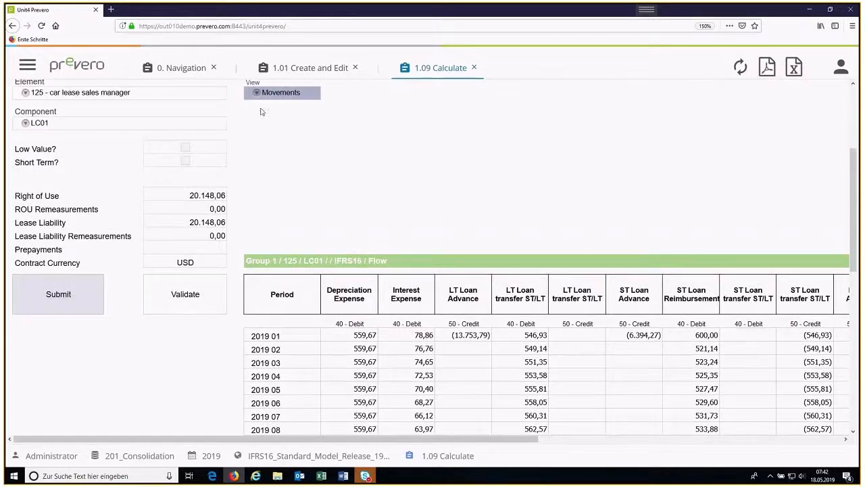
# Step: Return to the Create and Edit page and show the Payment Information of component LC01
pyautogui.click(318, 73)
pyautogui.scroll(-1, 514, 274)
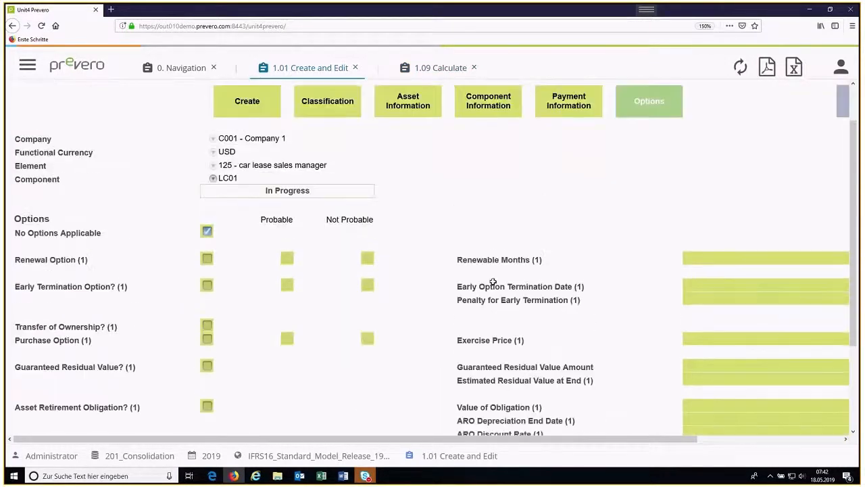
pyautogui.scroll(1, 493, 280)
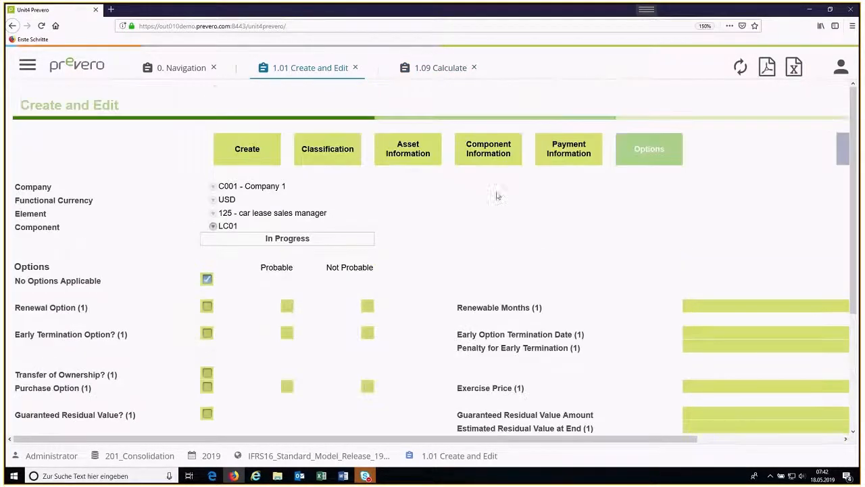
pyautogui.click(562, 160)
pyautogui.scroll(-2, 379, 301)
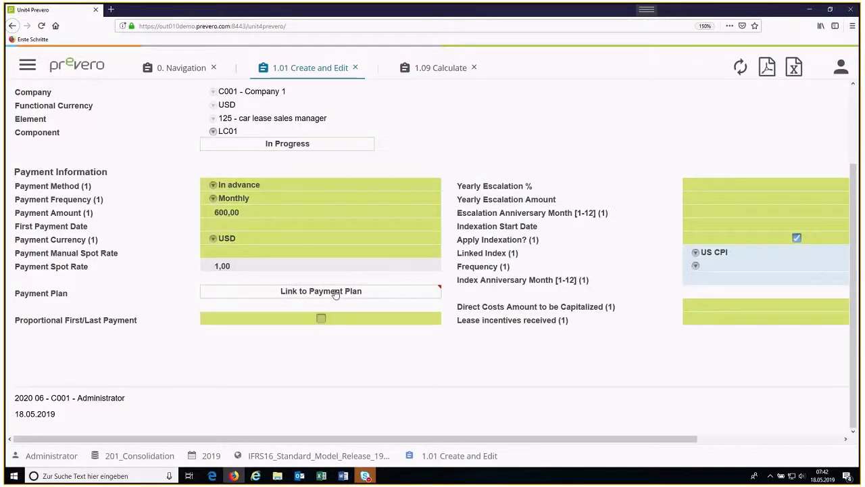
# Step: Open the linked payment plan of LC01, review its rent-free, manual payment and adjustment columns, and close the plan
pyautogui.click(336, 292)
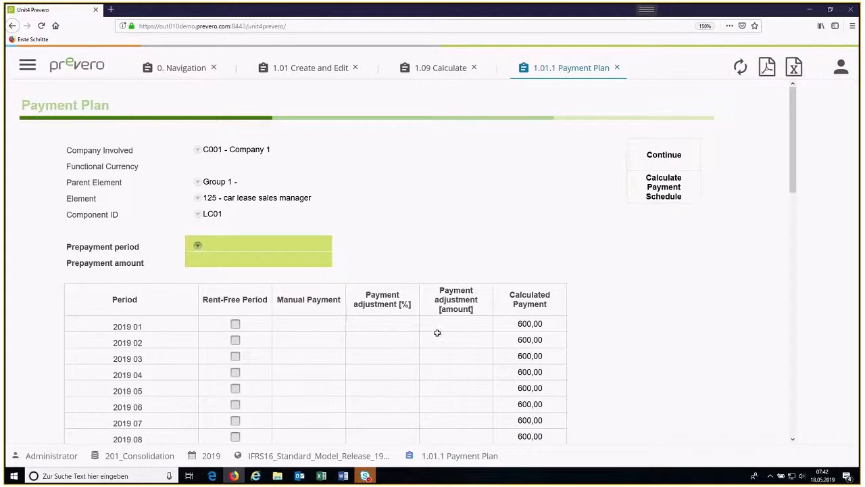
pyautogui.scroll(-1, 456, 341)
pyautogui.scroll(-1, 456, 341)
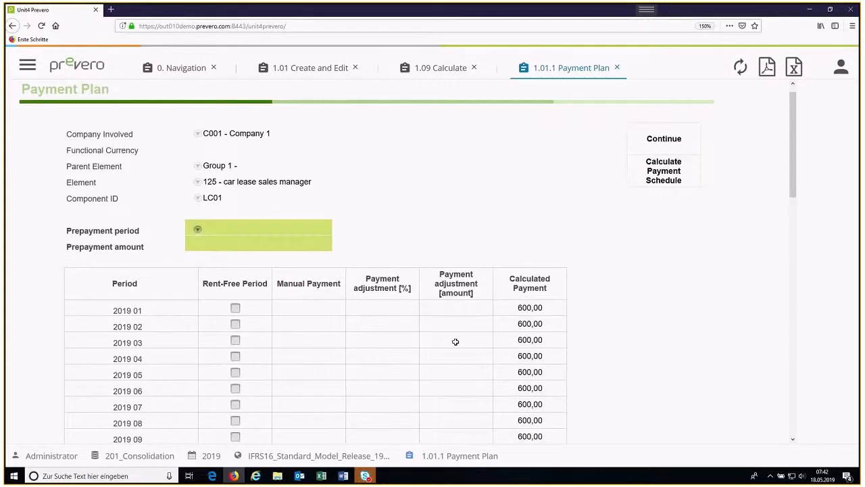
pyautogui.scroll(-1, 455, 341)
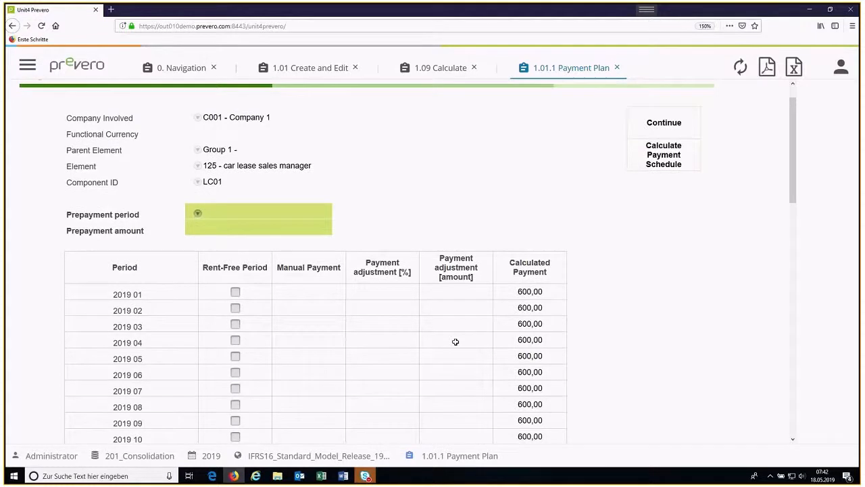
pyautogui.scroll(-3, 455, 342)
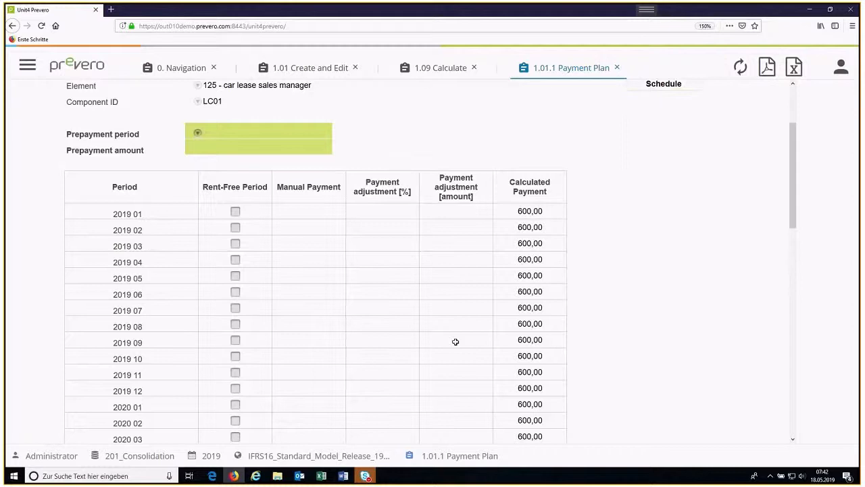
pyautogui.click(617, 67)
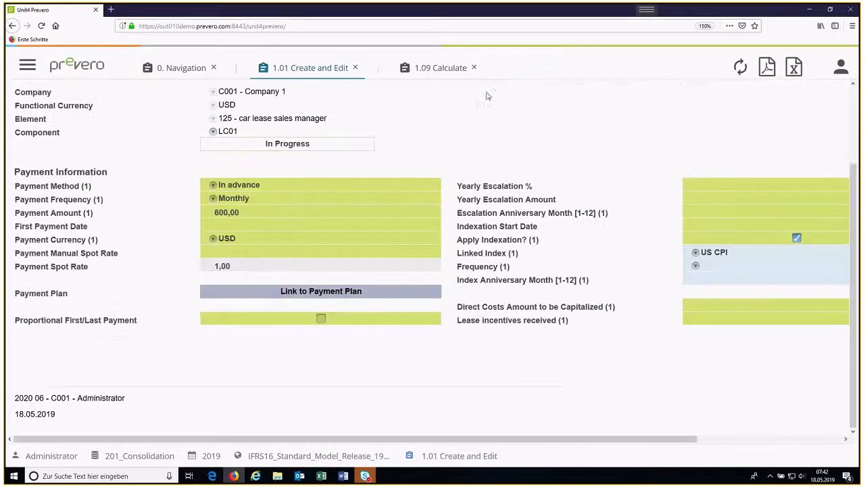
# Step: Close the Calculate page and open View and Modify for contracts from the Navigation page
pyautogui.click(474, 68)
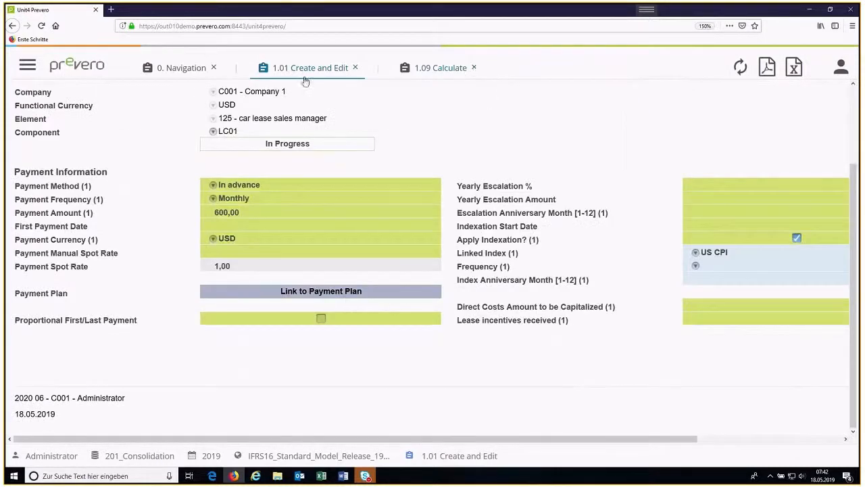
pyautogui.click(199, 68)
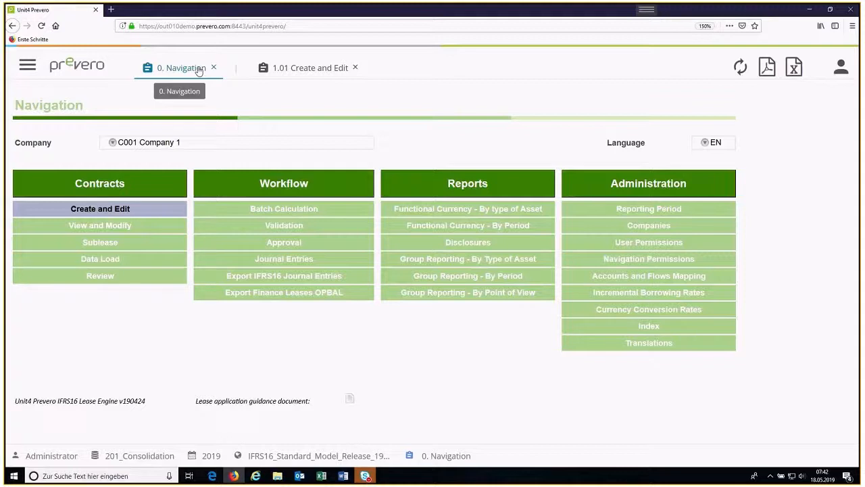
pyautogui.click(74, 227)
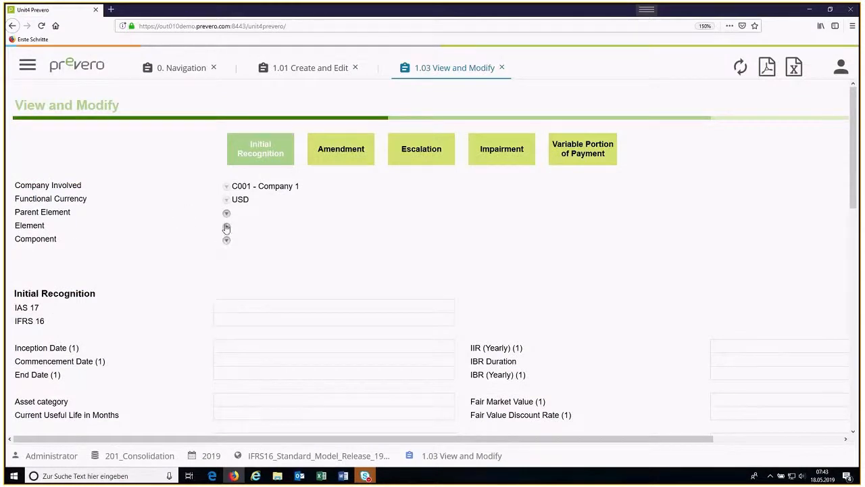
# Step: Select parent element Group 1, element 125 - car lease sales manager and component LC01 for viewing
pyautogui.click(226, 213)
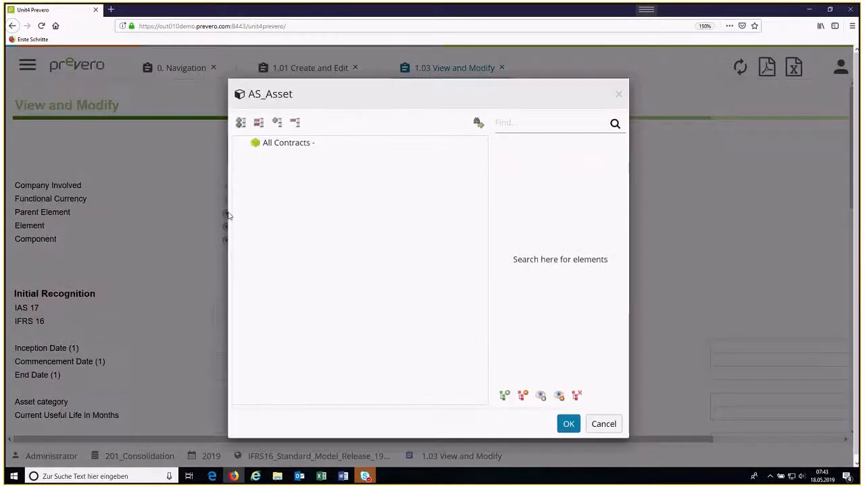
pyautogui.click(239, 143)
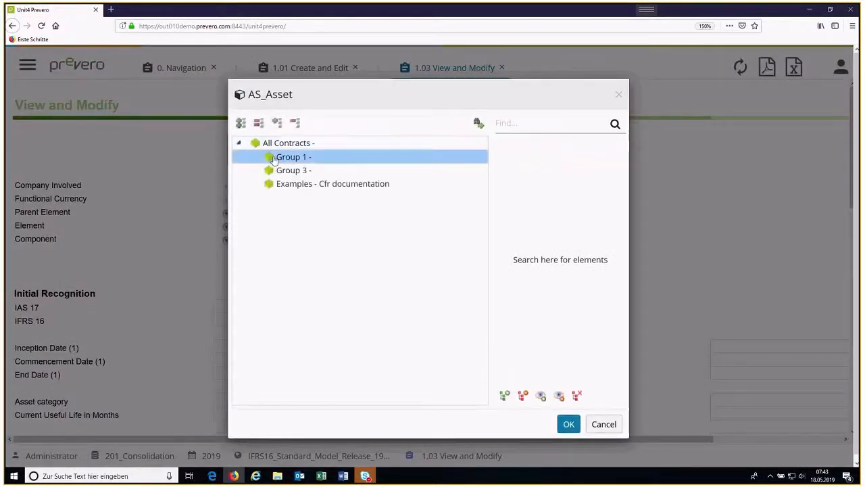
pyautogui.doubleClick(271, 159)
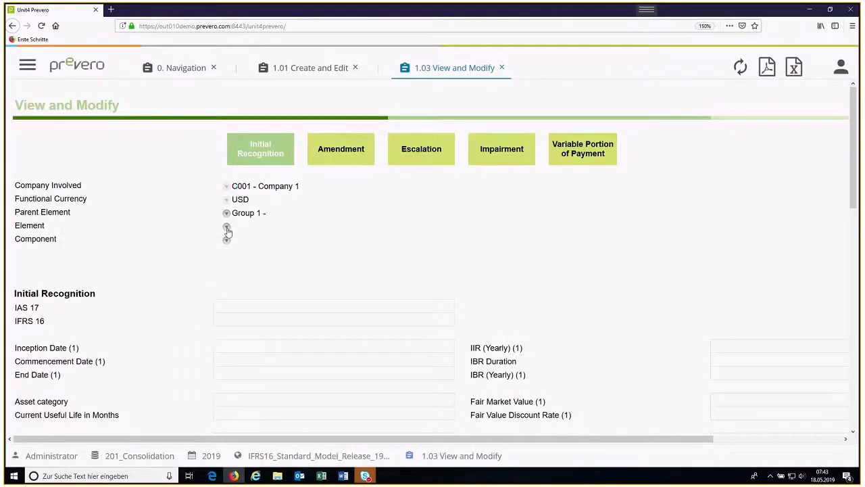
pyautogui.click(226, 226)
pyautogui.doubleClick(289, 158)
pyautogui.click(226, 239)
pyautogui.doubleClick(261, 144)
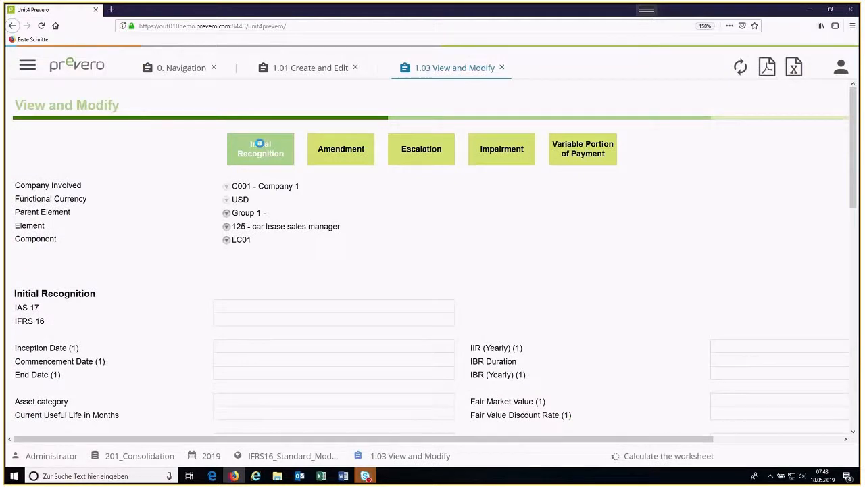
# Step: Review the Initial Recognition details of LC01, including its contract dates, payment information and options
pyautogui.scroll(-5, 313, 271)
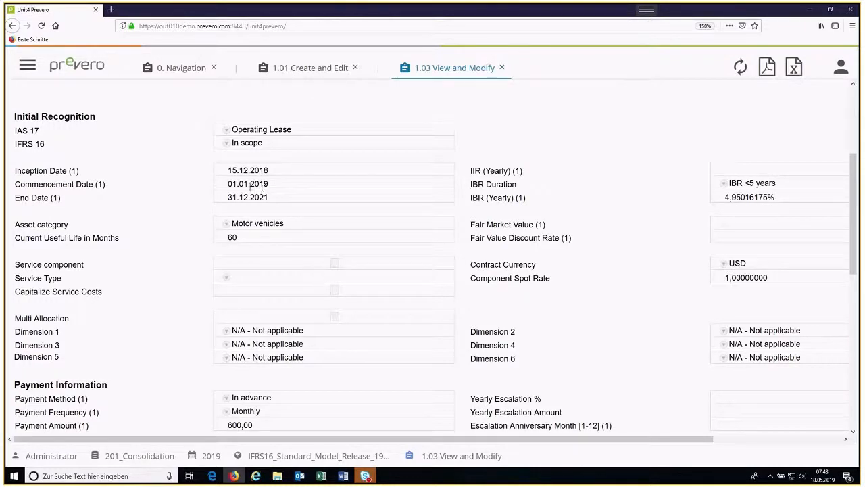
pyautogui.scroll(-4, 272, 223)
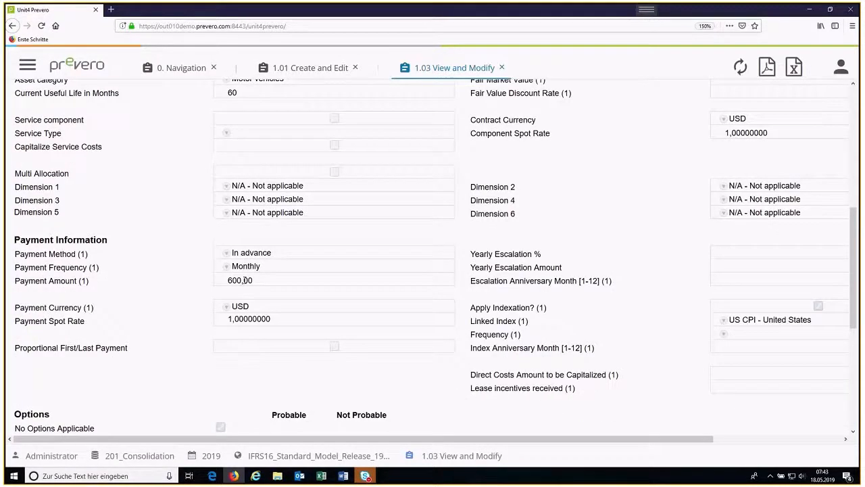
pyautogui.scroll(-5, 269, 351)
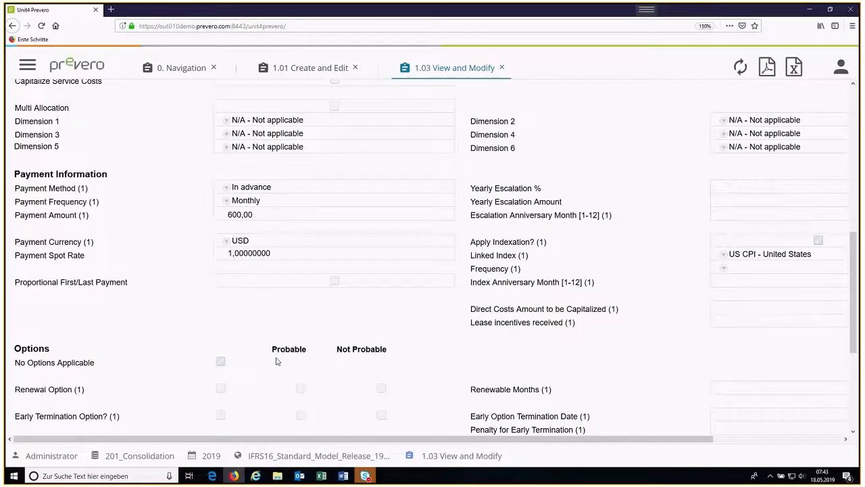
pyautogui.scroll(13, 275, 361)
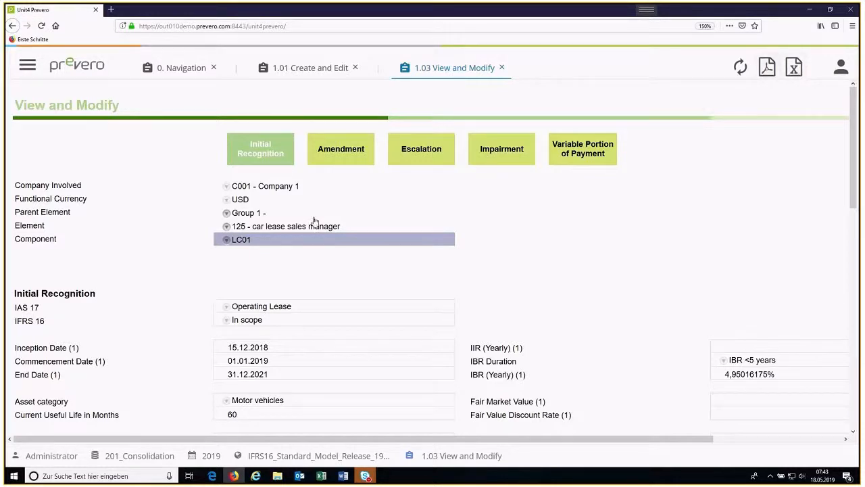
# Step: Open the Amendment section of LC01 and set the Amendment 1 date to 18.05.2019
pyautogui.click(333, 157)
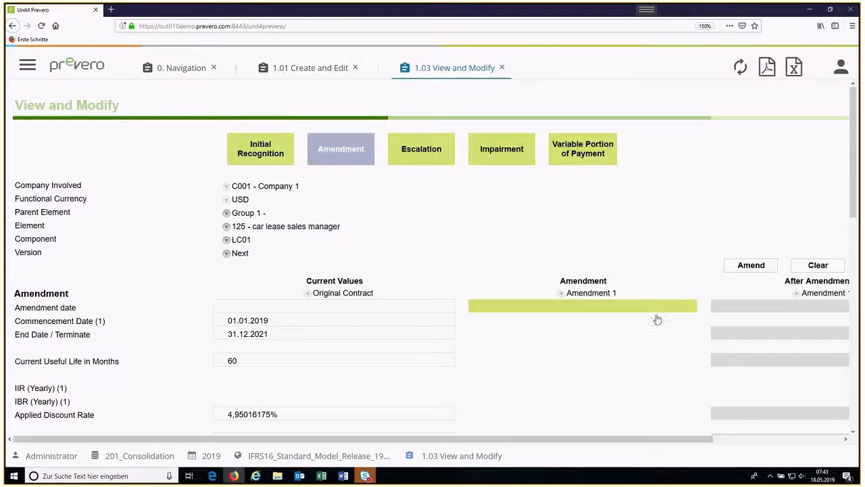
pyautogui.click(600, 307)
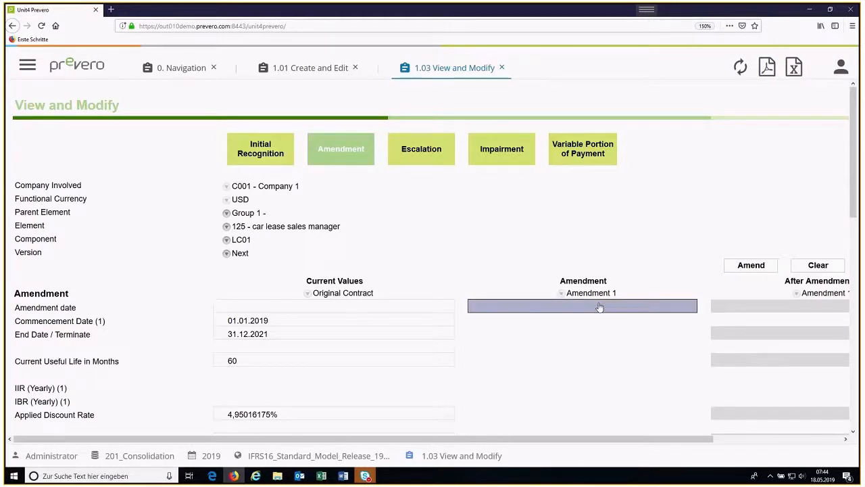
pyautogui.write('18.0')
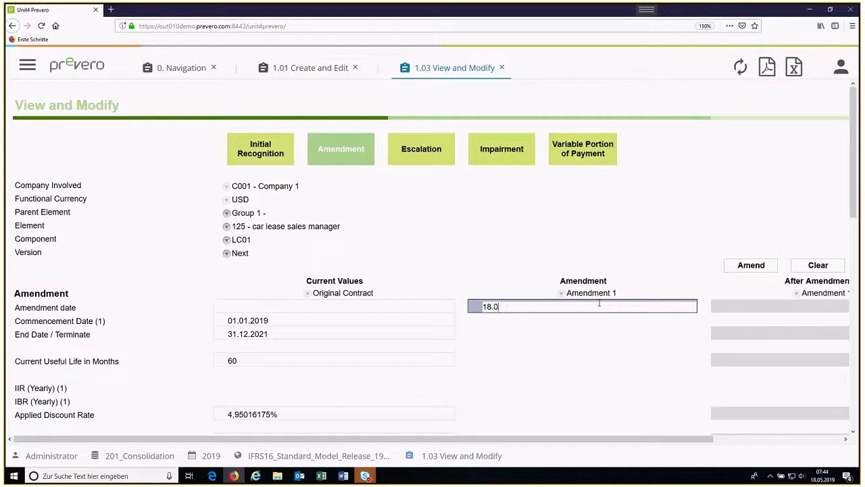
pyautogui.write('5.2019')
pyautogui.press('Return')
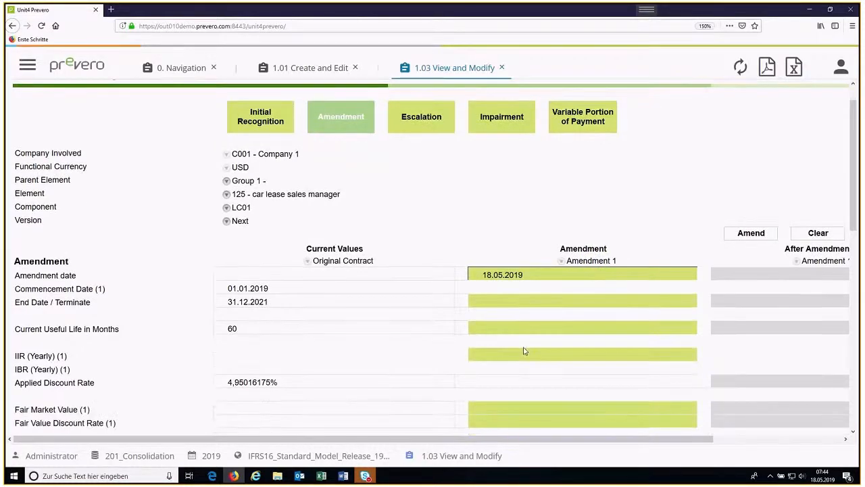
# Step: Set the Payment Amount of Amendment 1 to 650
pyautogui.scroll(-3, 524, 351)
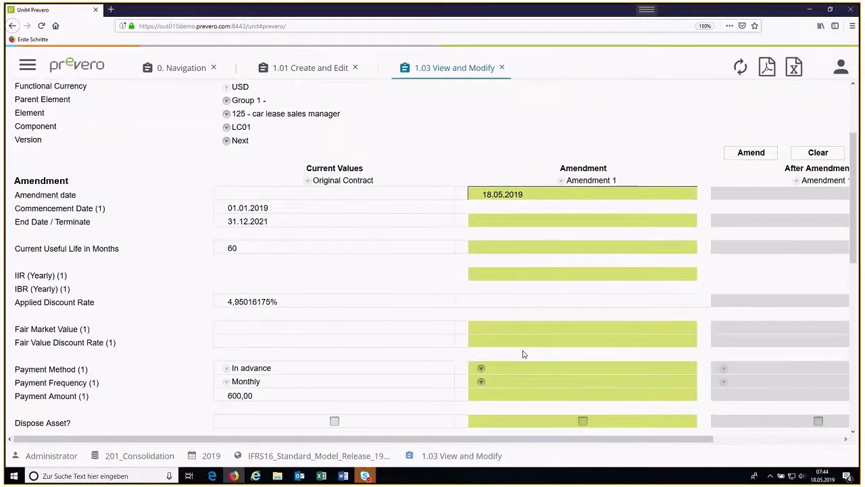
pyautogui.scroll(-2, 523, 354)
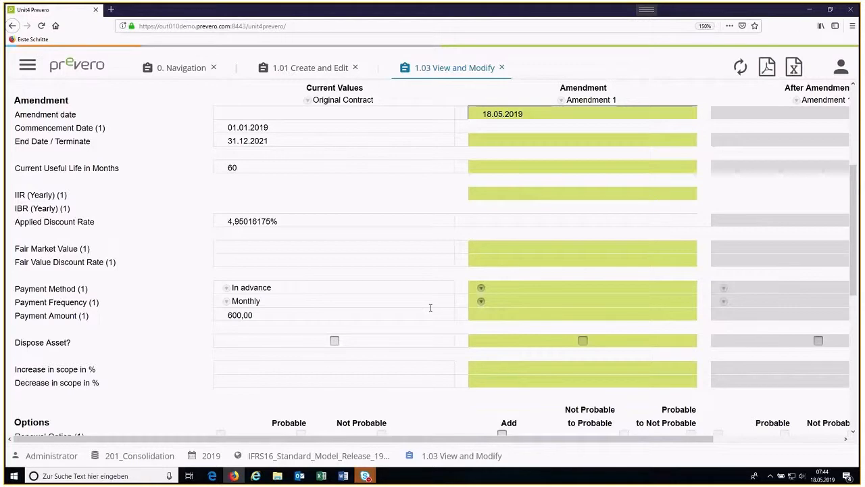
pyautogui.click(532, 316)
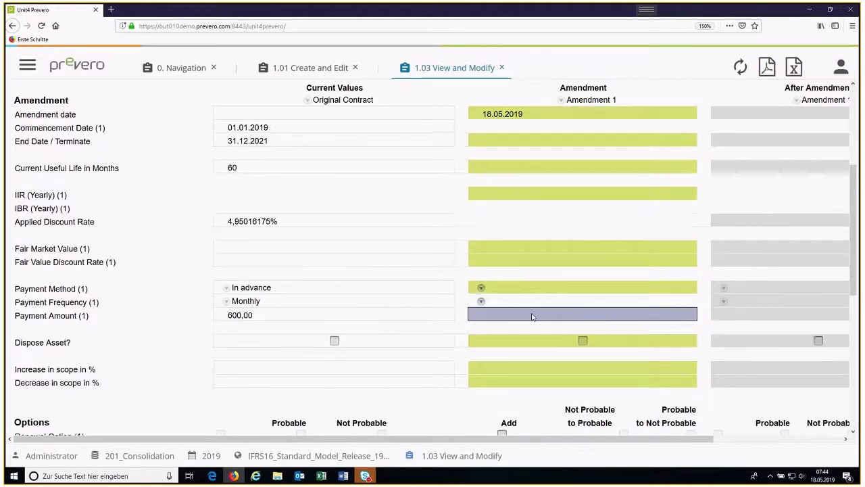
pyautogui.write('620')
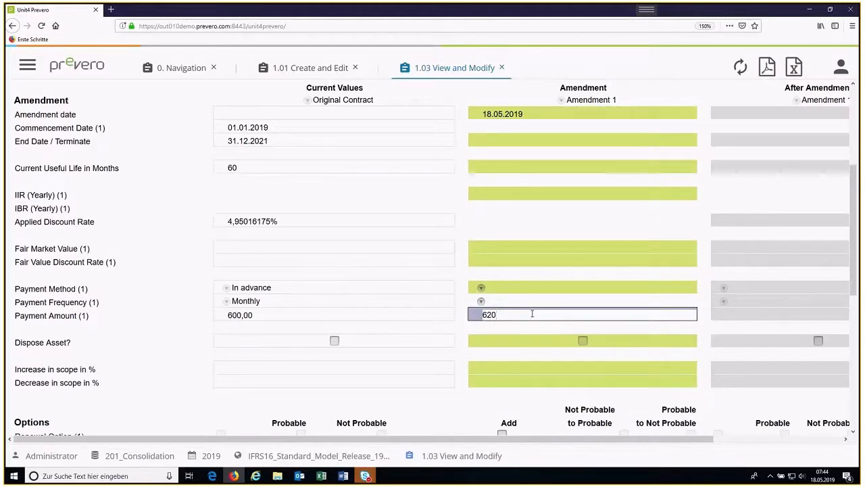
pyautogui.press('BackSpace')
pyautogui.press('BackSpace')
pyautogui.write('50')
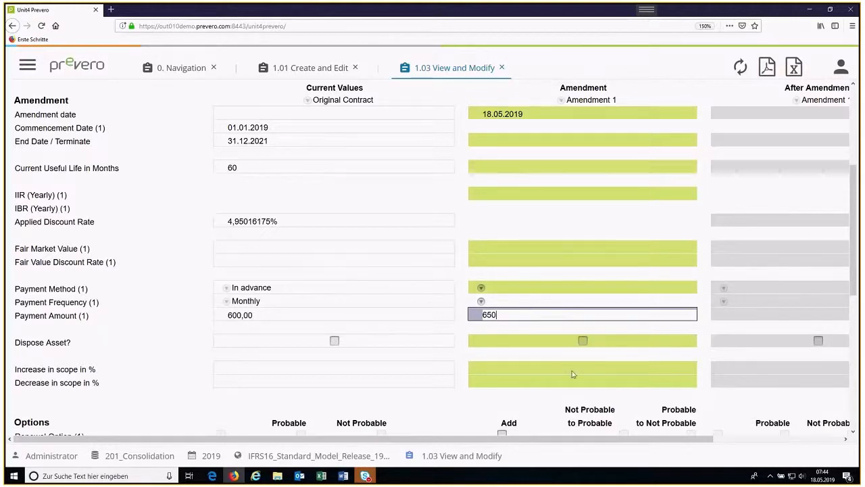
# Step: Add an Early Termination Option to Amendment 1 and mark it as changing from Not Probable to Probable
pyautogui.scroll(-3, 578, 362)
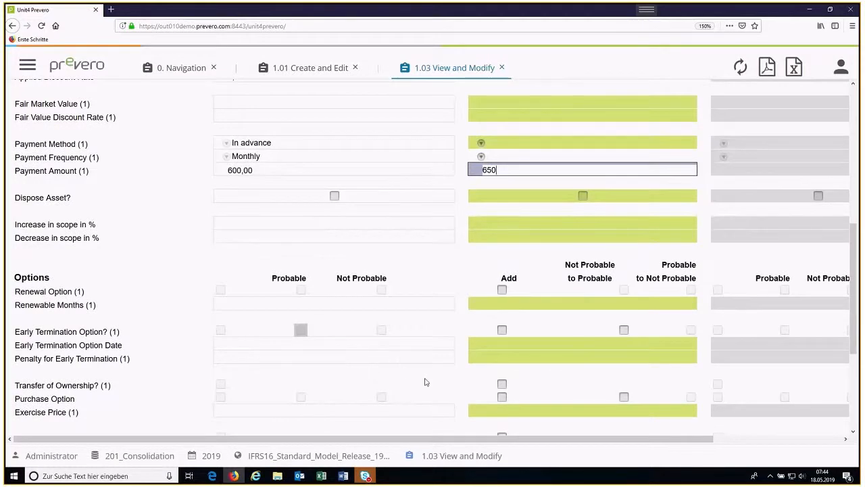
pyautogui.scroll(-3, 427, 358)
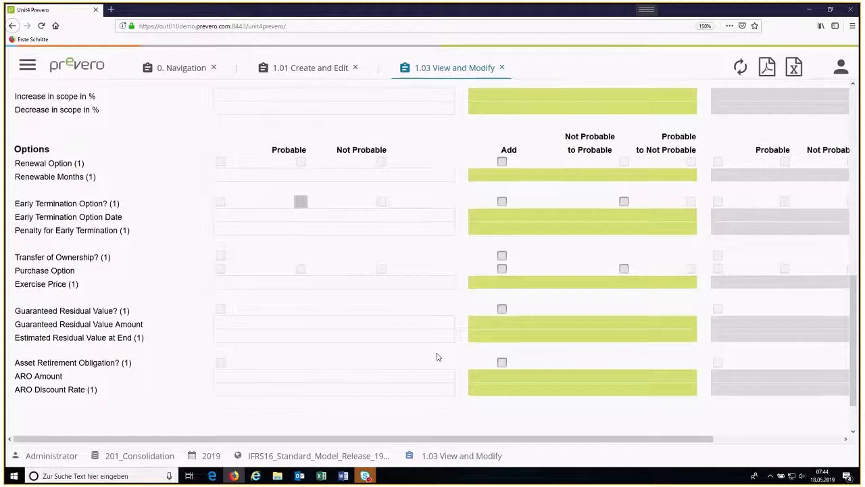
pyautogui.scroll(3, 440, 354)
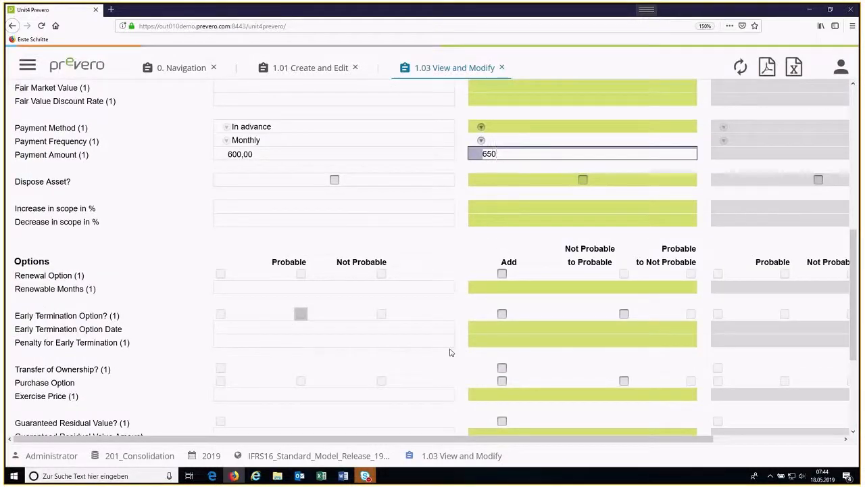
pyautogui.click(503, 327)
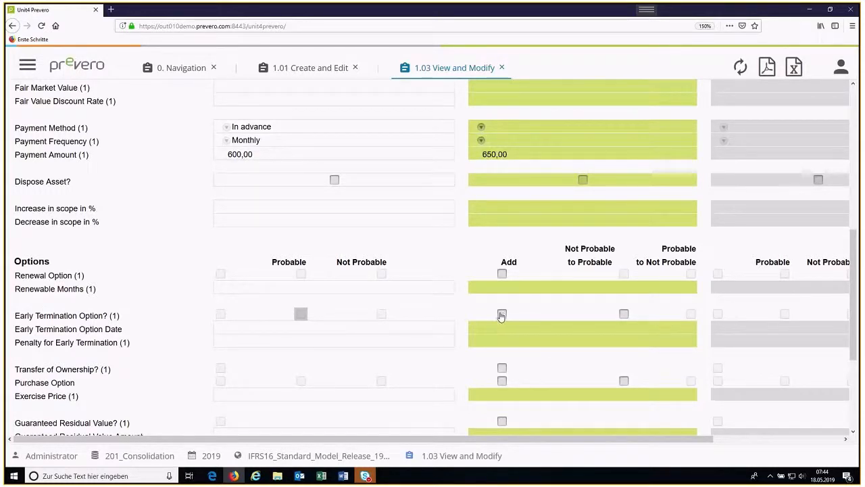
pyautogui.click(502, 314)
pyautogui.click(503, 315)
pyautogui.click(503, 316)
pyautogui.click(690, 315)
pyautogui.click(624, 314)
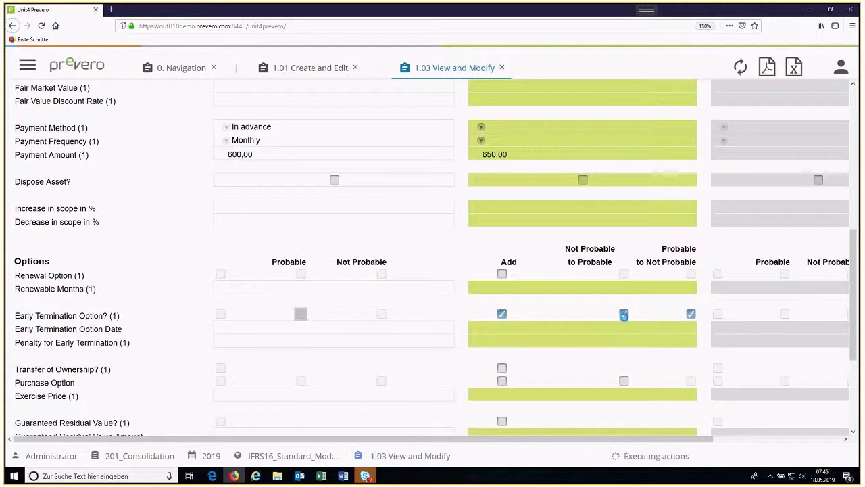
pyautogui.click(690, 313)
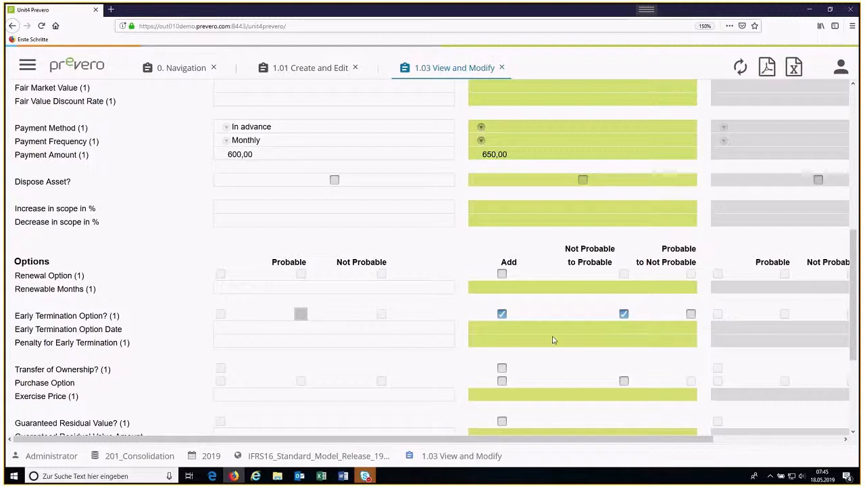
# Step: Set the Early Termination Option Date to 31.12.2020 and the Penalty for Early Termination to 200 in Amendment 1
pyautogui.click(505, 329)
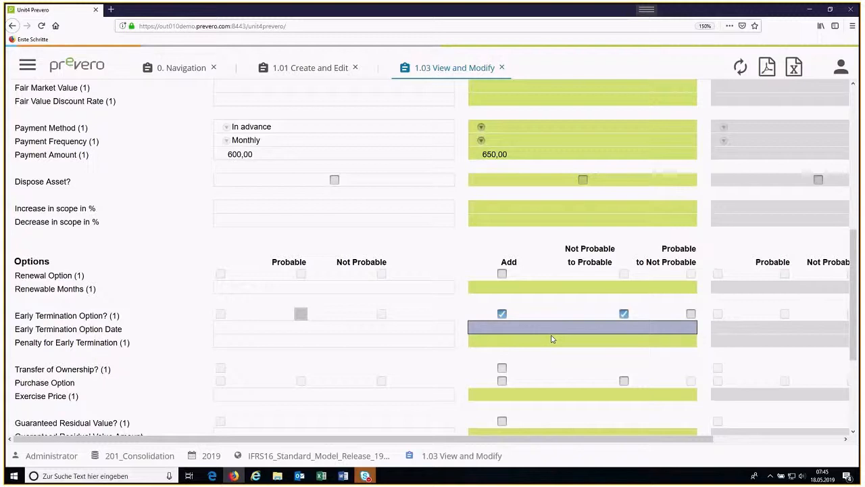
pyautogui.write('31.12.2020')
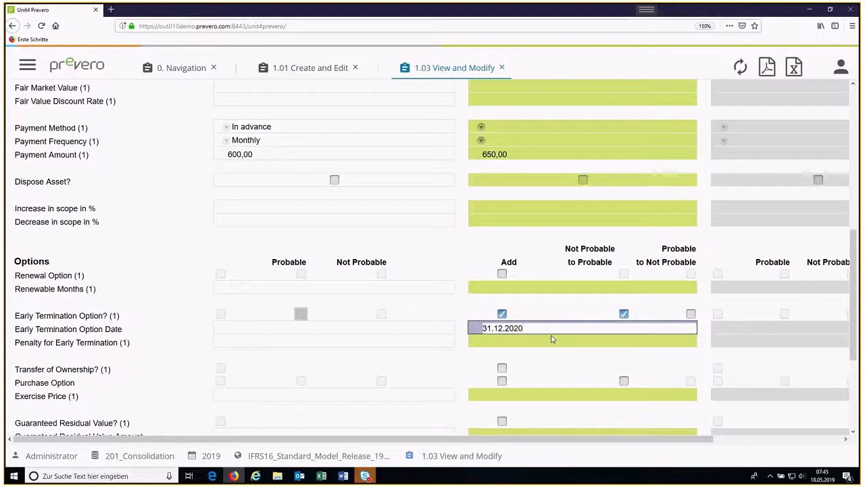
pyautogui.press('Return')
pyautogui.click(506, 341)
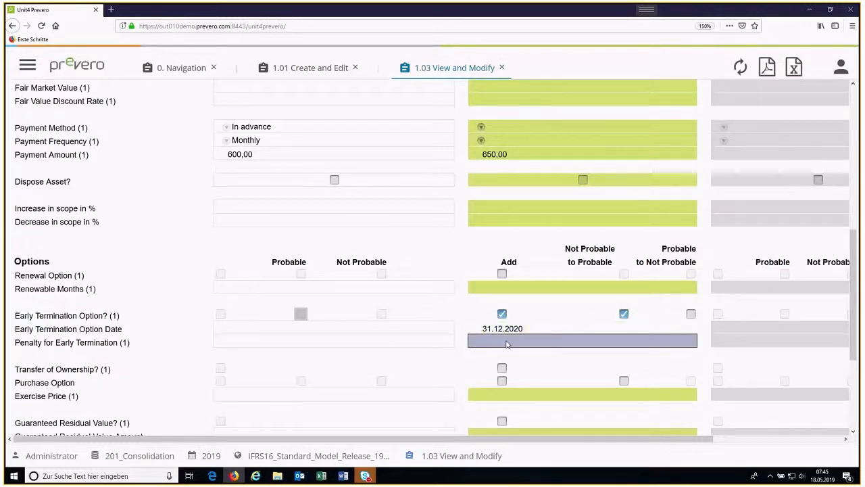
pyautogui.write('200')
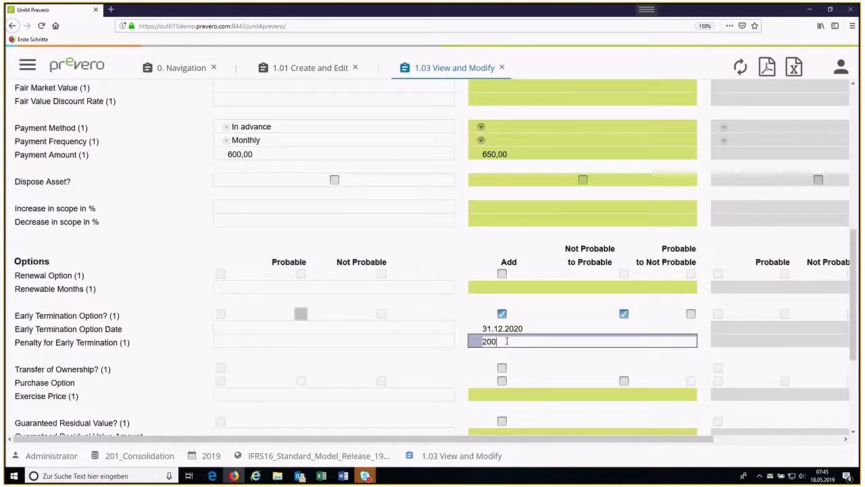
pyautogui.press('Return')
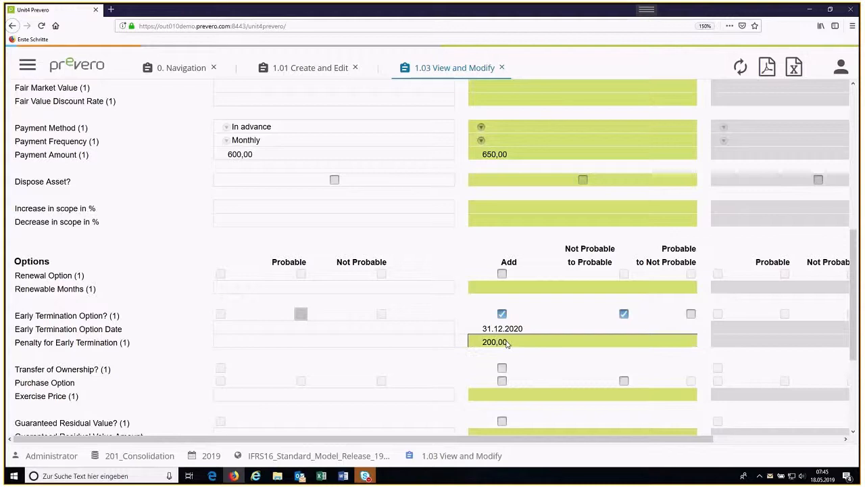
# Step: Apply Amendment 1 to the contract and check the dates, payment amount and options in the After Amendment column
pyautogui.scroll(5, 598, 266)
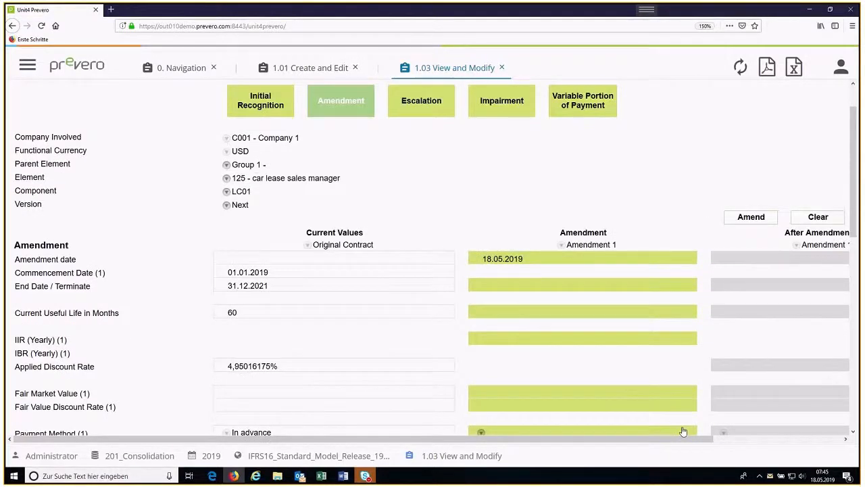
pyautogui.moveTo(686, 440); pyautogui.dragTo(791, 441)
pyautogui.click(616, 218)
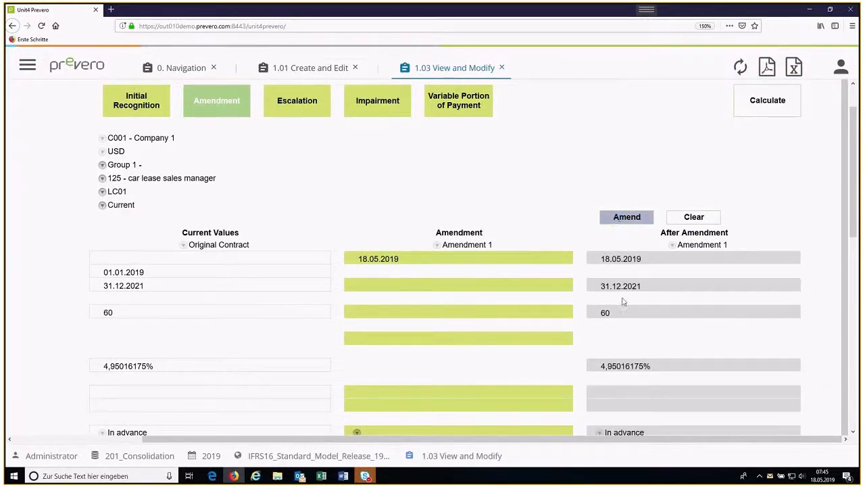
pyautogui.scroll(-3, 624, 309)
pyautogui.scroll(-1, 616, 313)
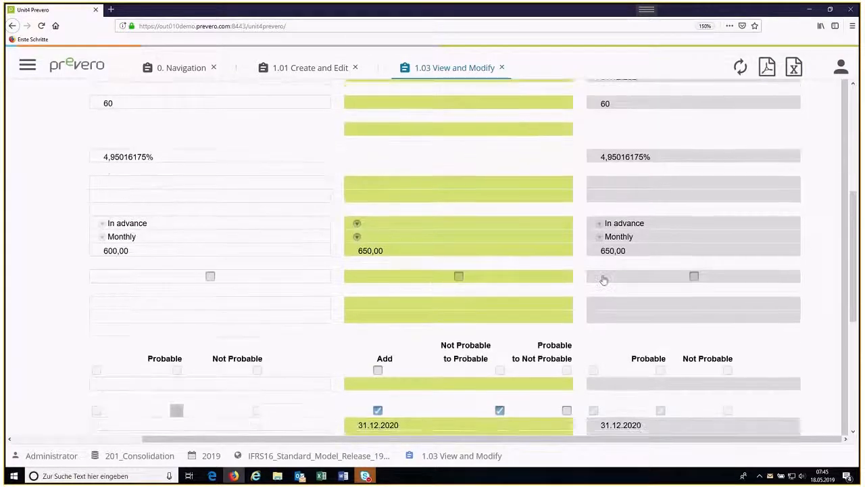
pyautogui.scroll(-3, 619, 377)
pyautogui.scroll(4, 616, 359)
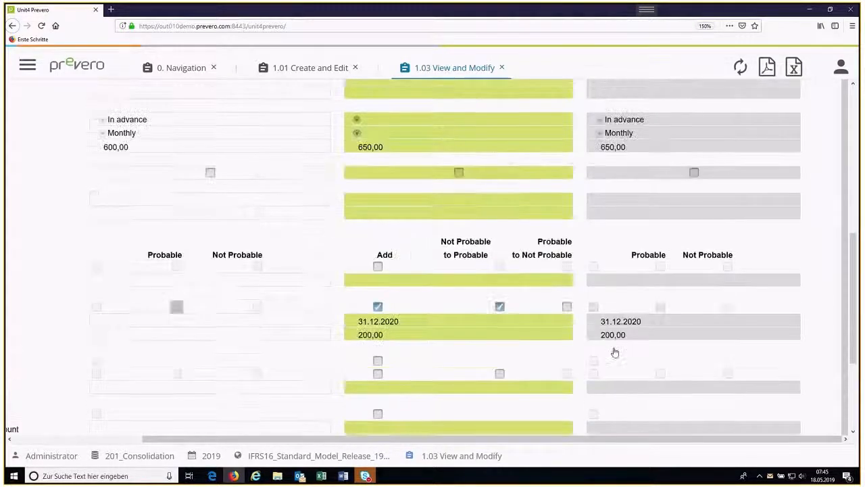
pyautogui.scroll(3, 657, 215)
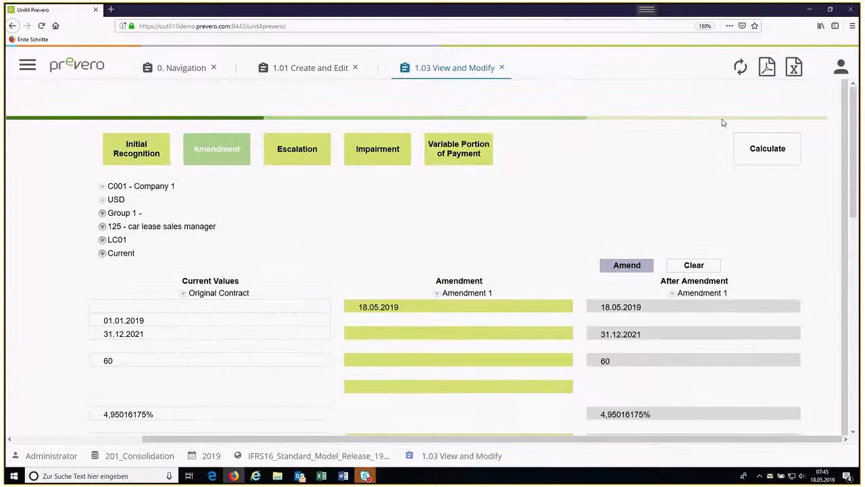
# Step: Calculate the amended LC01 contract, then review its IFRS16 movements by period and the available journals
pyautogui.click(765, 150)
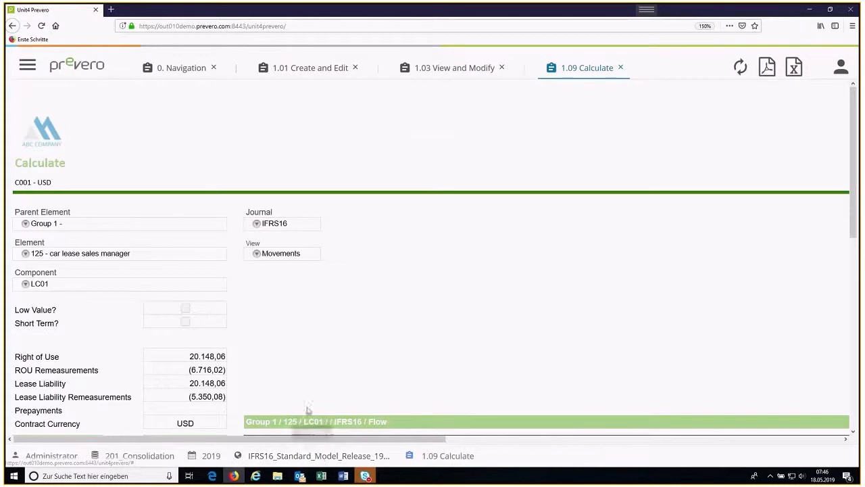
pyautogui.scroll(-4, 267, 376)
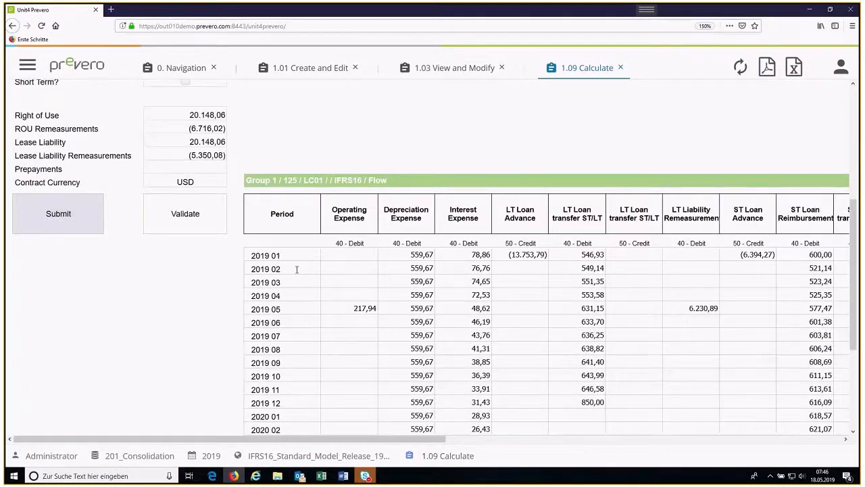
pyautogui.scroll(-1, 344, 307)
pyautogui.scroll(5, 344, 313)
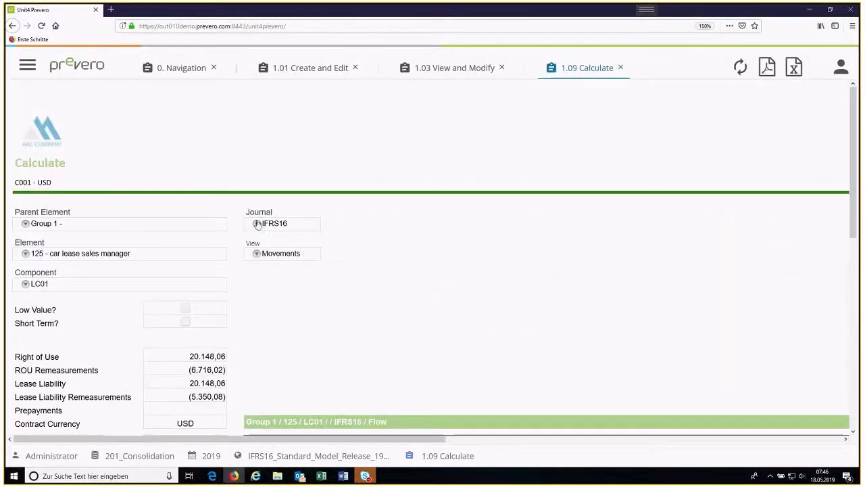
pyautogui.click(256, 223)
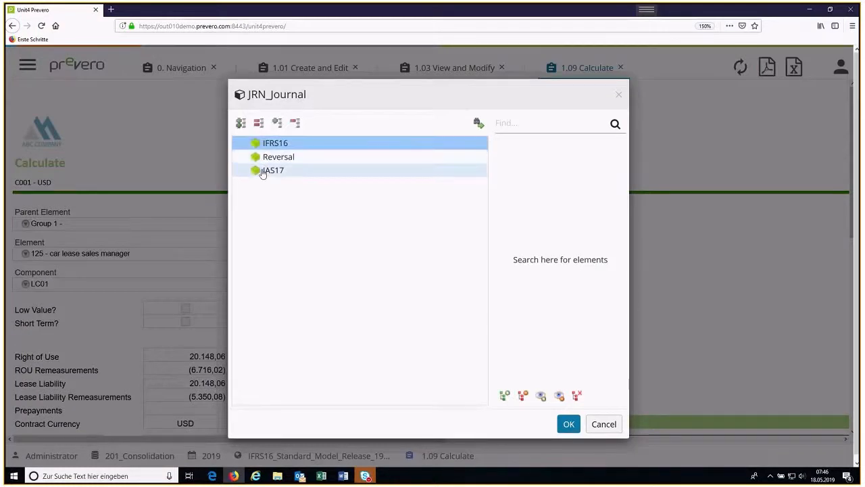
pyautogui.click(595, 424)
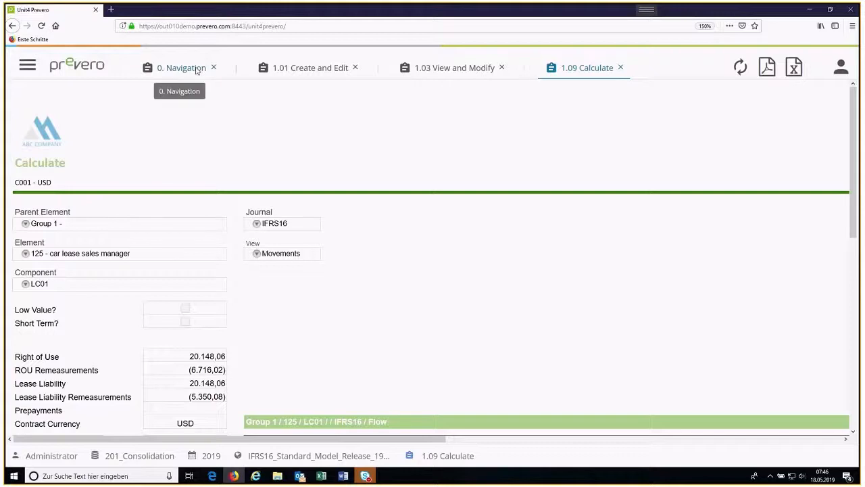
# Step: Close the Calculate, View and Modify, and Create and Edit pages, leaving only the Navigation page open
pyautogui.click(621, 69)
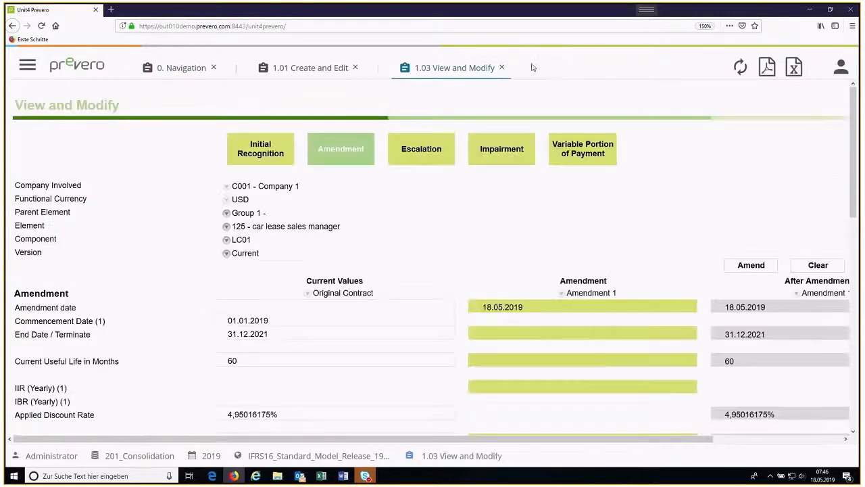
pyautogui.click(503, 68)
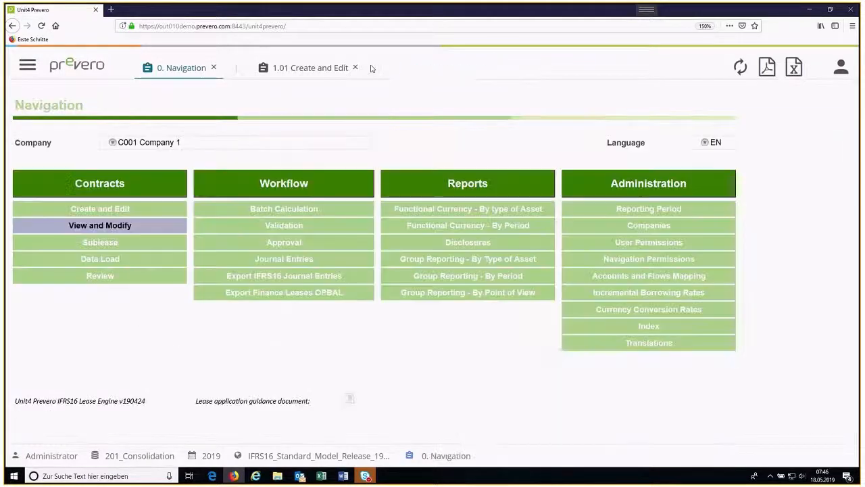
pyautogui.click(356, 68)
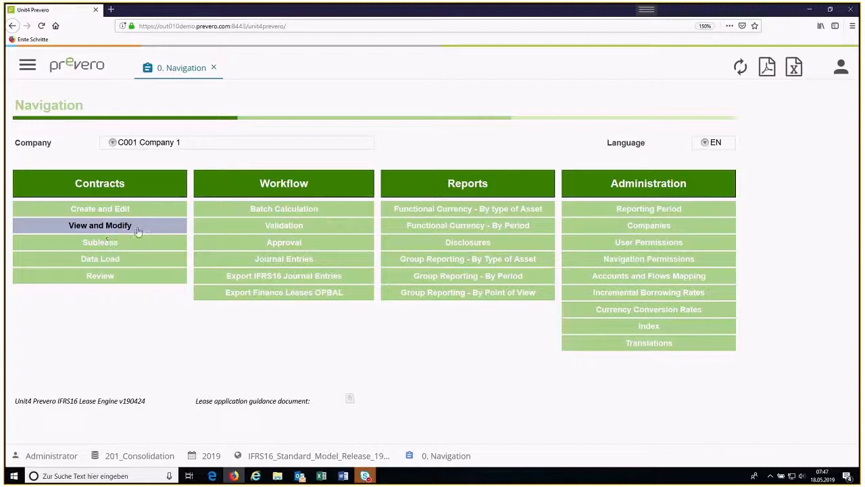
# Step: Open Batch Calculation from the workflow options, review its calculation, currency conversion, mapping and reporting sections, and return to the Navigation page
pyautogui.click(252, 214)
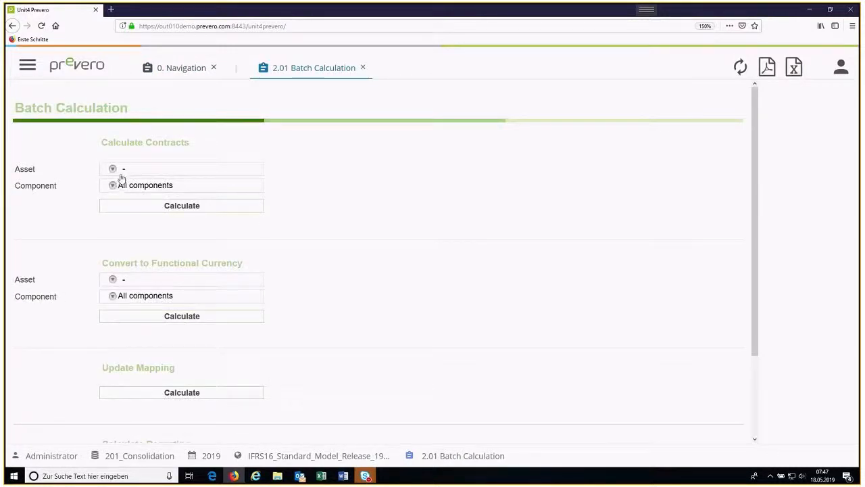
pyautogui.scroll(-3, 131, 286)
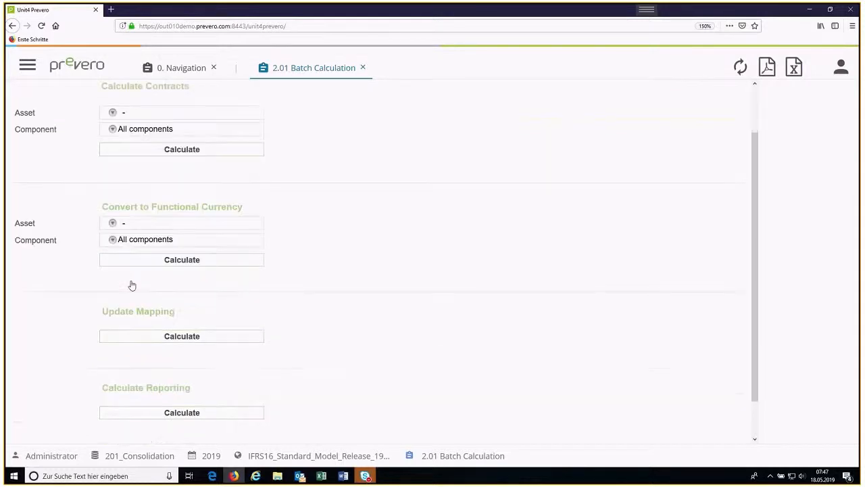
pyautogui.scroll(2, 132, 284)
pyautogui.scroll(1, 132, 284)
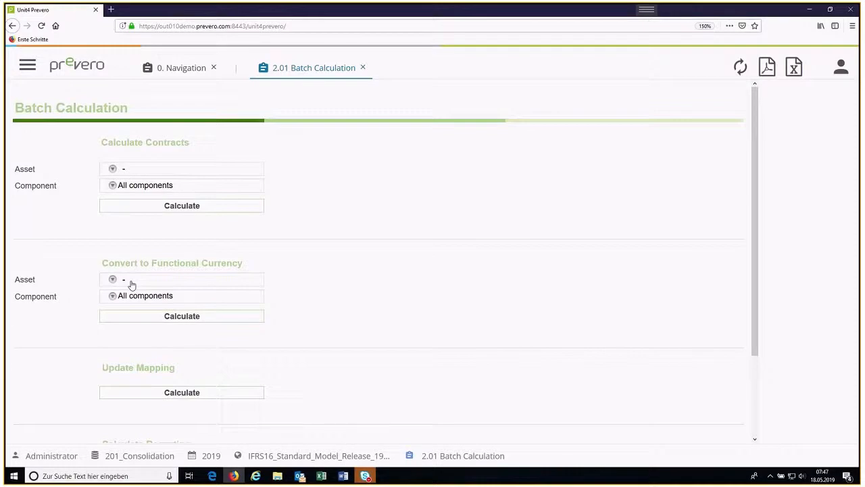
pyautogui.click(194, 72)
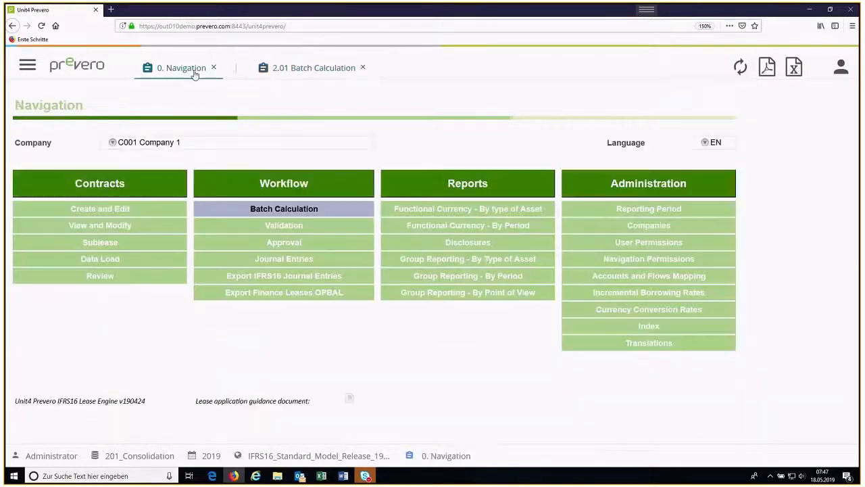
# Step: Open Journal Entries from the workflow options, select All Contracts as the asset, and review the debit and credit amounts
pyautogui.click(270, 261)
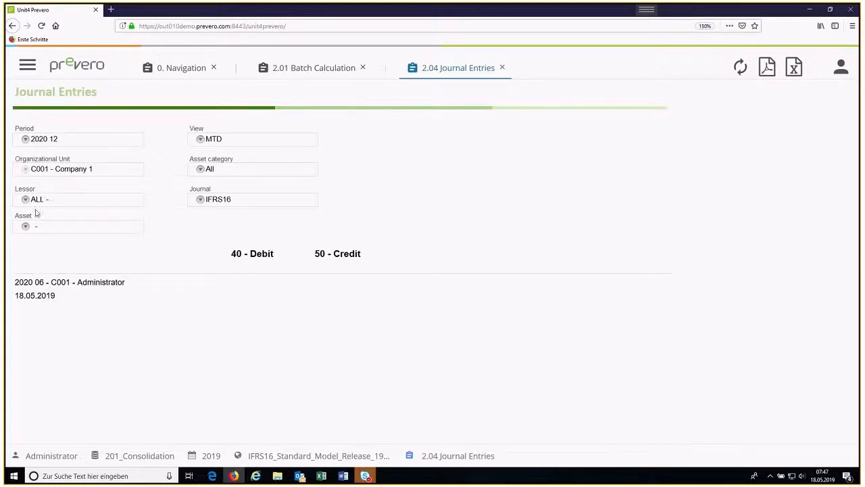
pyautogui.click(25, 226)
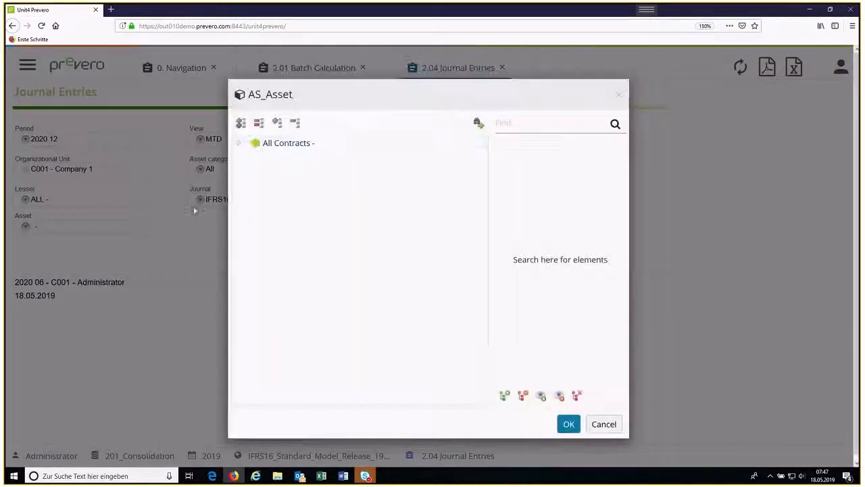
pyautogui.doubleClick(268, 146)
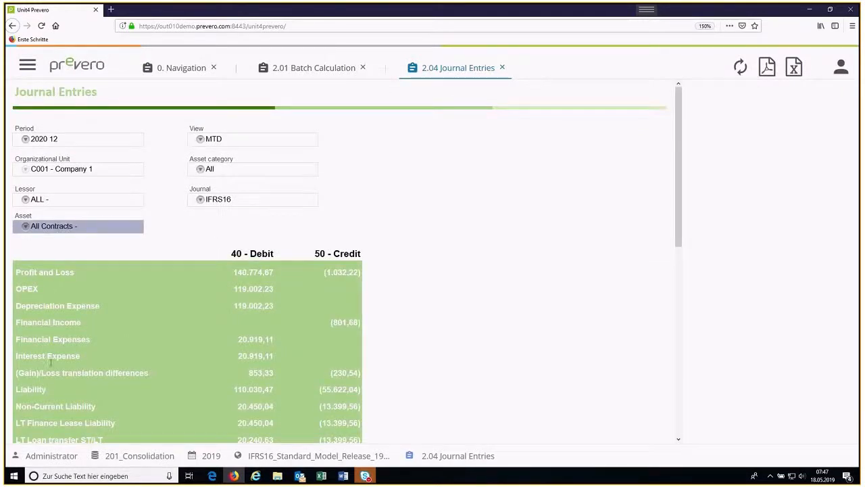
pyautogui.scroll(-1, 82, 330)
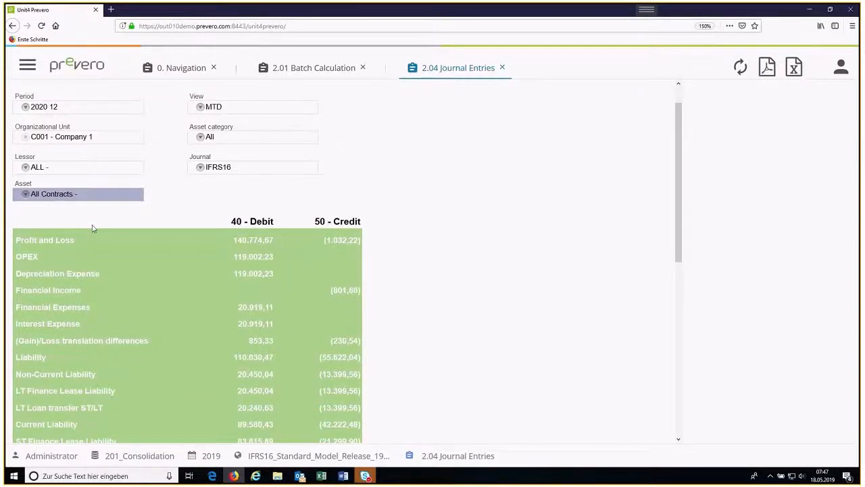
# Step: Look through the contract groups available in the journal's asset selection, then return to the Navigation page
pyautogui.click(27, 194)
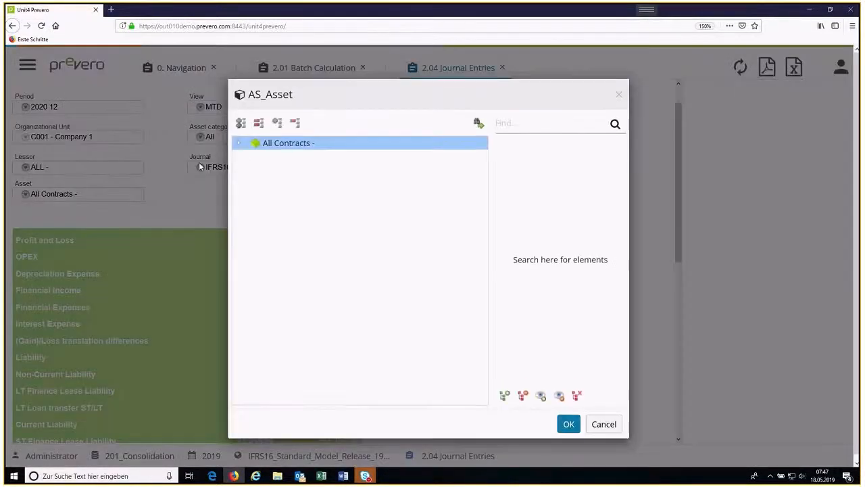
pyautogui.click(238, 143)
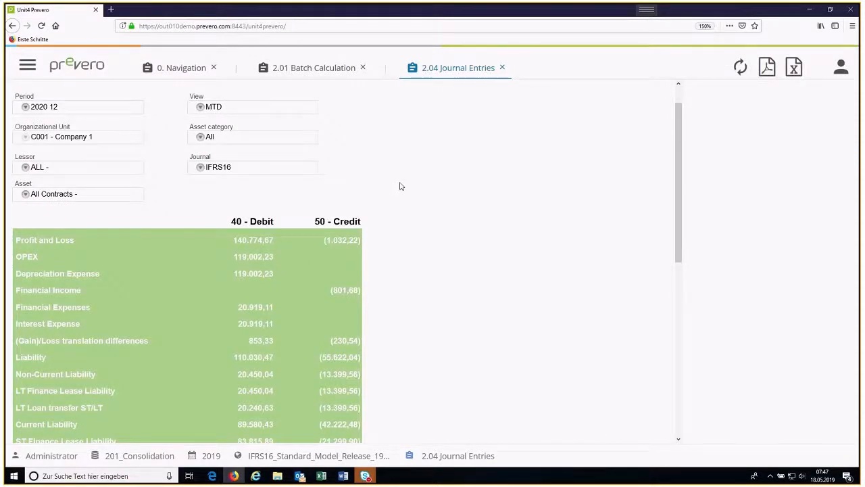
pyautogui.click(201, 70)
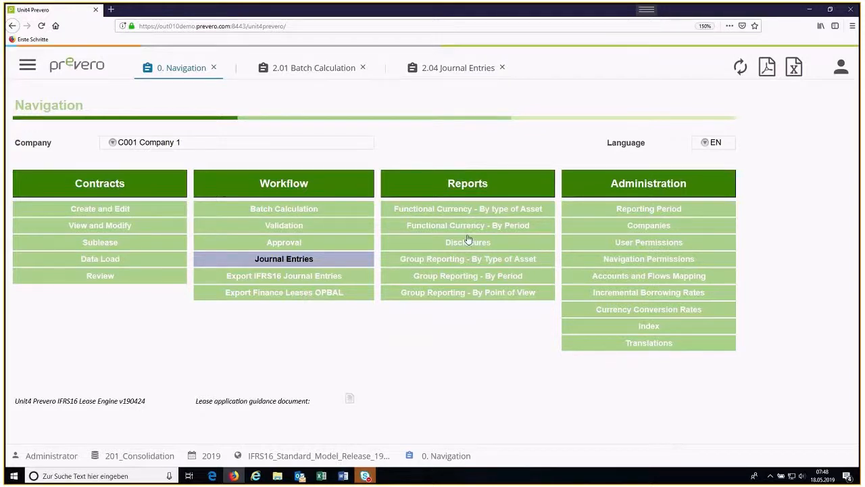
# Step: Switch to the Ashampoo Snap 10 editor and display the captured screenshot of the Booking Journal
pyautogui.moveTo(668, 19)
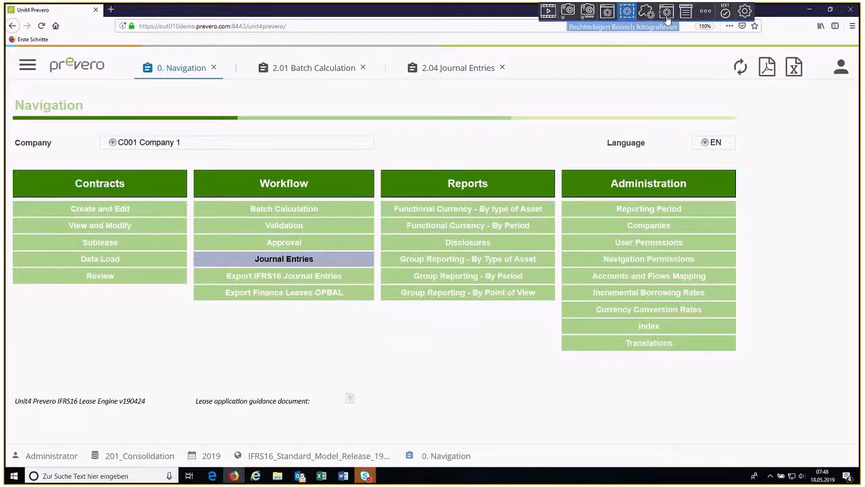
pyautogui.click(724, 19)
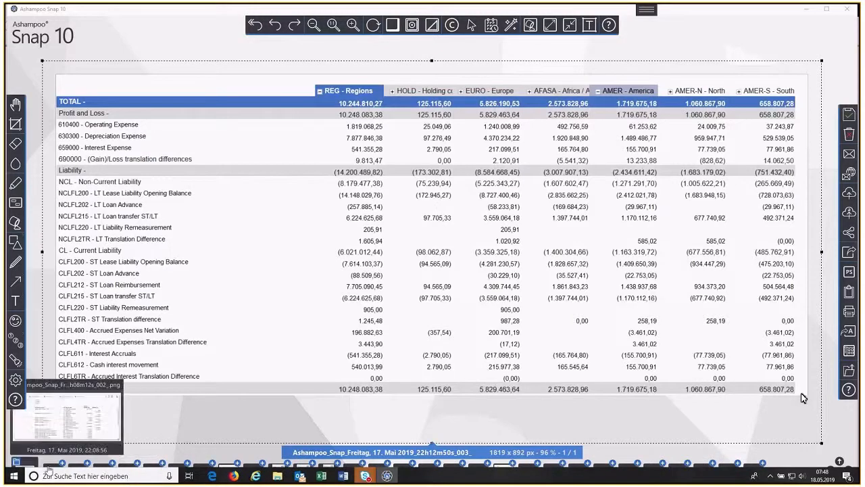
pyautogui.click(52, 468)
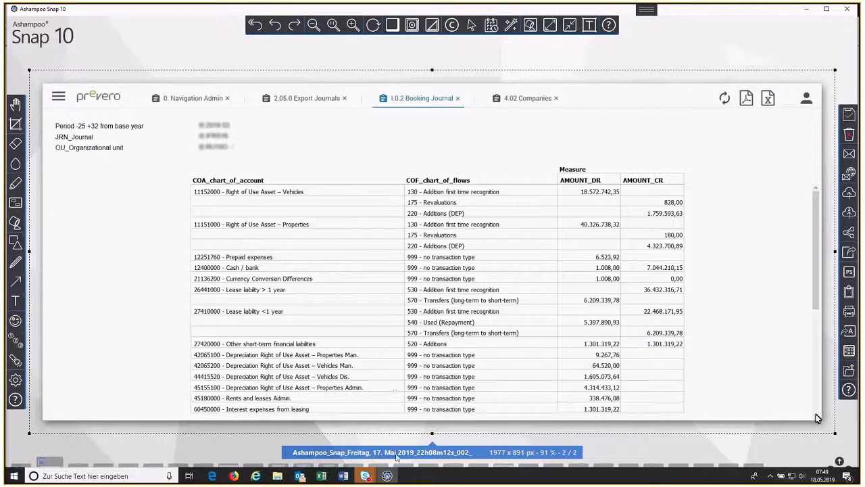
# Step: Save the Booking Journal and regional report snapshots, then return to the Prevero Navigation page in the browser
pyautogui.moveTo(389, 467)
pyautogui.moveTo(656, 7)
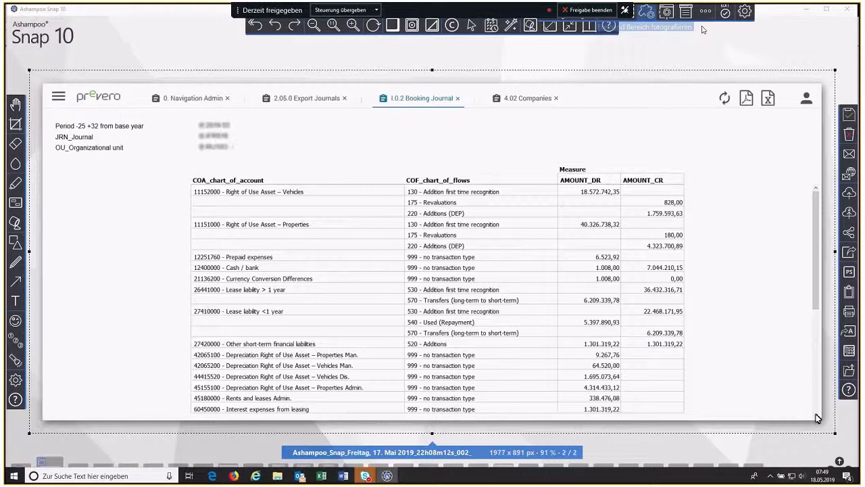
pyautogui.click(852, 119)
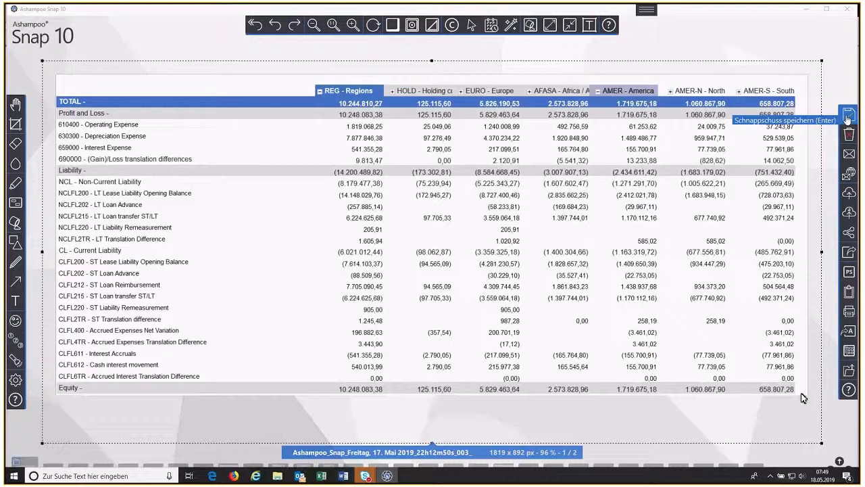
pyautogui.click(849, 120)
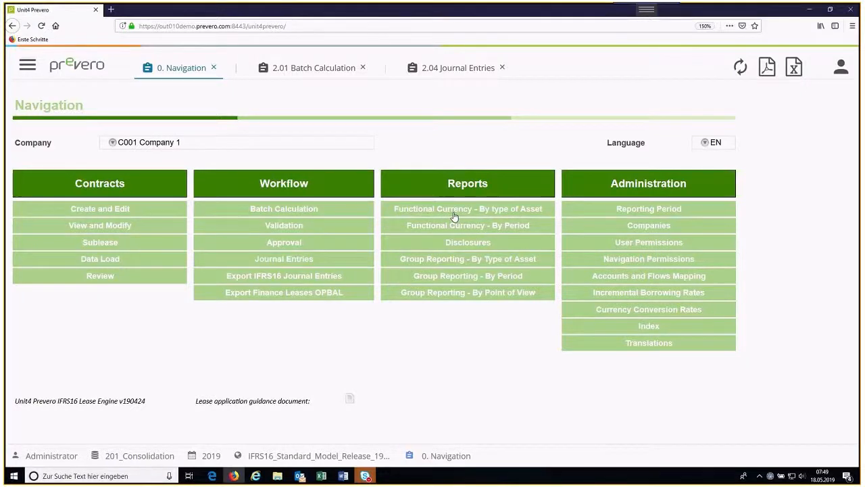
# Step: Open the Functional Currency - By type of Asset report and set its period to 2019 06
pyautogui.click(455, 215)
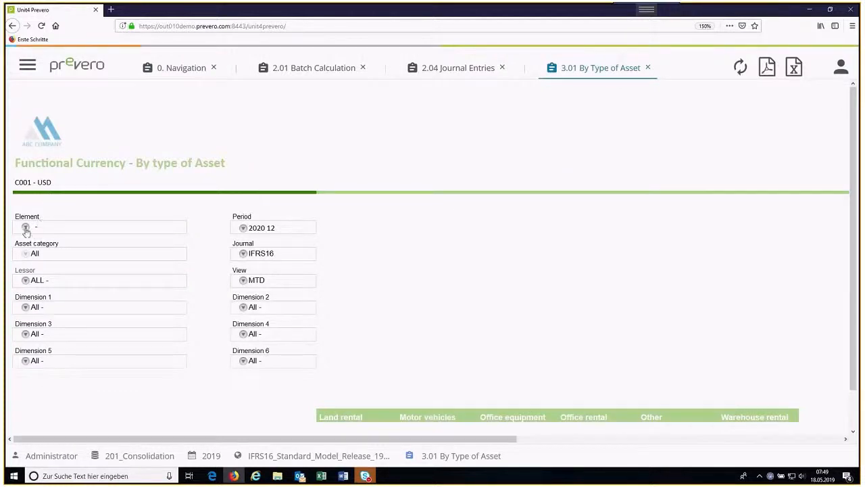
pyautogui.click(243, 229)
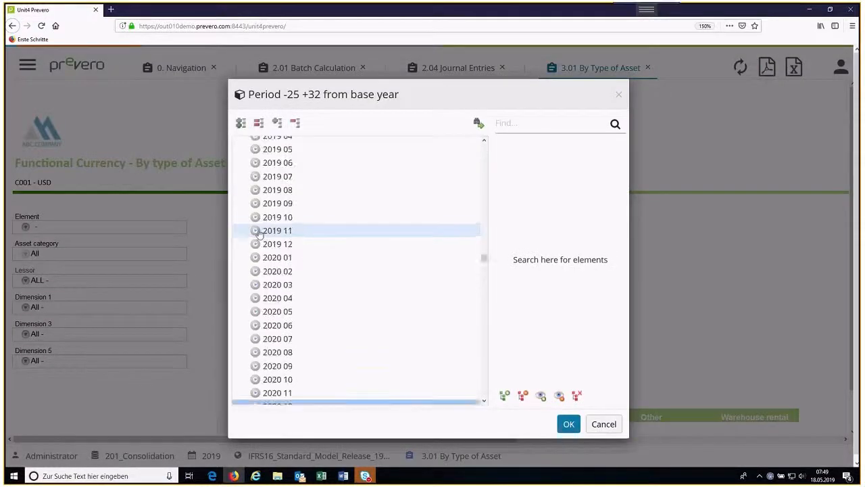
pyautogui.doubleClick(276, 167)
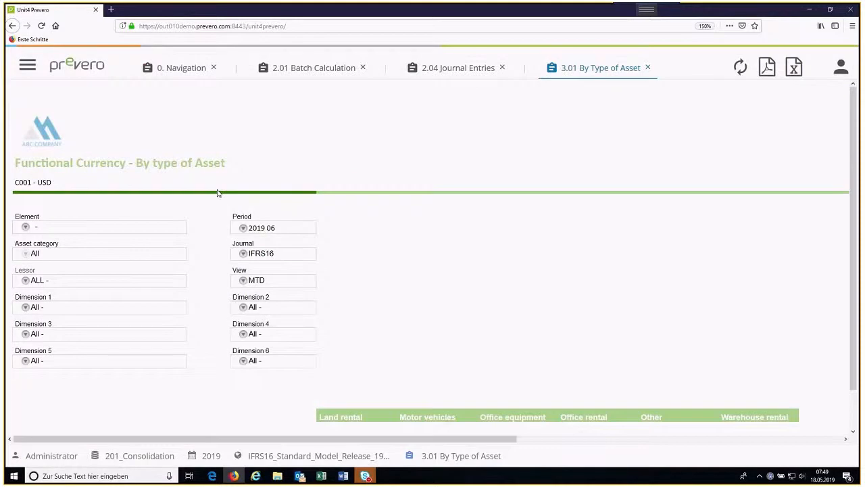
# Step: Set the report's element to All Contracts, review the account amounts per asset type, and return to the Navigation page
pyautogui.click(26, 226)
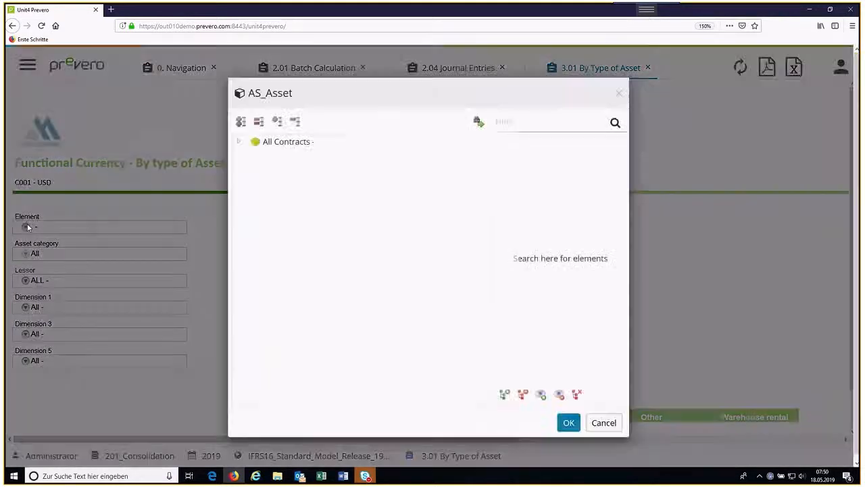
pyautogui.click(238, 145)
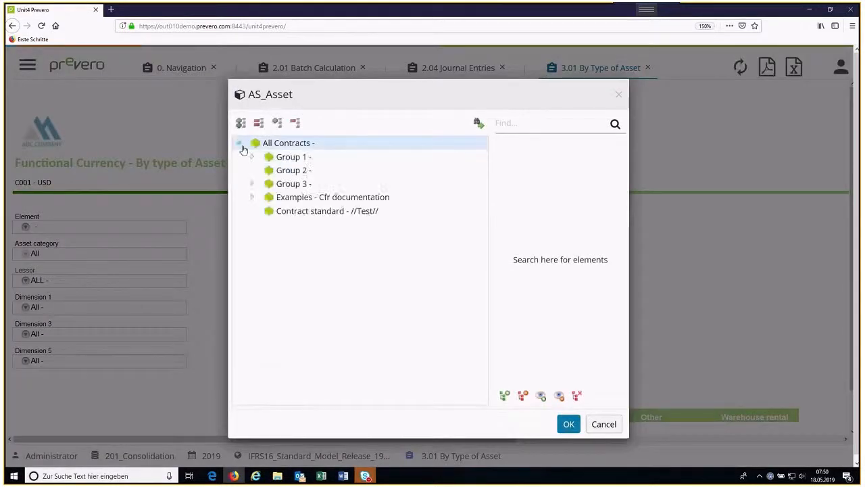
pyautogui.click(282, 147)
pyautogui.doubleClick(281, 145)
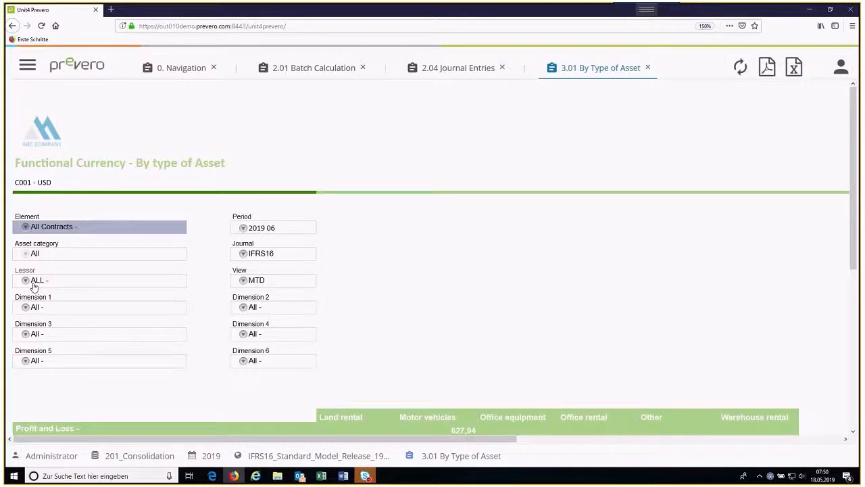
pyautogui.scroll(-4, 42, 288)
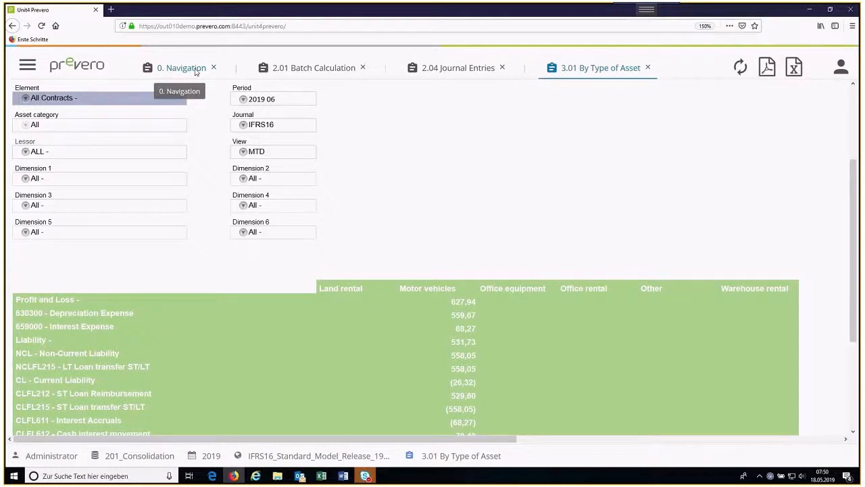
pyautogui.click(195, 70)
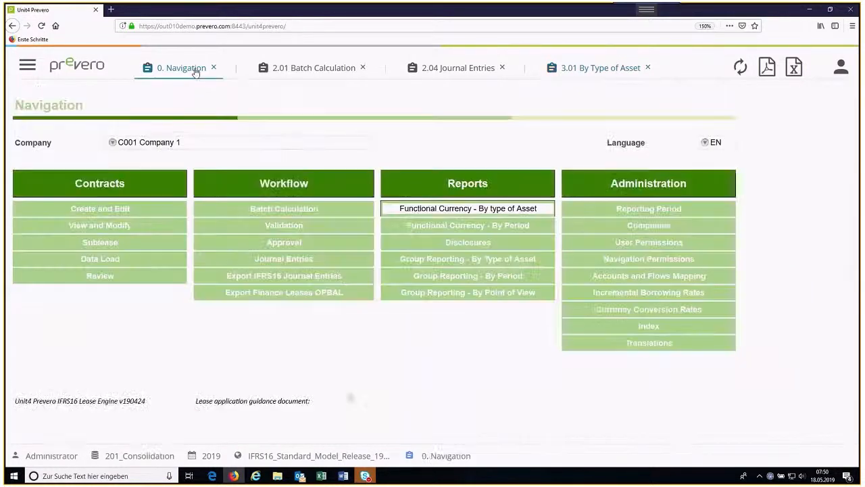